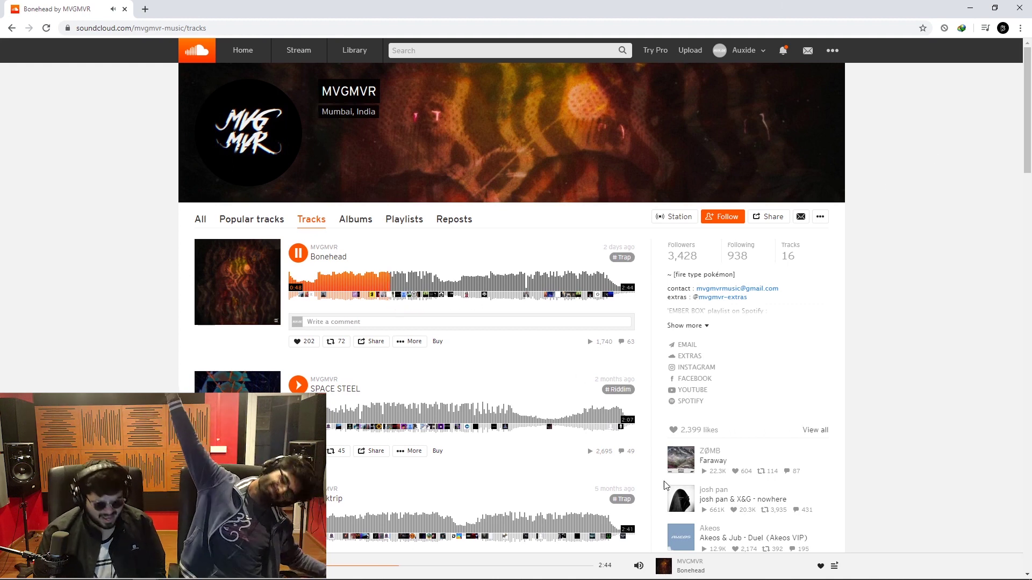
Follow the MVGMVR artist profile on SoundCloud and close the browser window
mouse_move(638, 566)
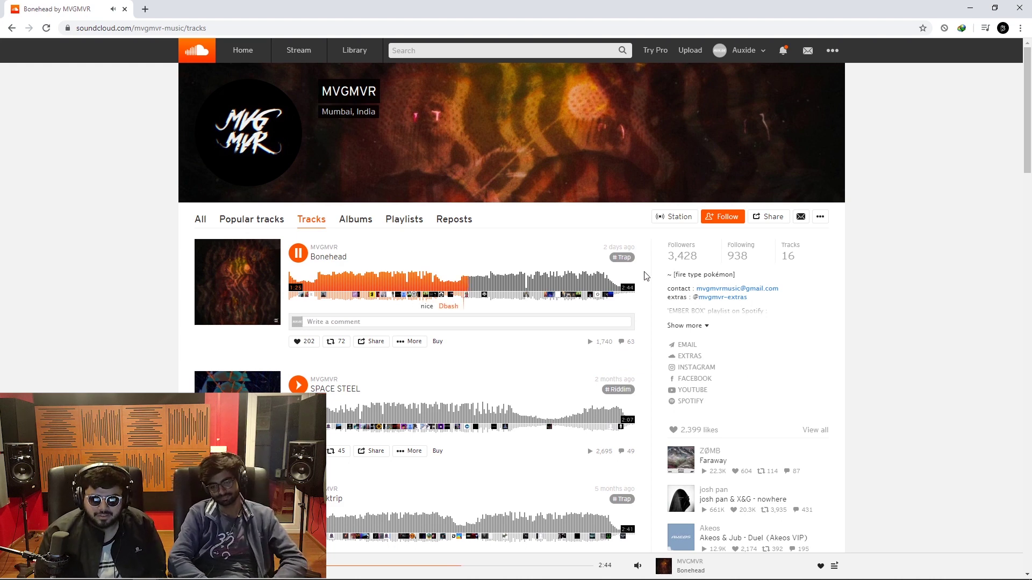
left_click(740, 214)
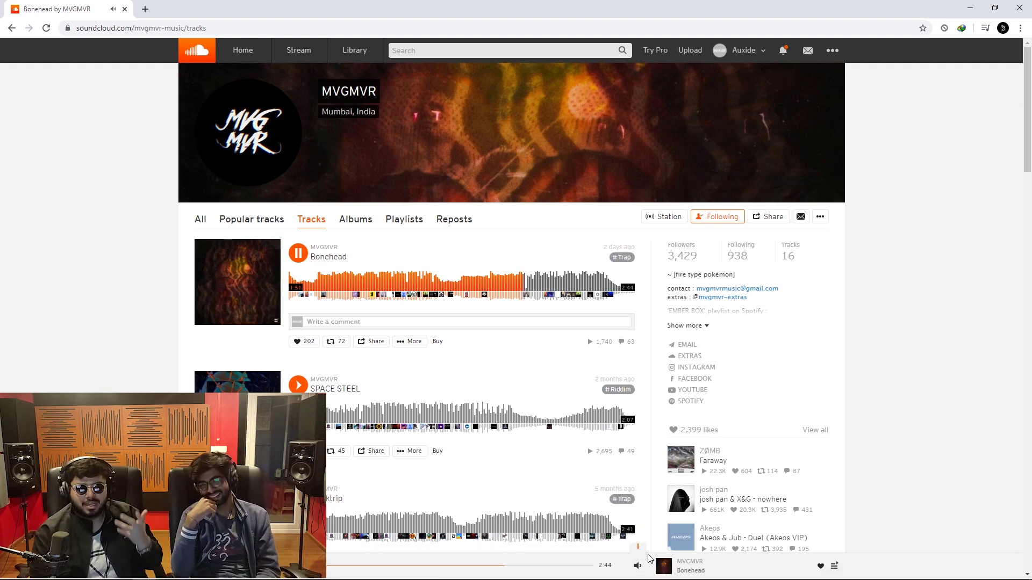
mouse_move(638, 562)
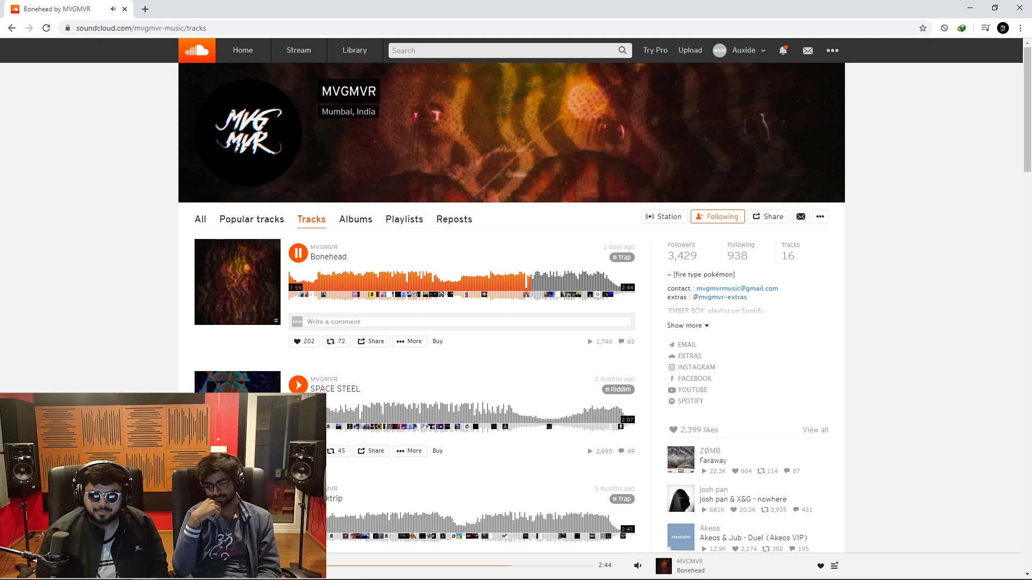
left_click(1018, 9)
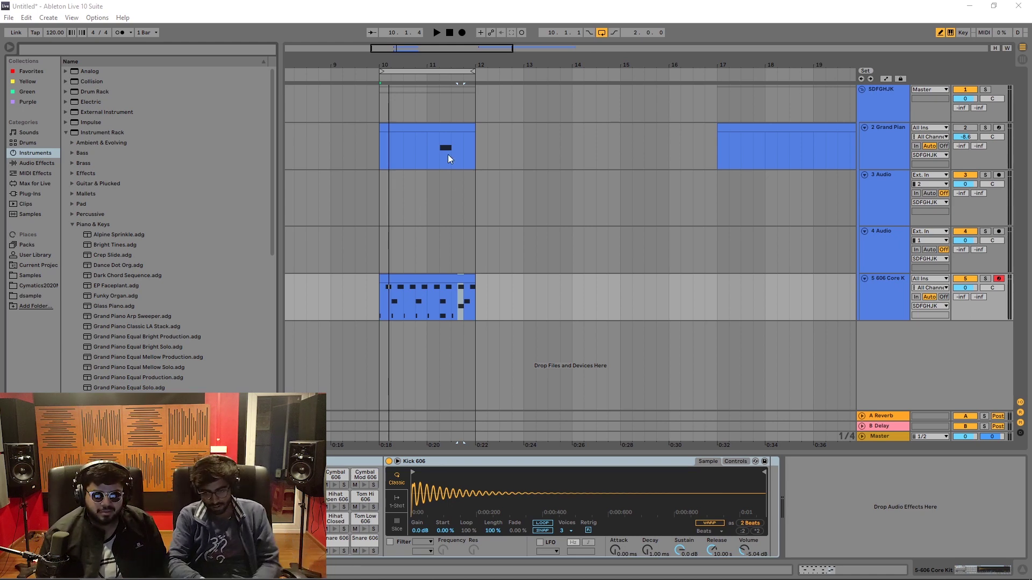
Select the Grand Piano clip at bar 10 and switch to FL Studio
left_click(449, 128)
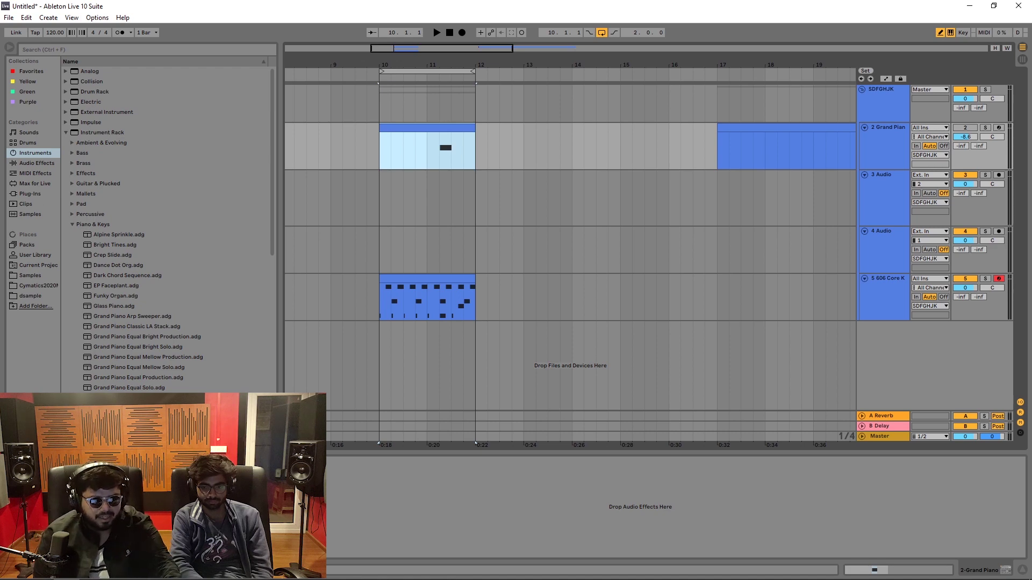
key("alt+Tab")
key("alt+Tab")
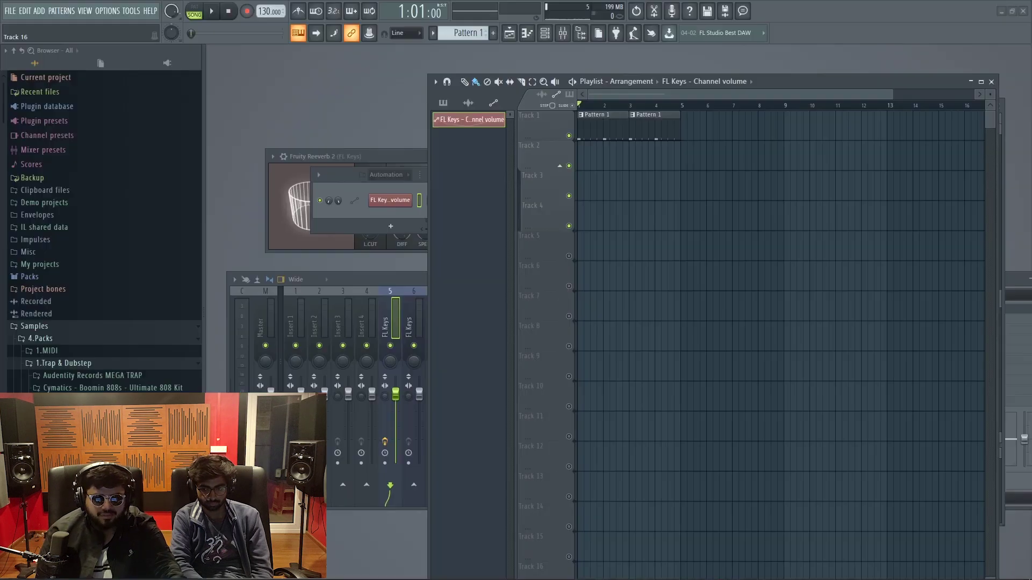
key("super")
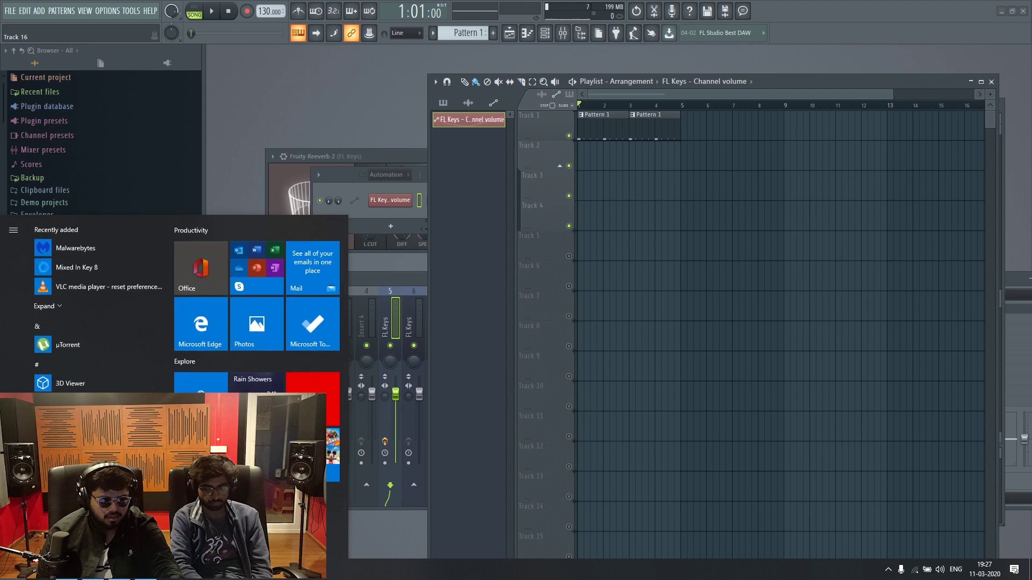
key("super")
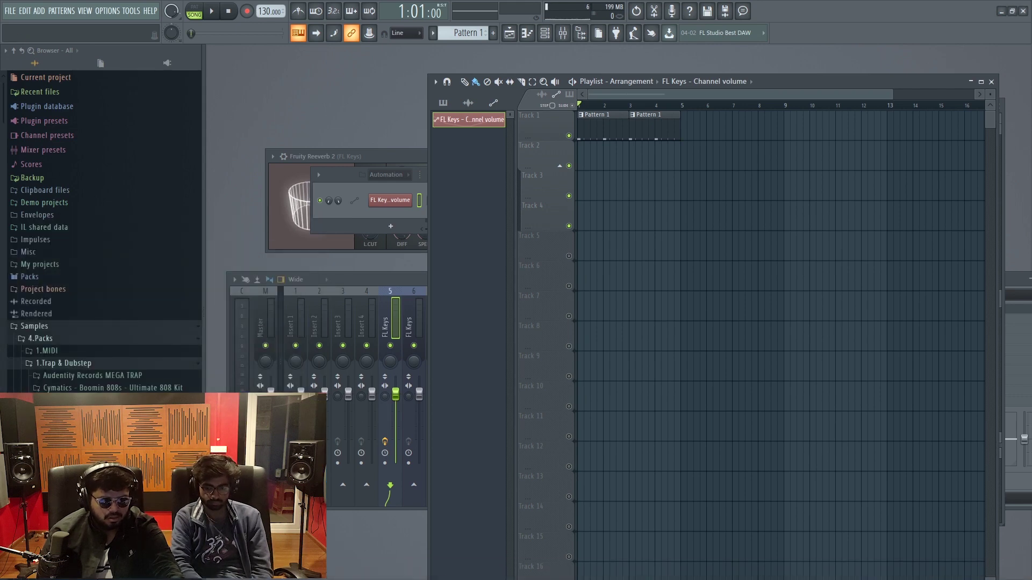
key("super")
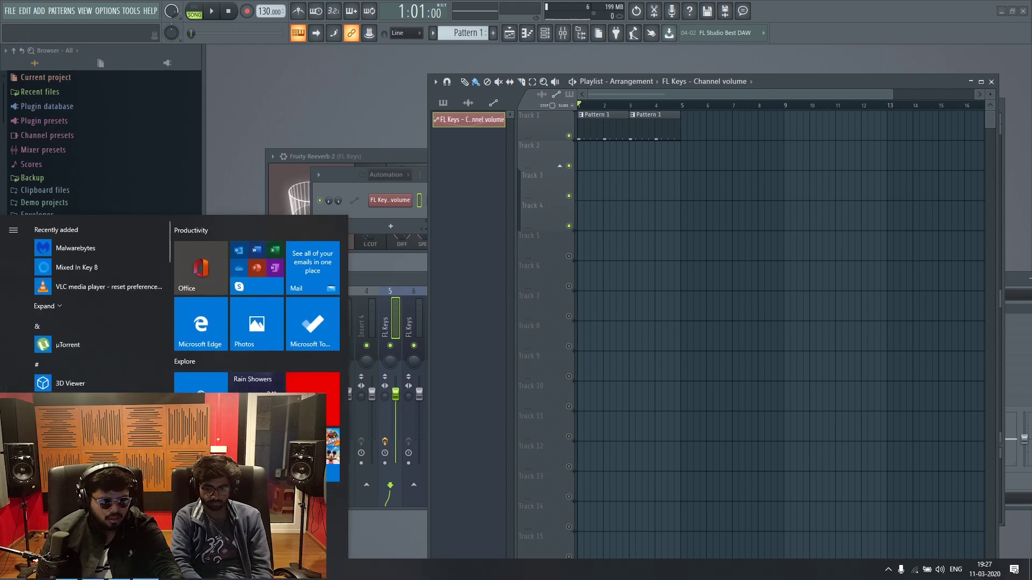
right_click(145, 574)
key("super")
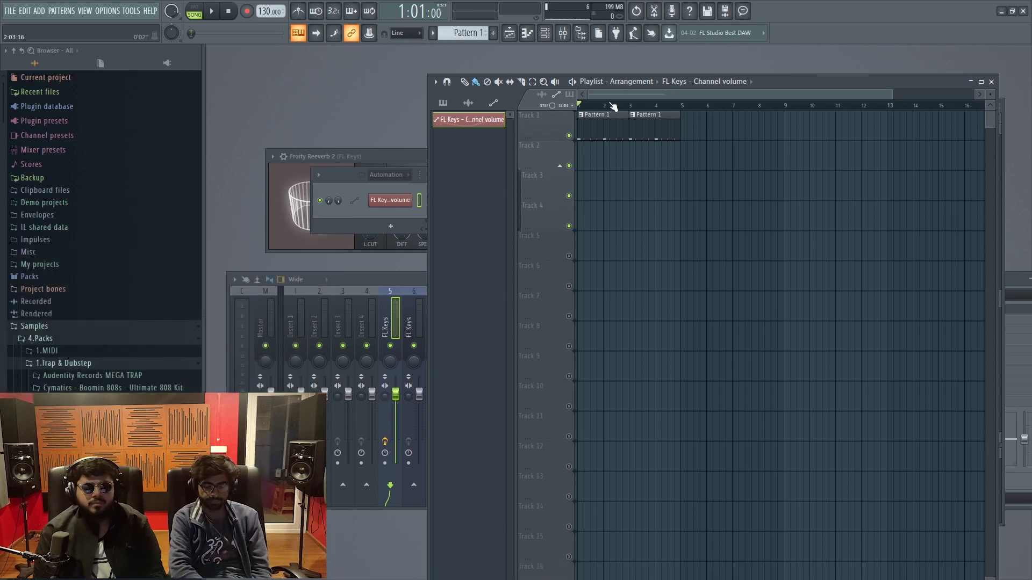
Delete both Pattern 1 clips from Track 1 of the playlist and set the channel rack filter to All
right_click(669, 119)
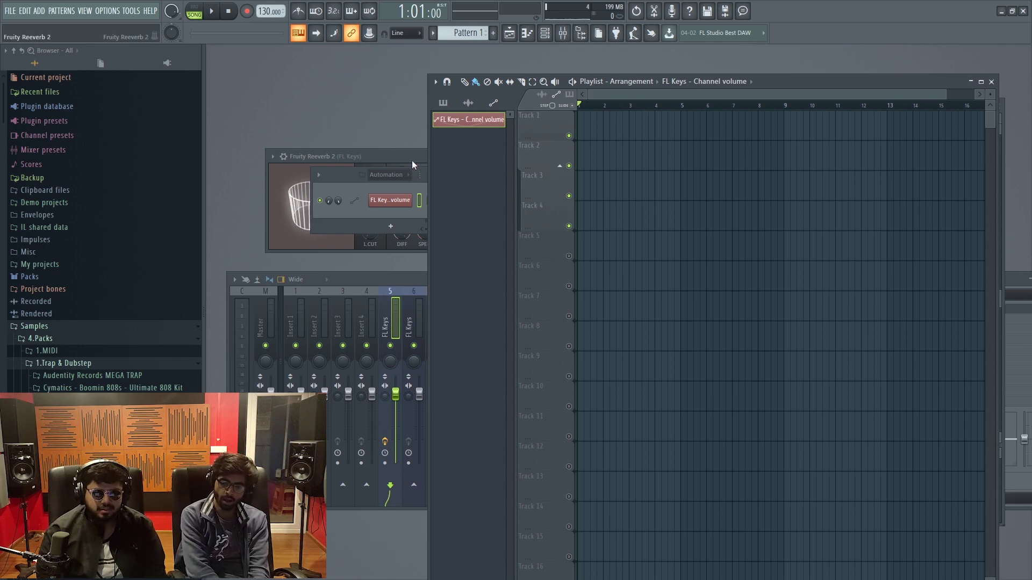
left_click(408, 185)
key("space")
key("space")
left_click(390, 175)
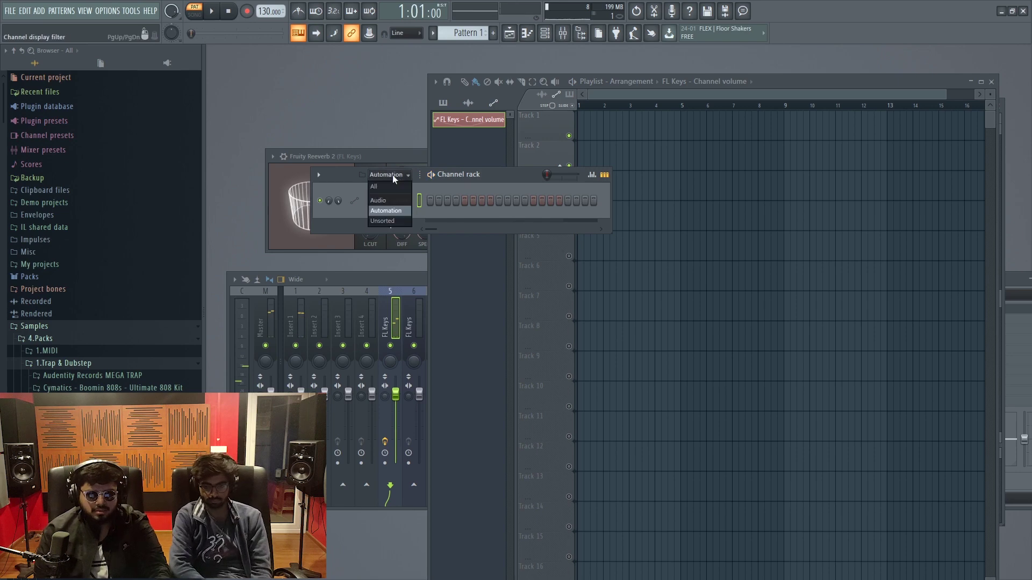
left_click(395, 188)
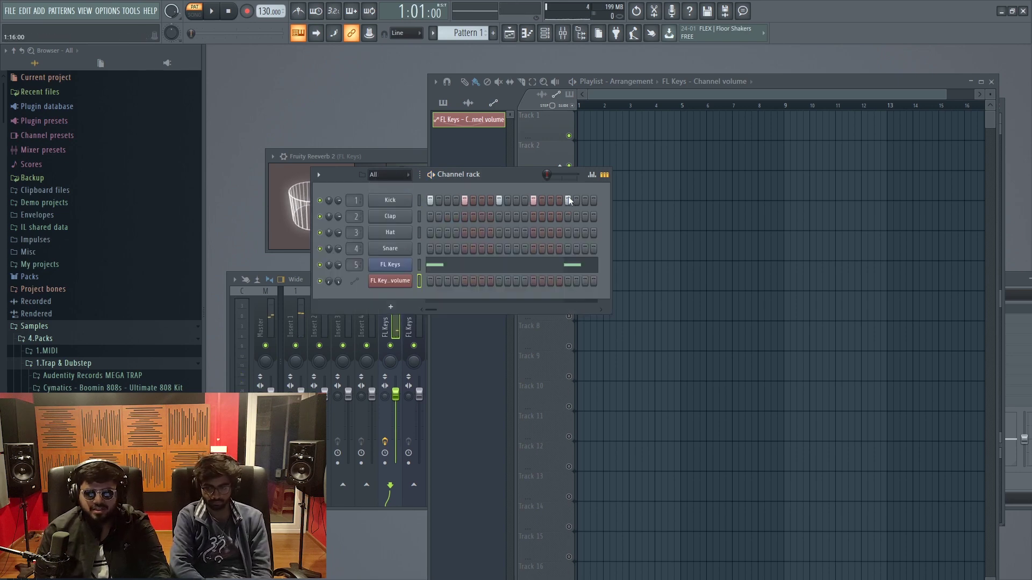
Clear the Kick channel's steps in the pattern and open the FL Keys notes in the piano roll
left_click_drag(570, 200, 430, 202)
left_click(439, 267)
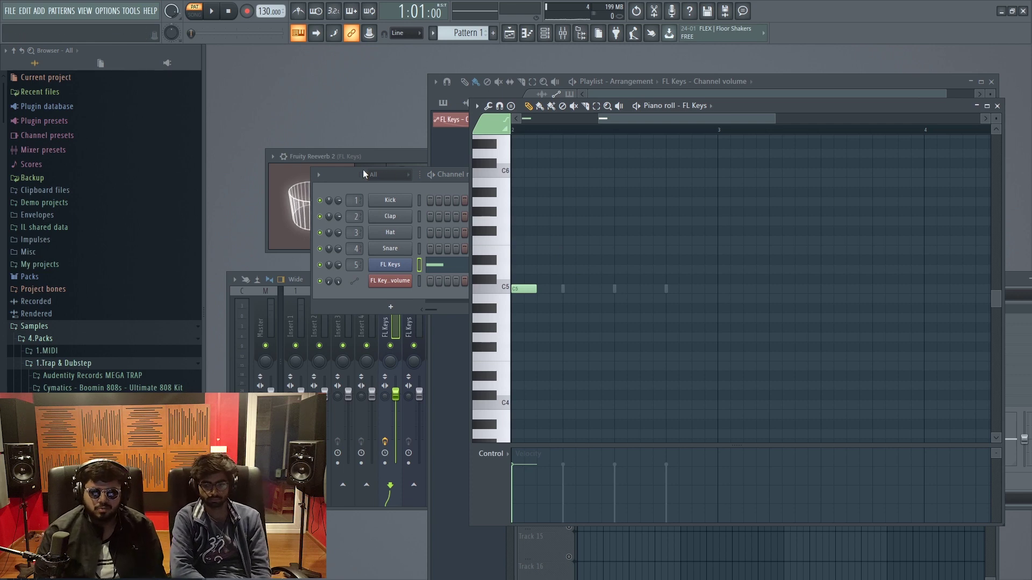
Rearrange the channel rack, playlist and mixer windows so that they overlap less
left_click_drag(361, 170, 275, 101)
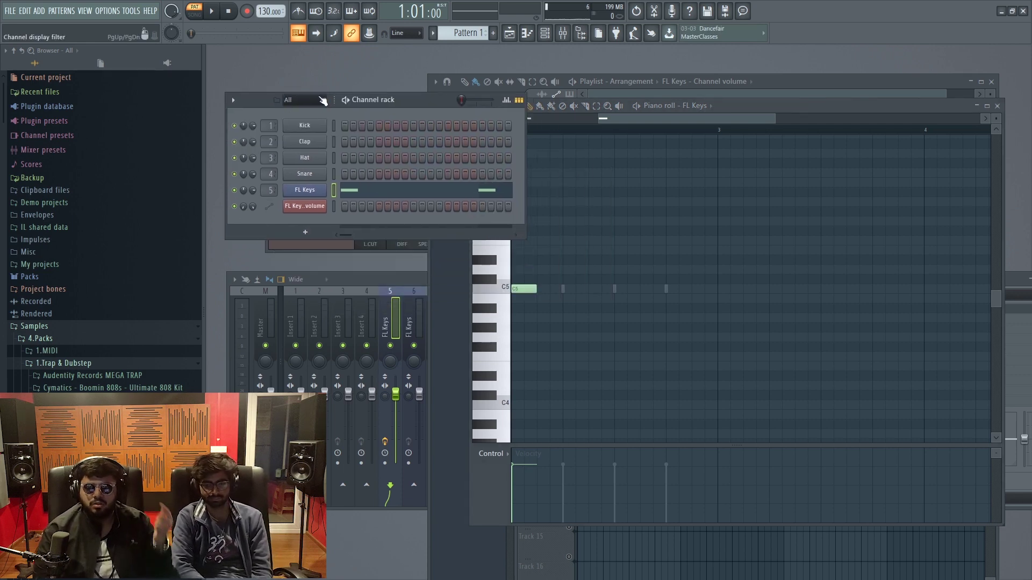
left_click_drag(790, 81, 898, 79)
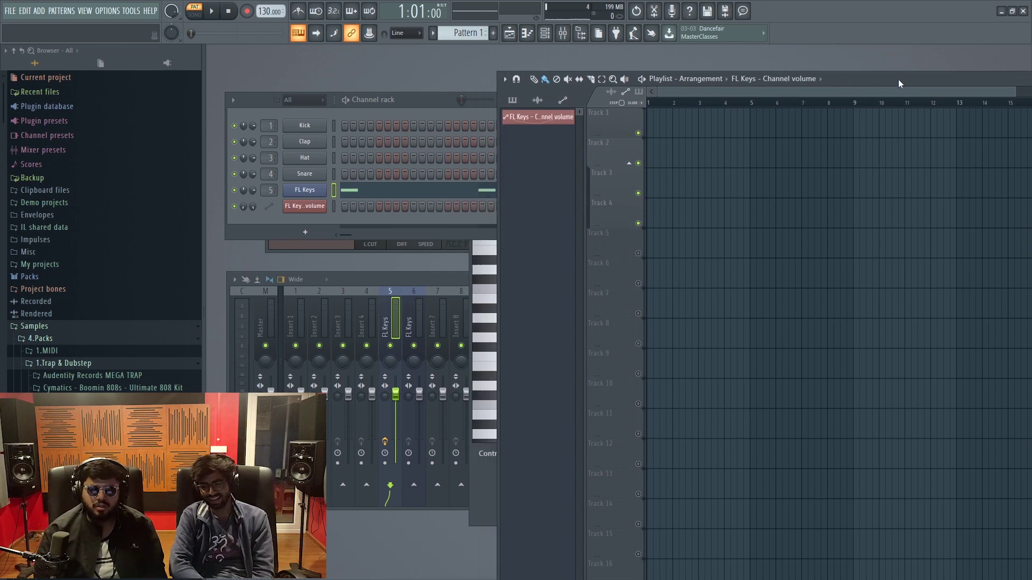
mouse_move(407, 101)
left_mouse_down()
mouse_move(388, 101)
mouse_move(399, 100)
left_mouse_up()
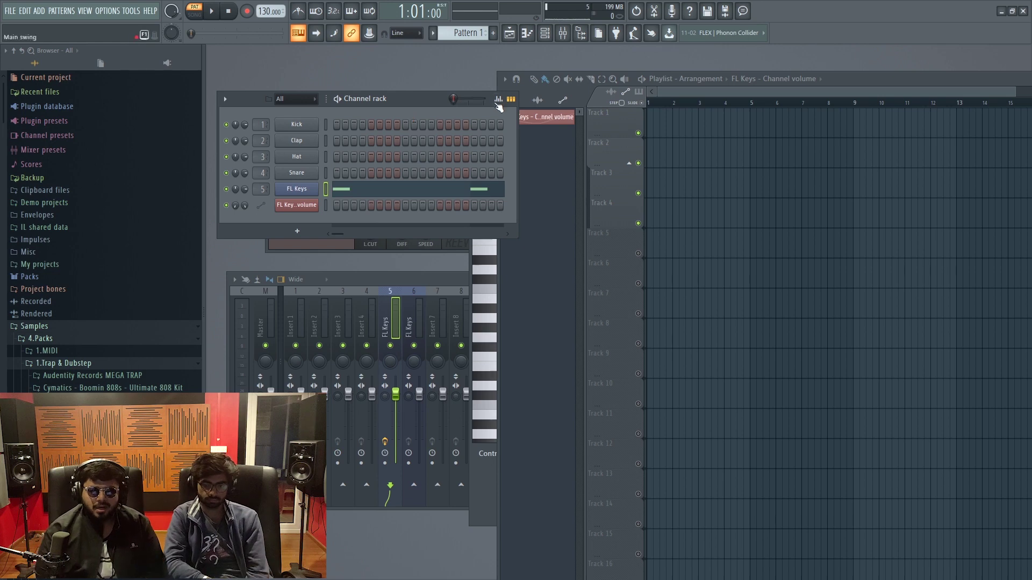
left_click_drag(411, 94, 418, 60)
left_click_drag(821, 79, 849, 89)
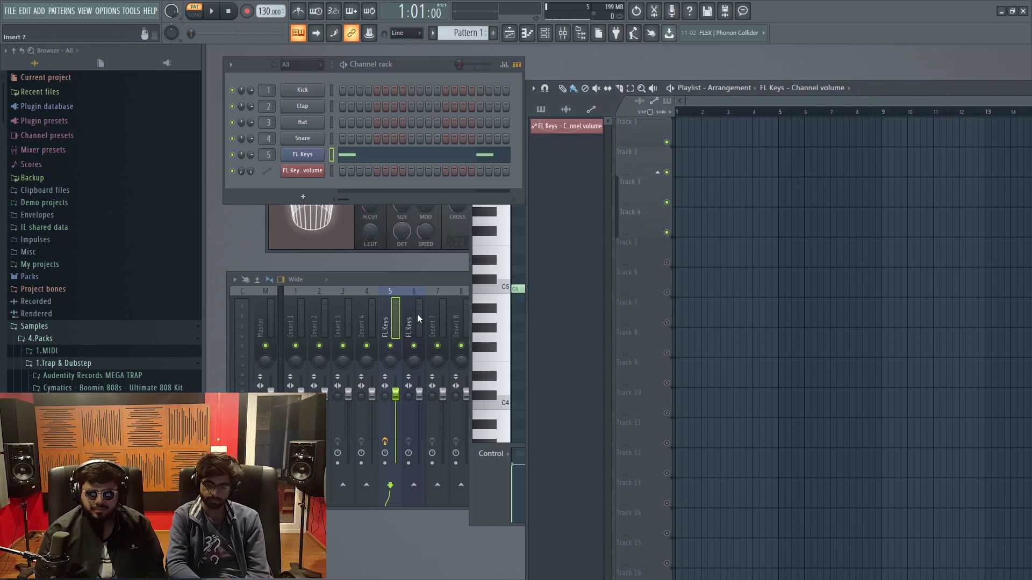
left_click_drag(419, 279, 410, 305)
left_click_drag(436, 70, 442, 114)
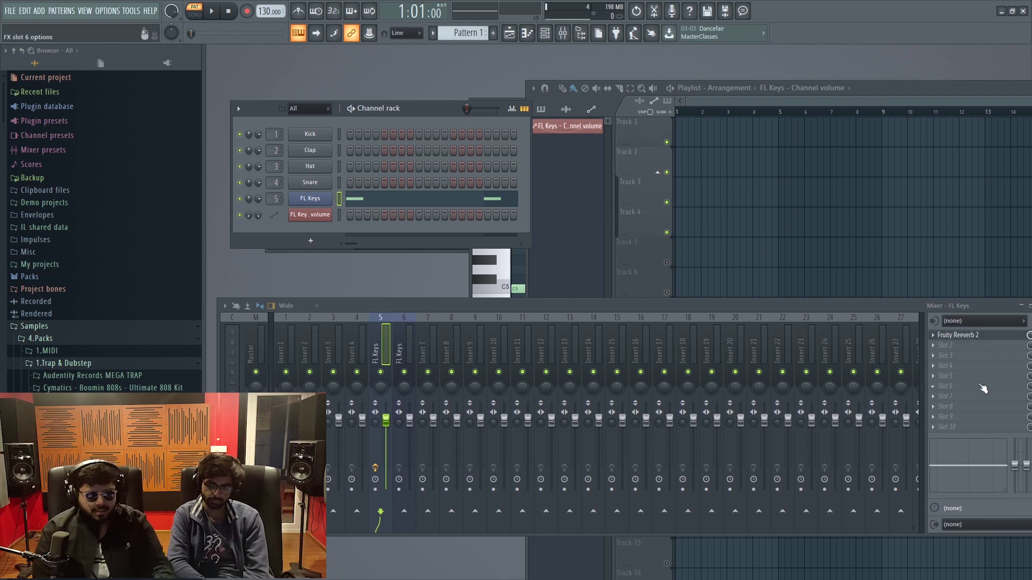
Switch to Ableton Live and place the insert marker at bar 14 on the 606 Core Kit track
key("alt+Tab")
key("alt+Tab")
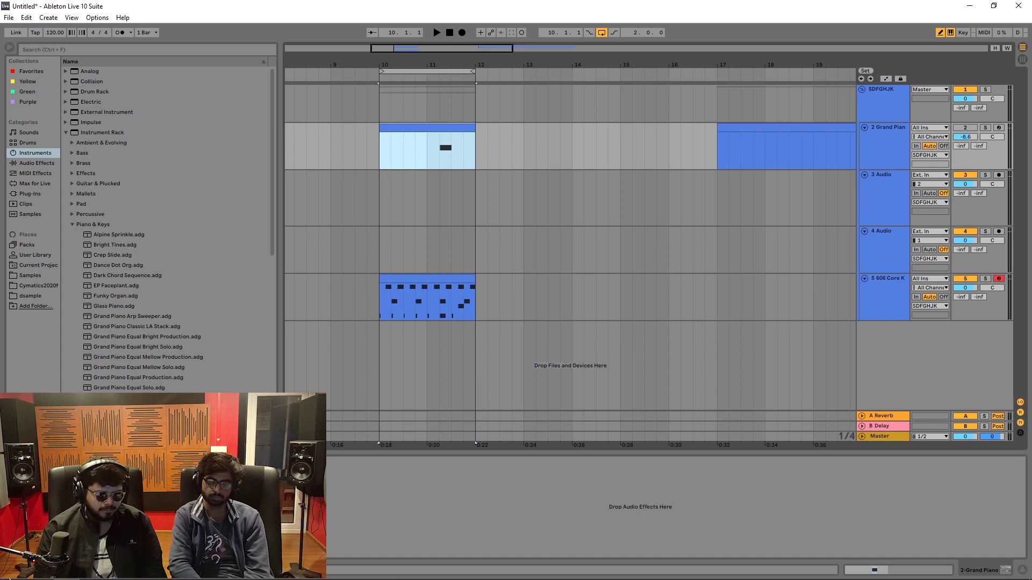
left_click(584, 299)
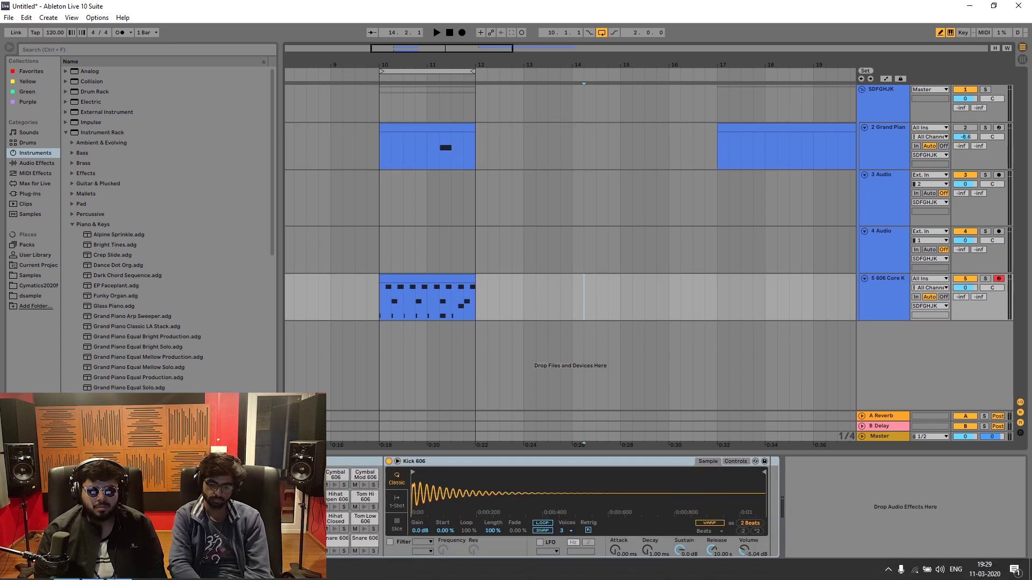
Examine the Look/Feel settings in the Preferences dialog and close it
left_click(99, 19)
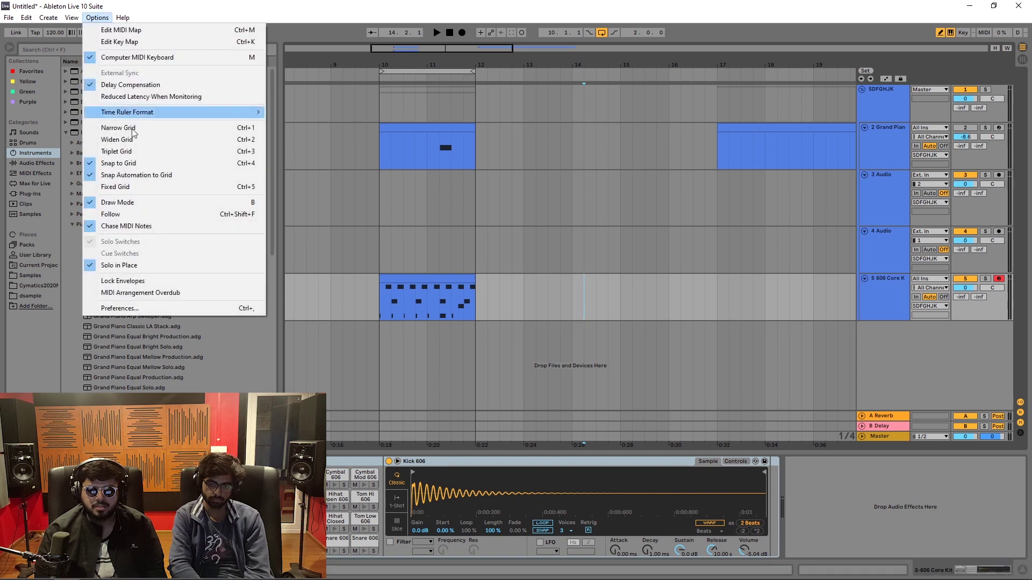
left_click(133, 309)
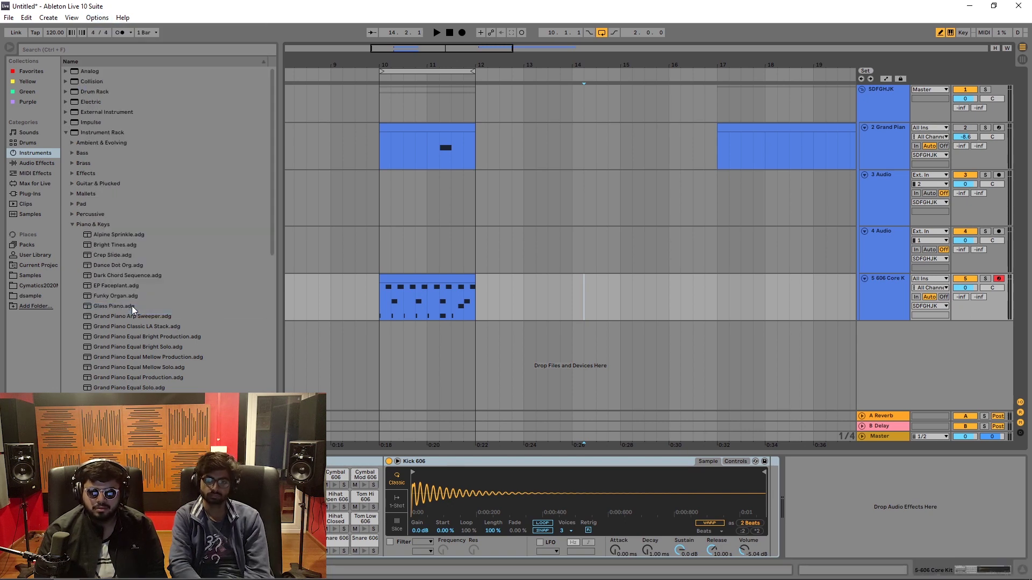
left_click_drag(426, 154, 576, 128)
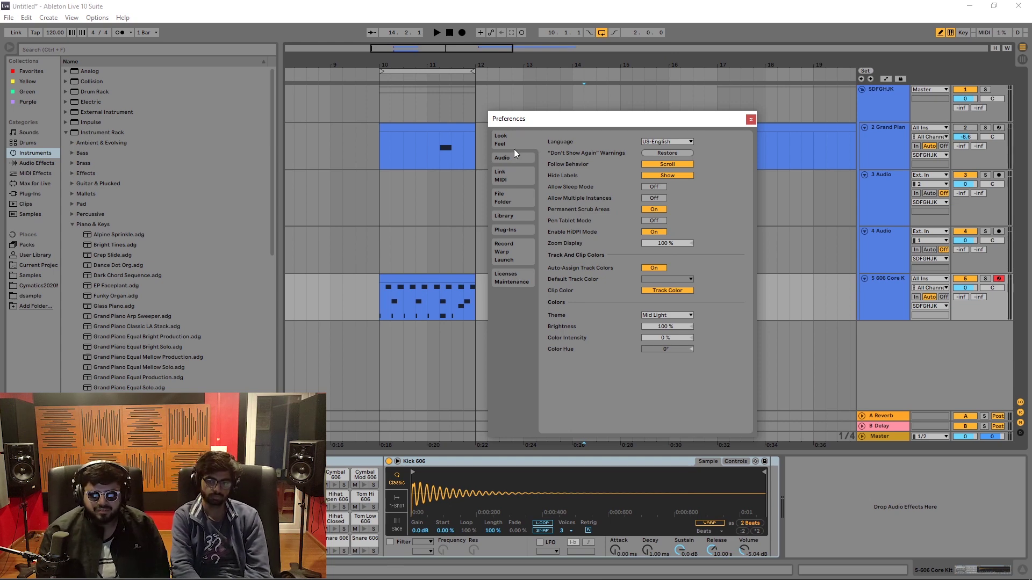
left_click(751, 119)
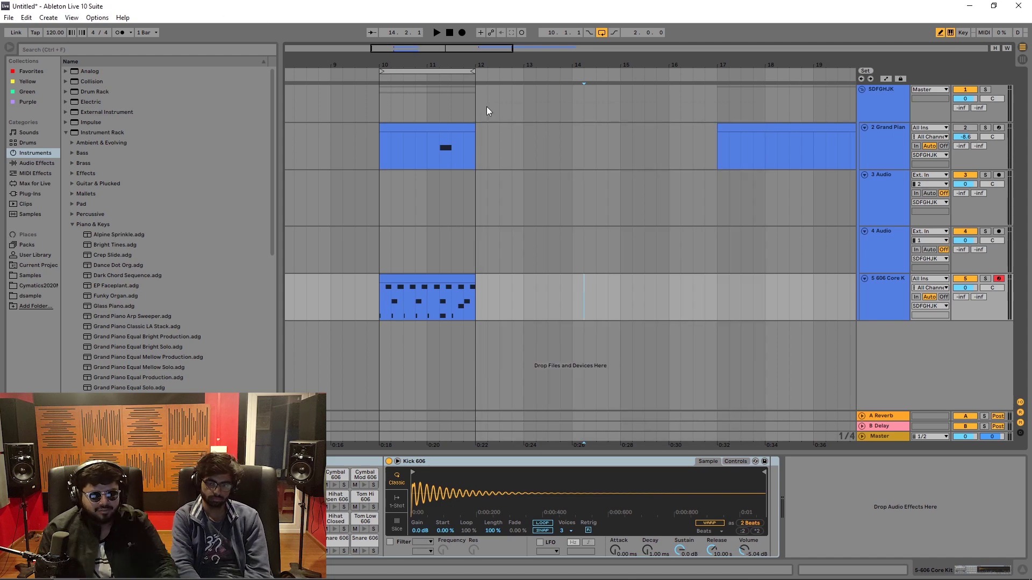
key("ctrl+comma")
left_click(600, 145)
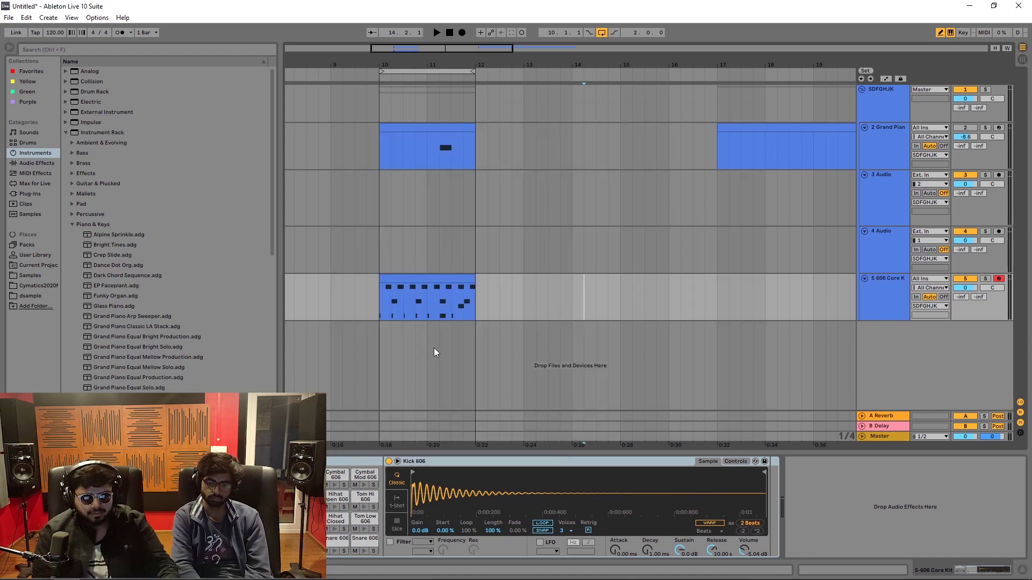
key("alt+Tab")
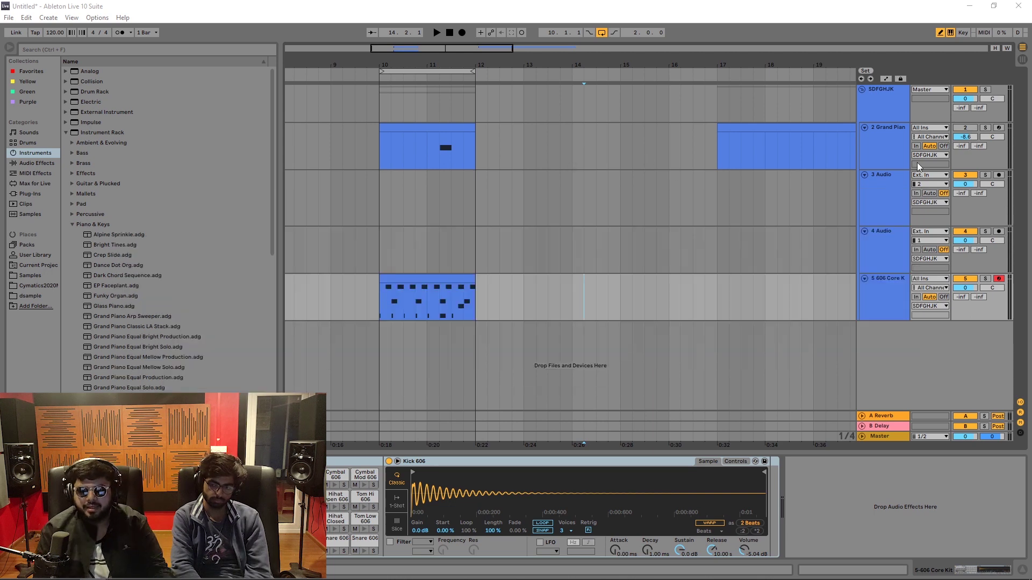
Switch to the Session View and select the first clip slot of the Grand Piano track
left_click(1021, 60)
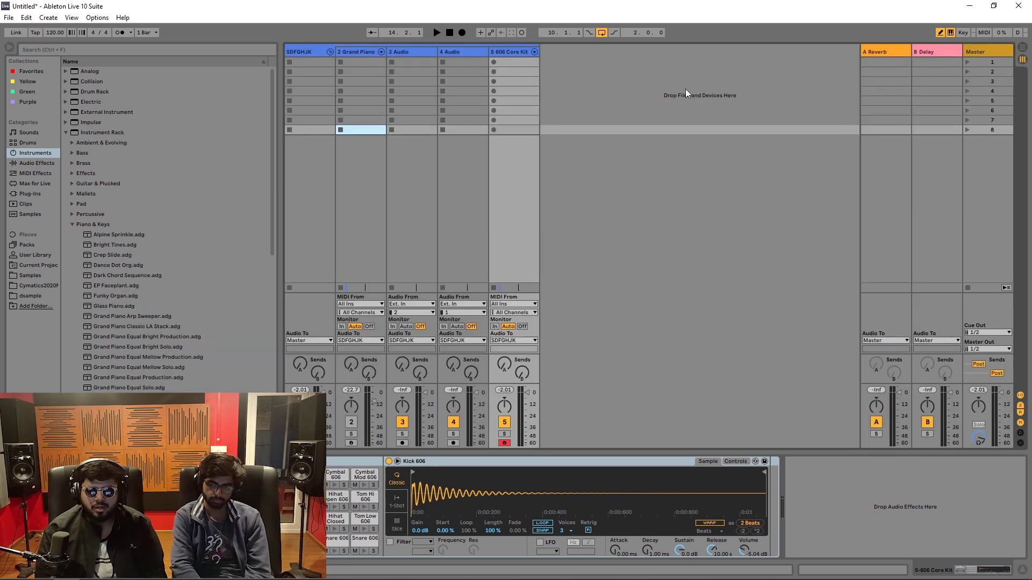
left_click(375, 71)
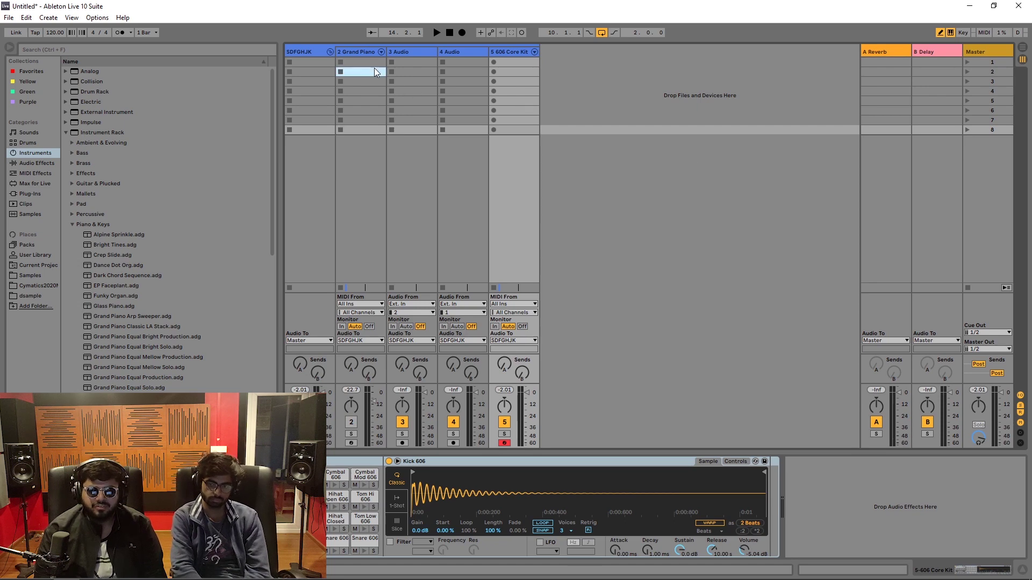
left_click(375, 82)
left_click(375, 90)
left_click(377, 111)
left_click(377, 130)
left_click(369, 81)
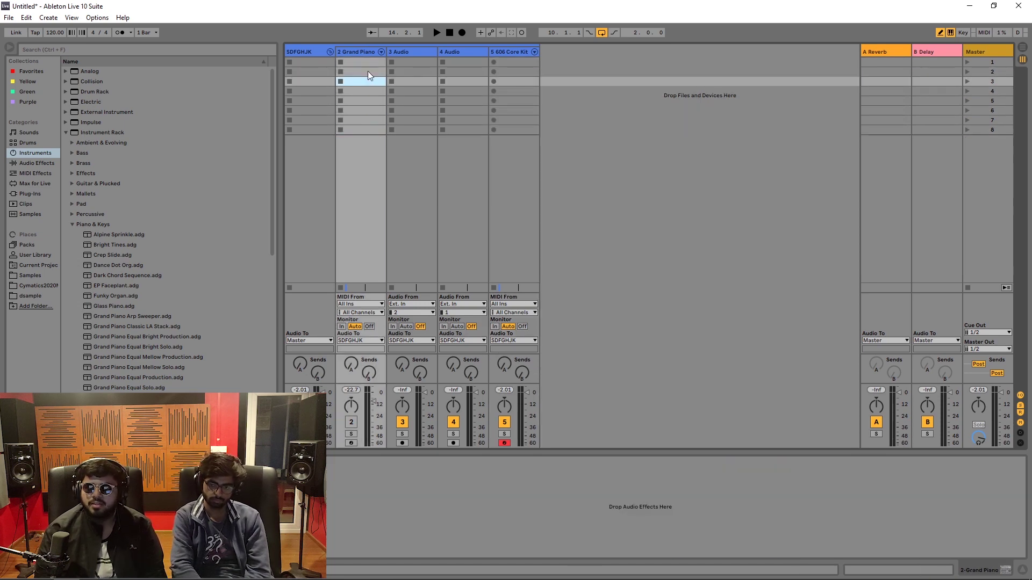
key("Up")
key("Up")
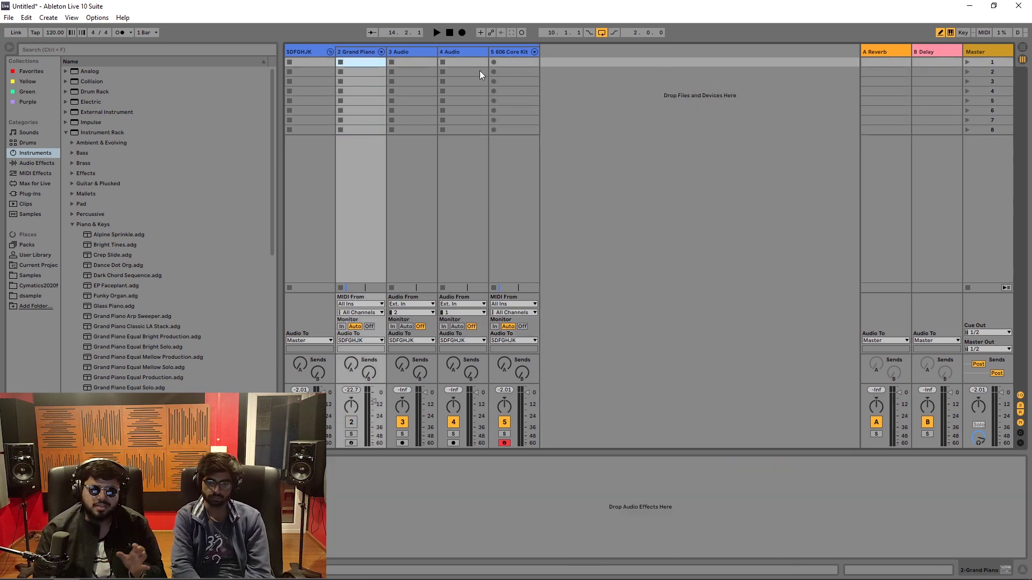
Load the Dark Chord Sequence instrument rack onto the Grand Piano track
left_click(118, 278)
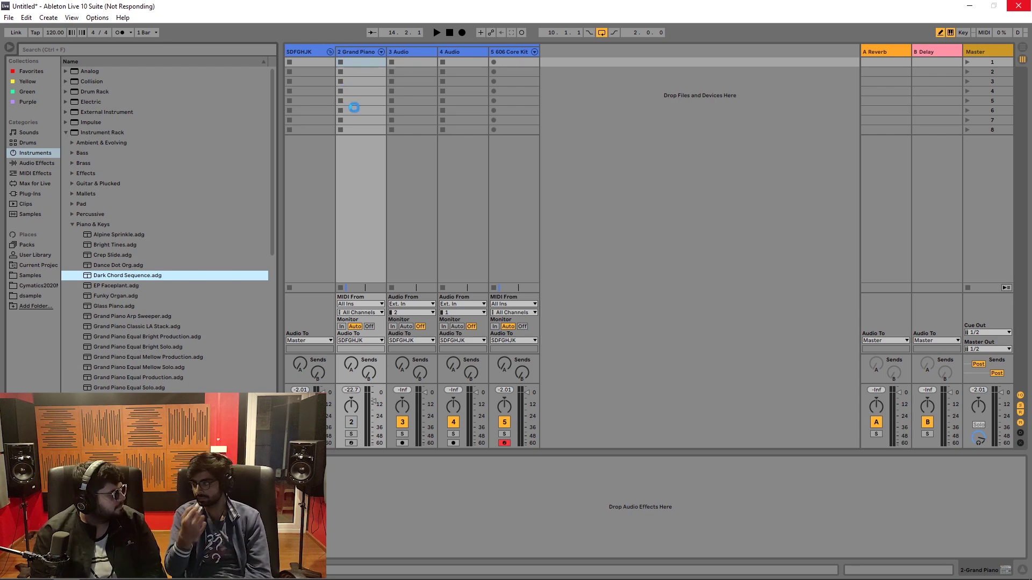
right_click(365, 64)
left_click(396, 91)
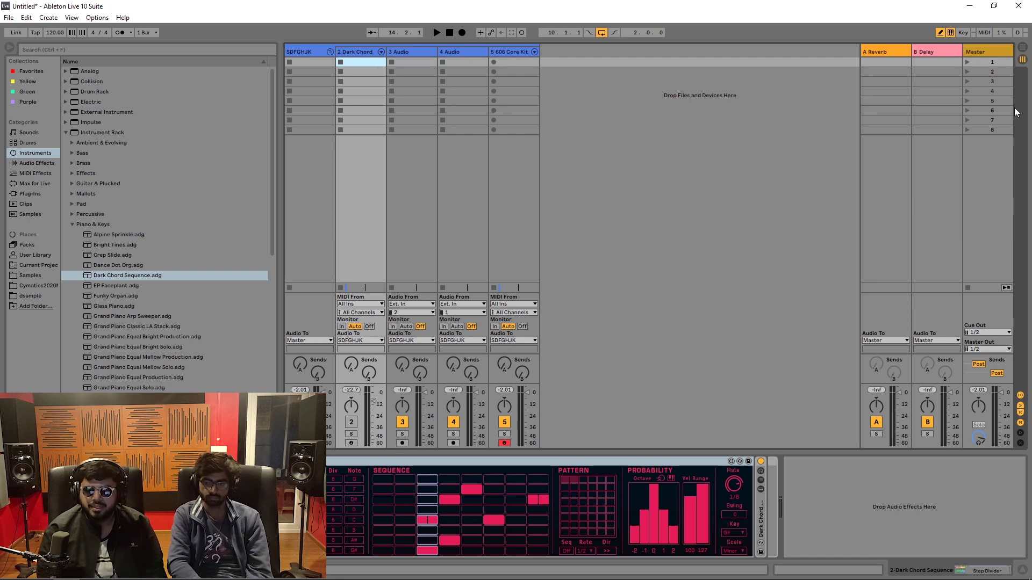
Return to the Arrangement View and zoom the timeline out to show both clips on the Dark Chord Sequence track
left_click(1023, 50)
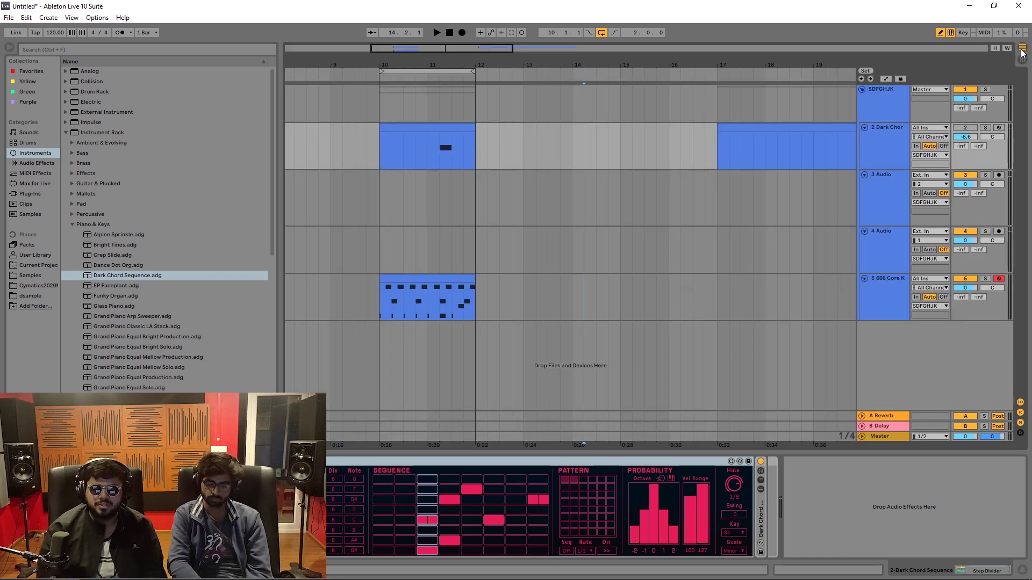
left_click_drag(342, 65, 430, 65)
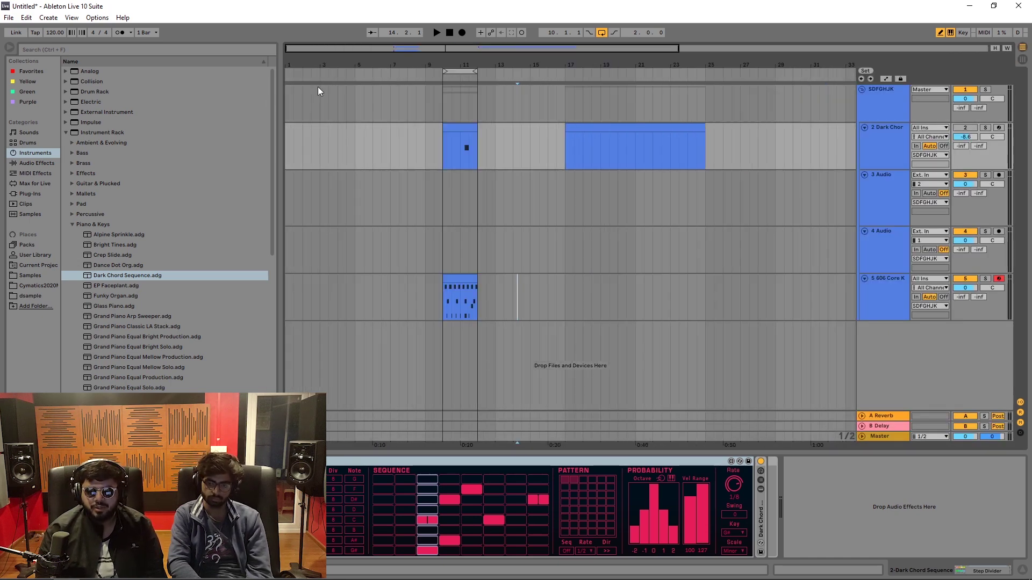
Move the long clip on the Dark Chord Sequence track from bar 17 to bar 21
left_click_drag(601, 127, 671, 128)
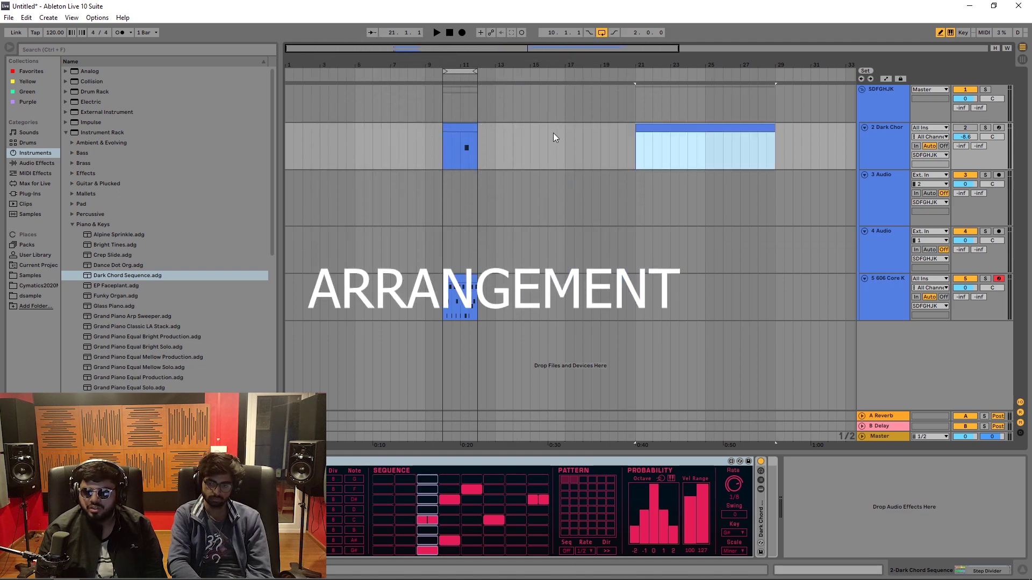
Switch to FL Studio and place several FL Keys channel volume automation clips on different playlist tracks, including Tracks 2, 3 and 5
key("alt+Tab")
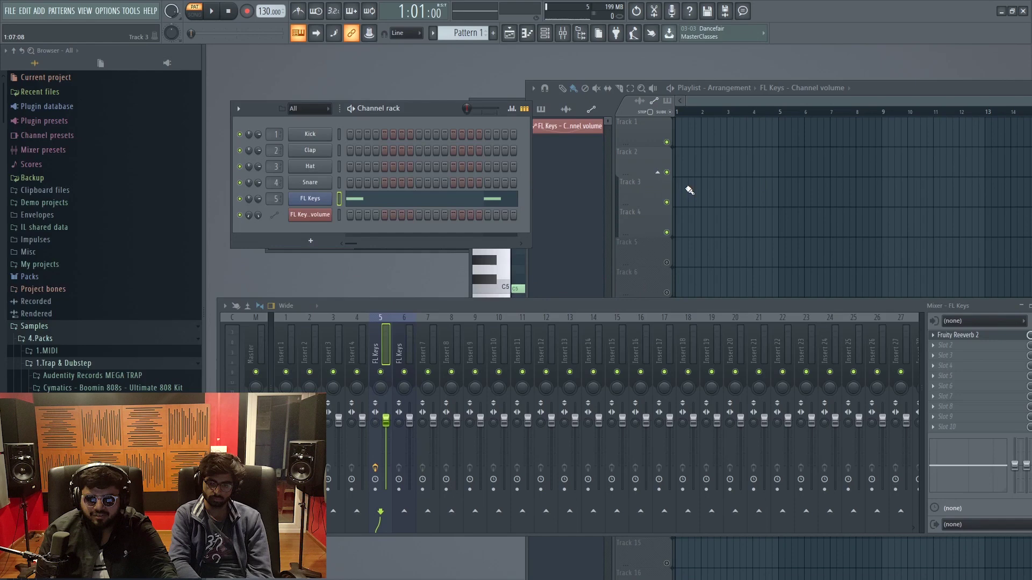
left_click(687, 188)
left_click(934, 158)
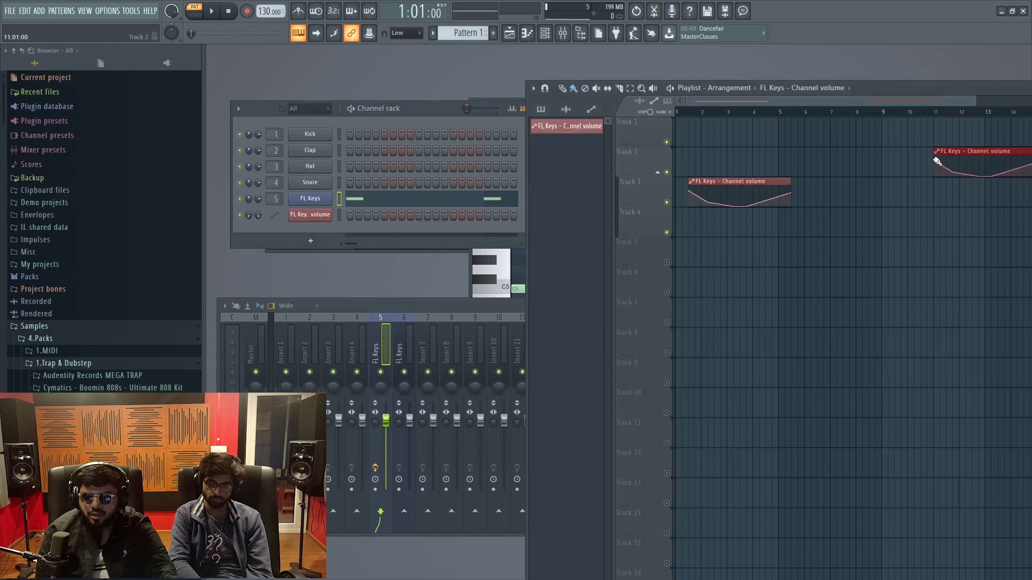
left_click(833, 247)
left_click(967, 242)
Delete all the FL Keys automation clips from the playlist and switch back to Ableton Live
right_click(970, 243)
right_click(889, 244)
right_click(760, 193)
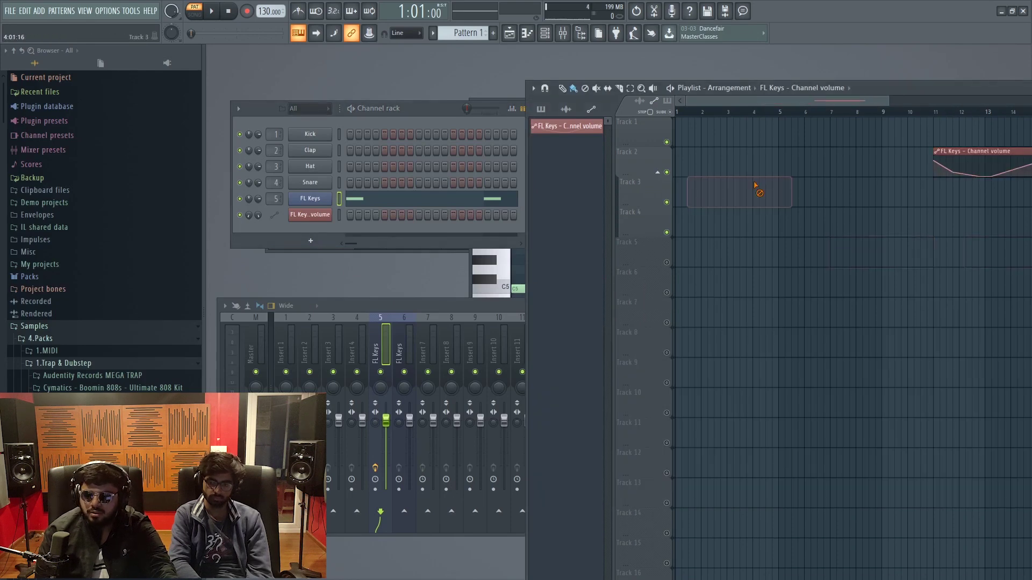
right_click(957, 158)
key("alt+Tab")
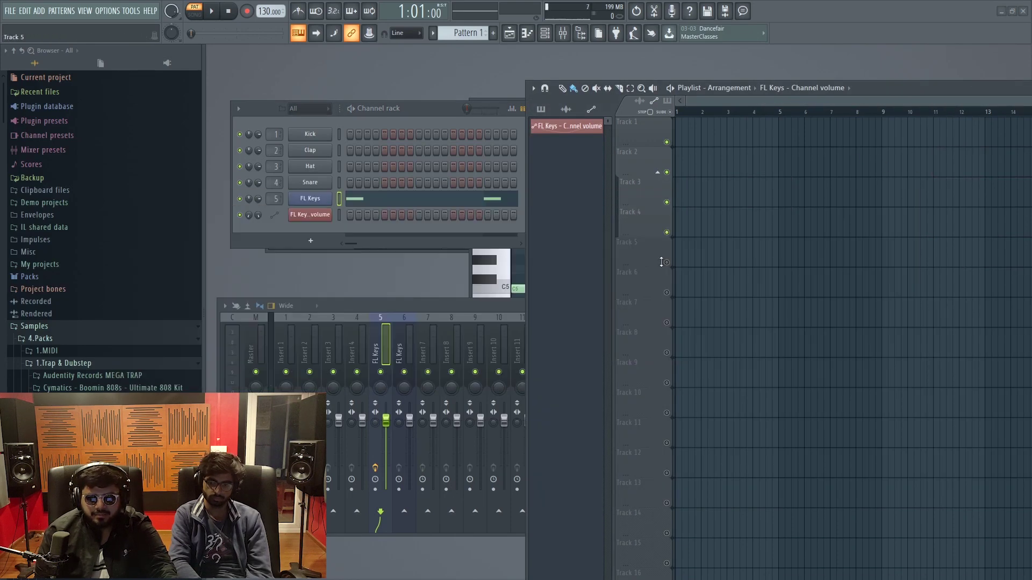
key("alt+Tab")
left_click(703, 263)
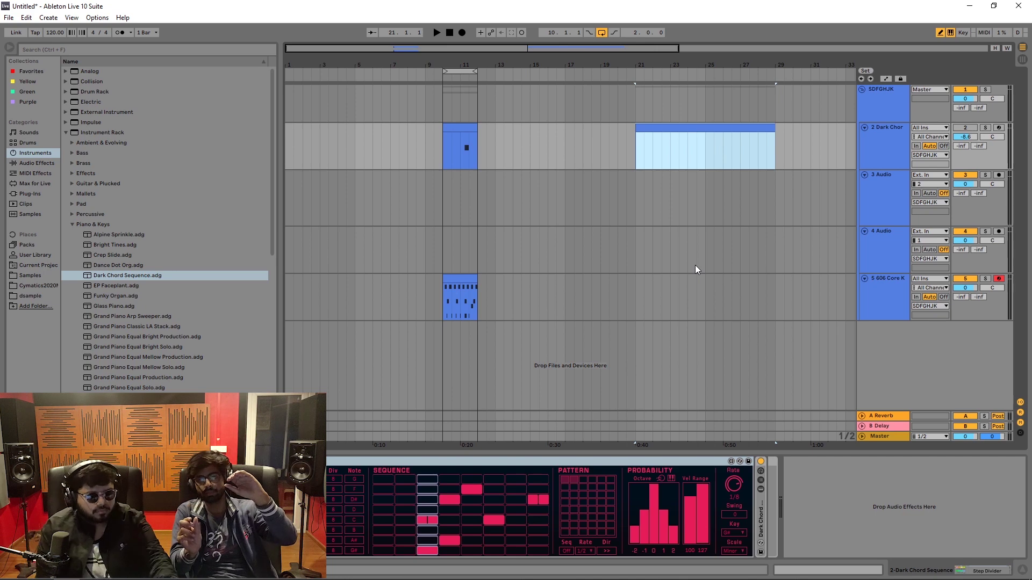
Switch to FL Studio and scatter Cymatics - Bangin 808 12 - D audio clips across playlist Tracks 2 to 7
key("alt+Tab")
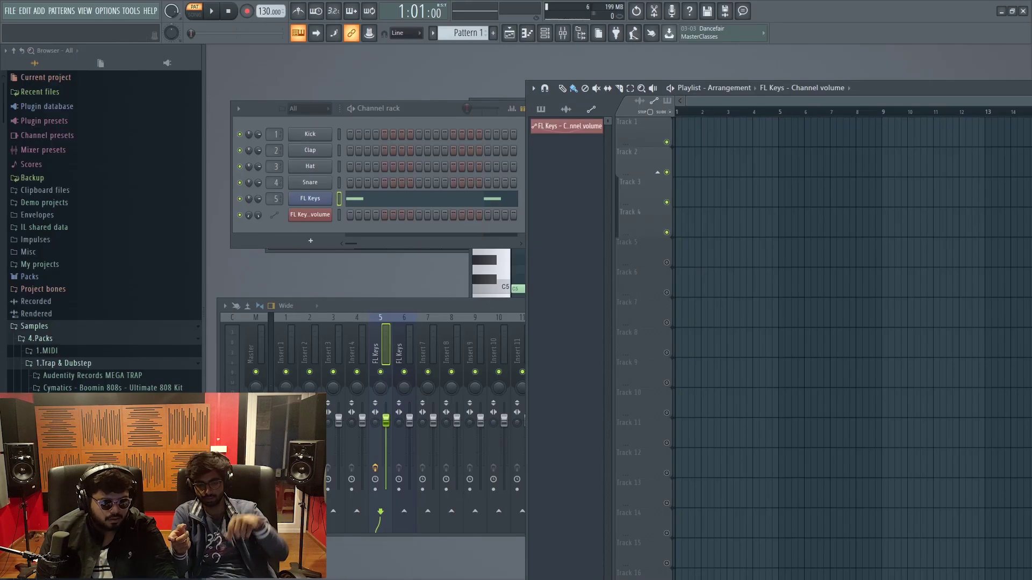
left_click_drag(695, 265, 677, 171)
left_click(739, 193)
left_click(785, 253)
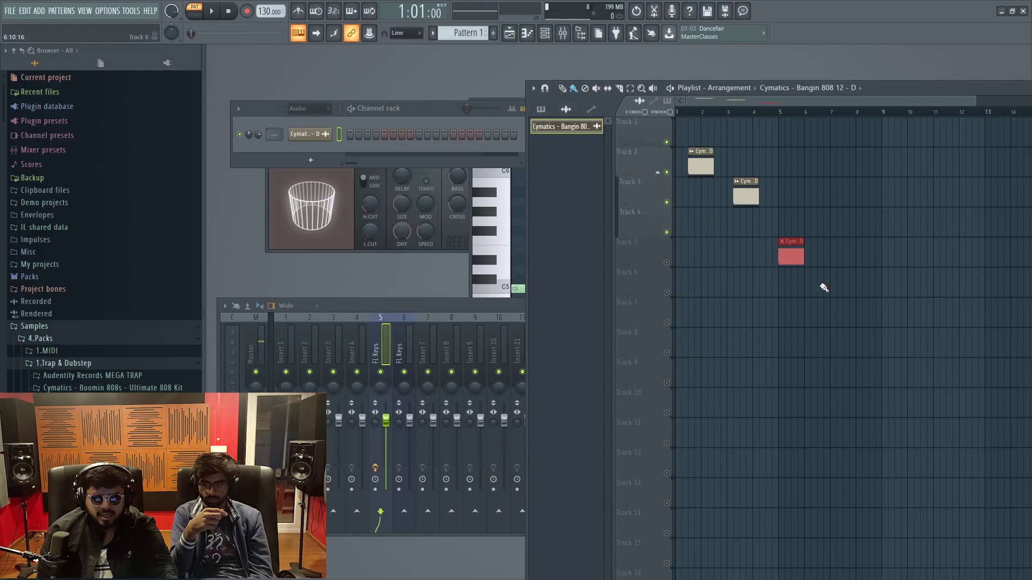
left_click(822, 283)
left_click(874, 314)
left_click(914, 313)
left_click(895, 253)
left_click(920, 193)
left_click(969, 171)
Delete the scattered Cymatics - Bangin 808 audio clips from Tracks 2 to 7 of the playlist
right_click(989, 170)
right_click(931, 195)
right_click(904, 253)
right_click(930, 312)
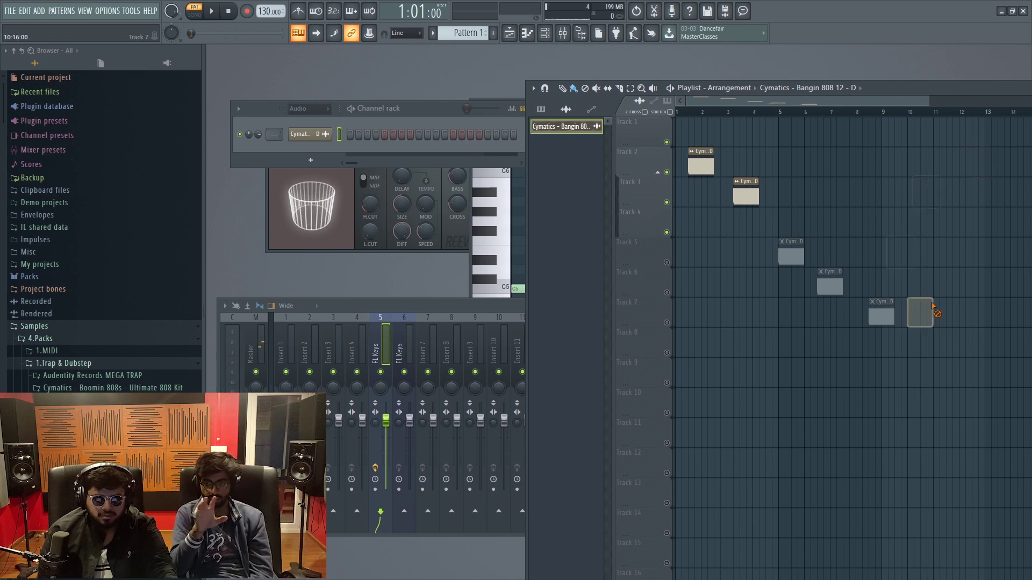
right_click(884, 313)
right_click(830, 283)
right_click(790, 252)
right_click(752, 197)
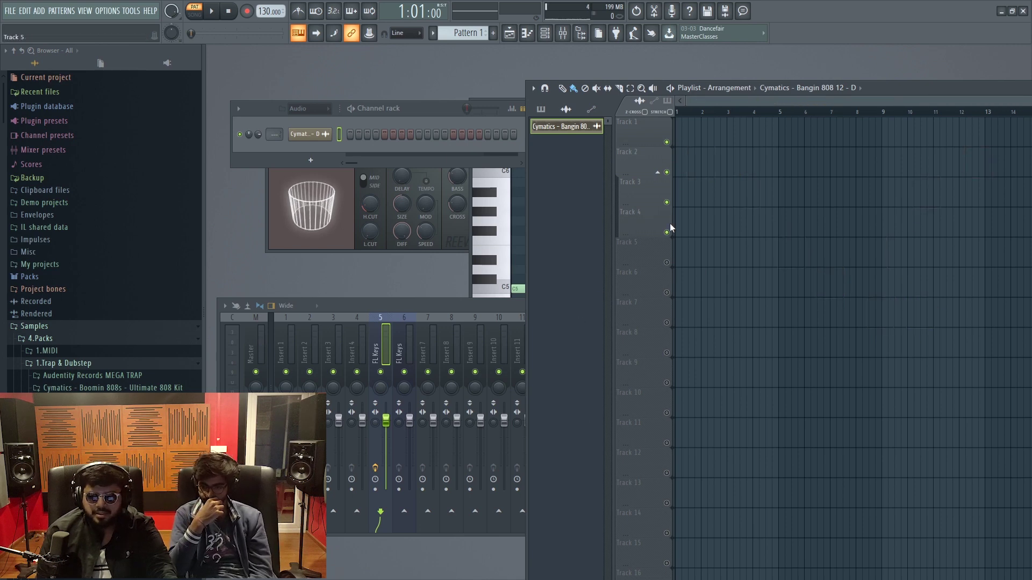
Place six Cymatics - Bangin 808 12 - D clips on playlist Tracks 2, 3 and 4
left_click(686, 161)
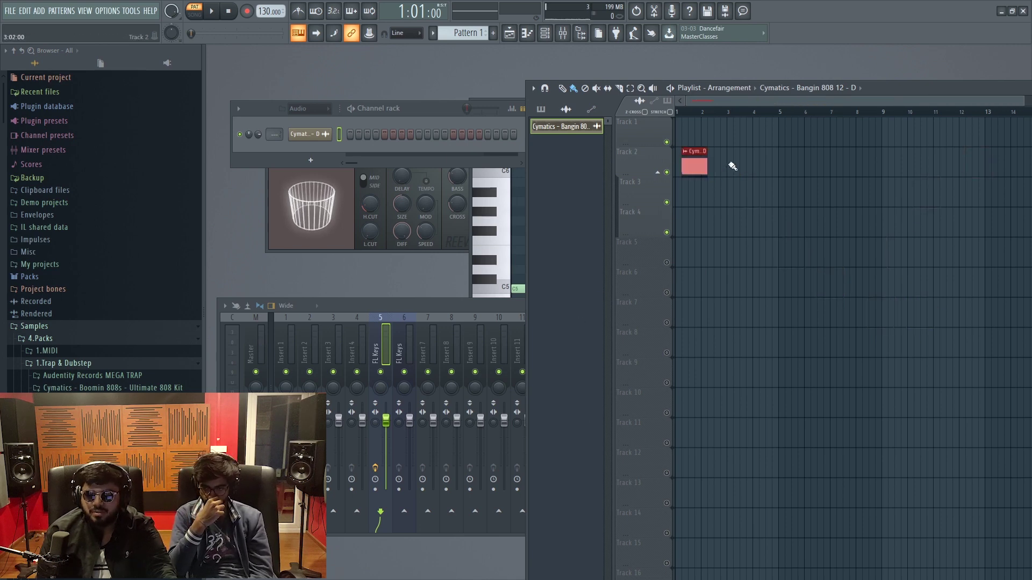
left_click(733, 164)
left_click(764, 164)
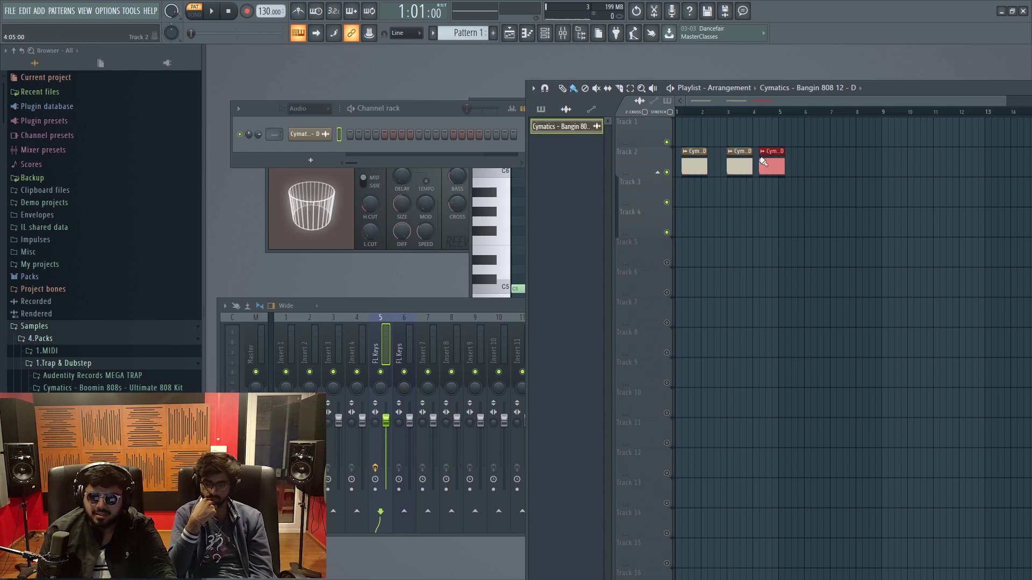
left_click(829, 193)
left_click(887, 164)
left_click(920, 223)
Remove the six Cymatics - Bangin 808 clips from playlist Tracks 2, 3 and 4
right_click(923, 213)
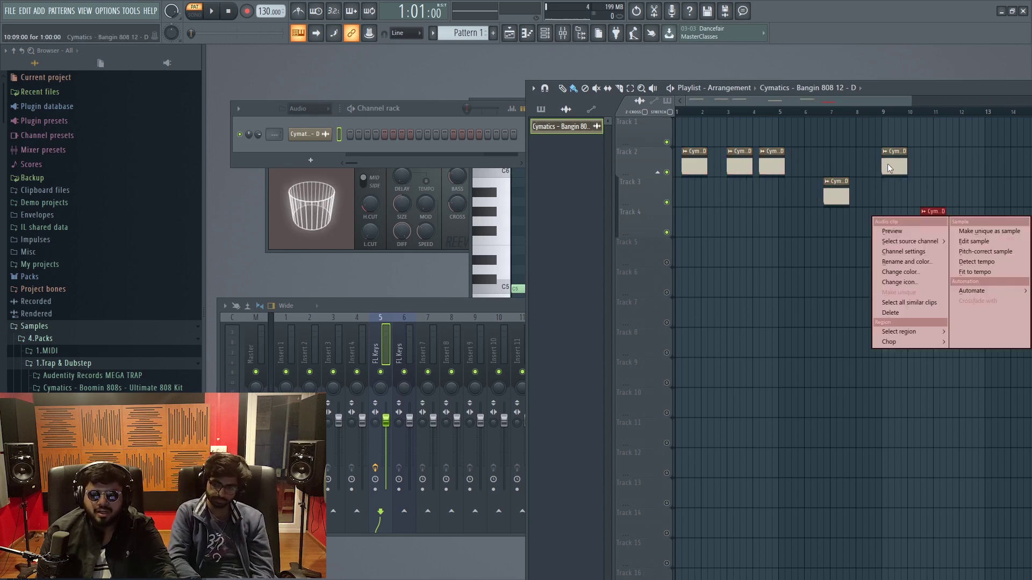
right_click(890, 164)
right_click(932, 211)
right_click(836, 192)
right_click(772, 164)
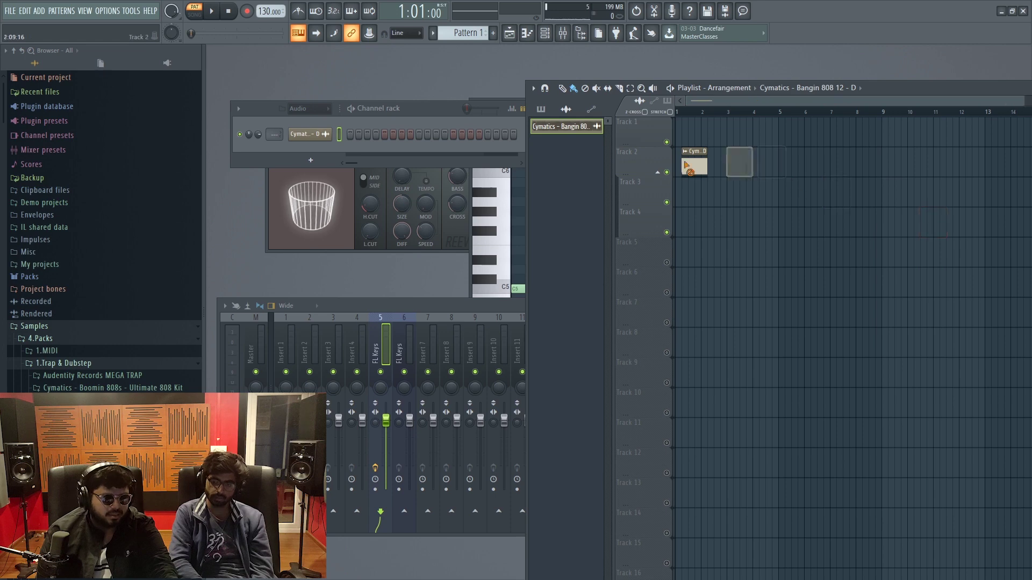
right_click(740, 163)
right_click(695, 164)
Switch to Ableton Live, copy the short Dark Chord Sequence clip and paste it onto the 3 Audio track at 19.3.1
key("alt+Tab")
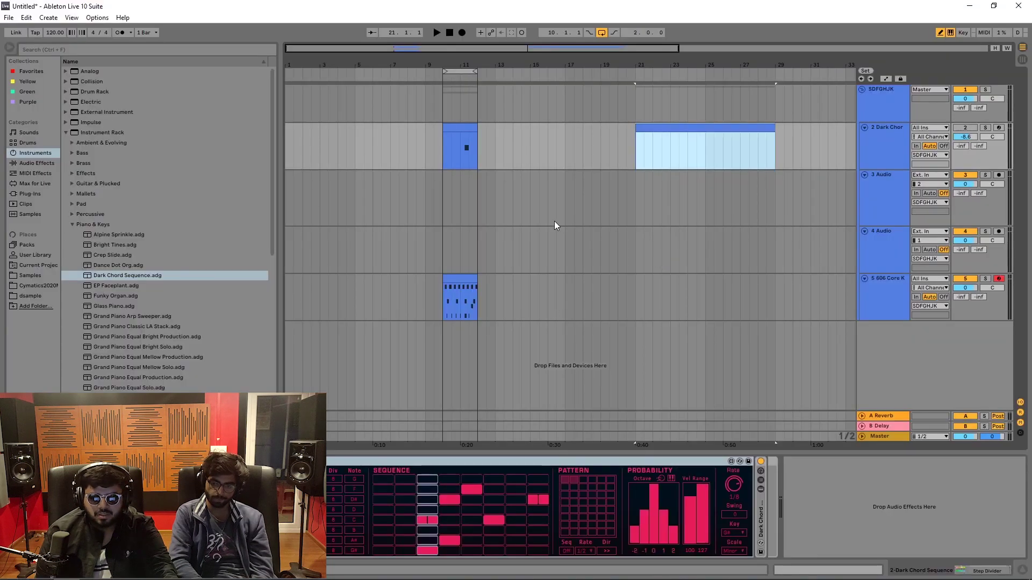
left_click(472, 135)
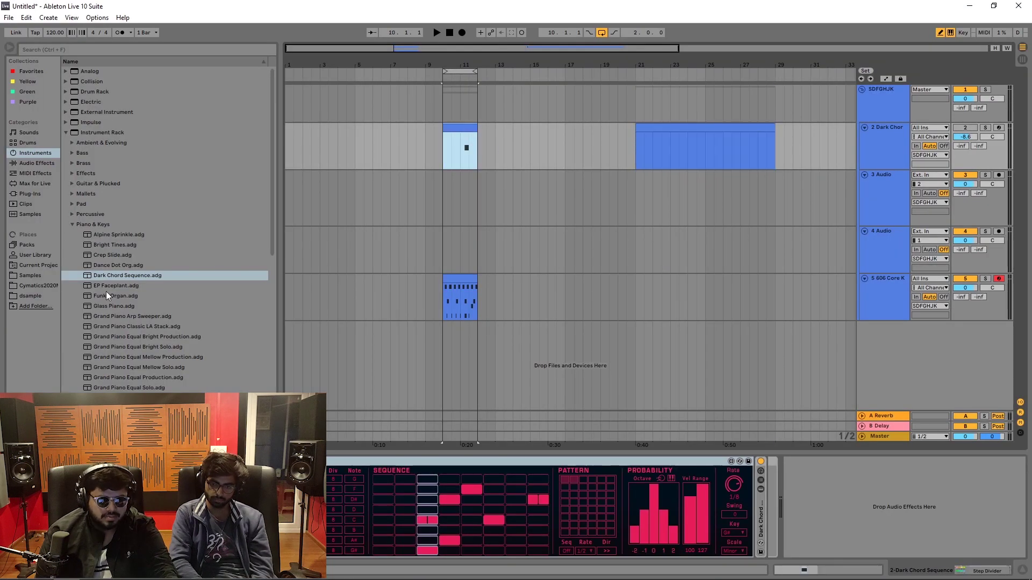
left_click(536, 196)
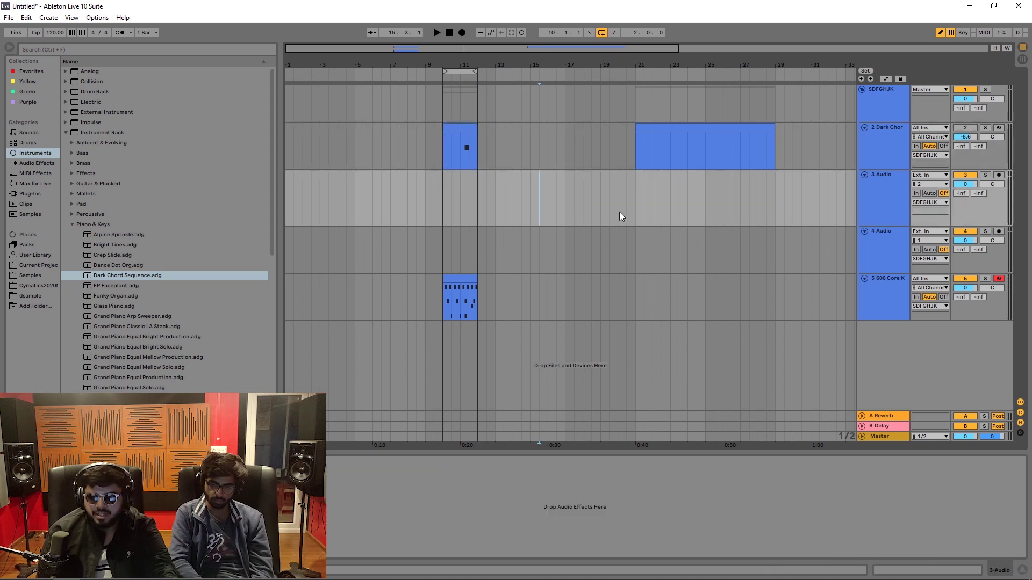
left_click(731, 268)
left_click(675, 215)
left_click(465, 143)
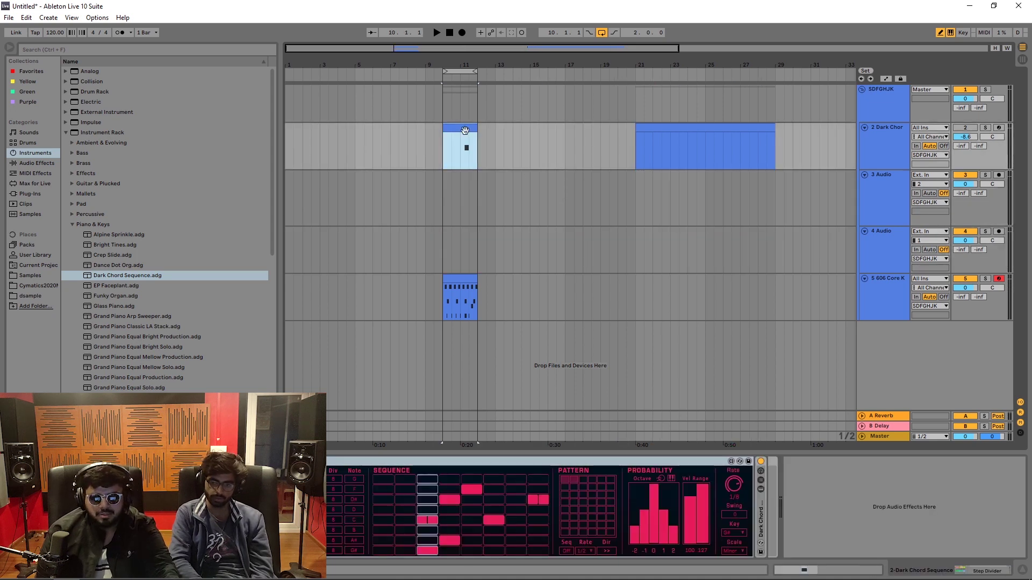
right_click(464, 139)
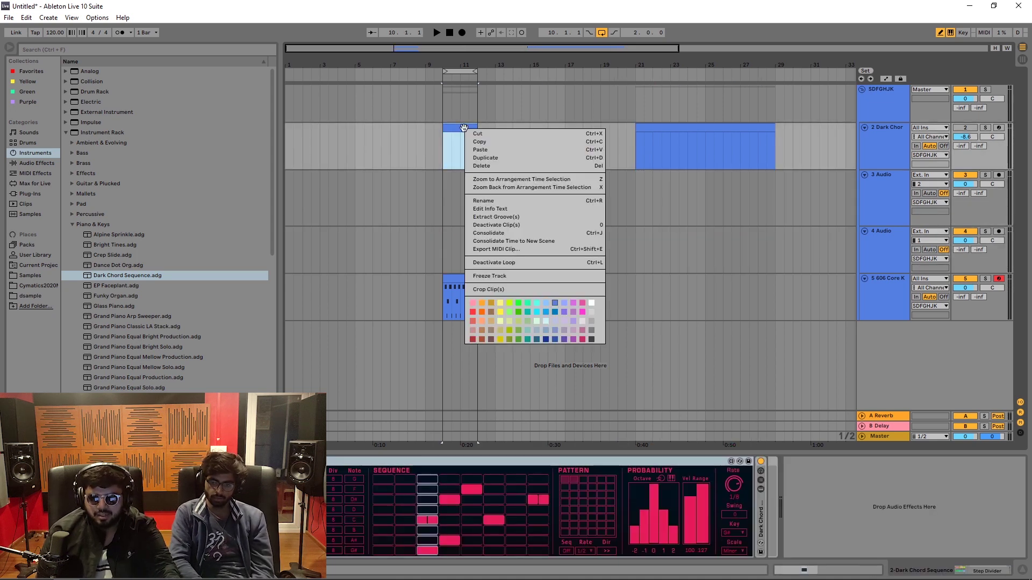
left_click(488, 142)
left_click(608, 215)
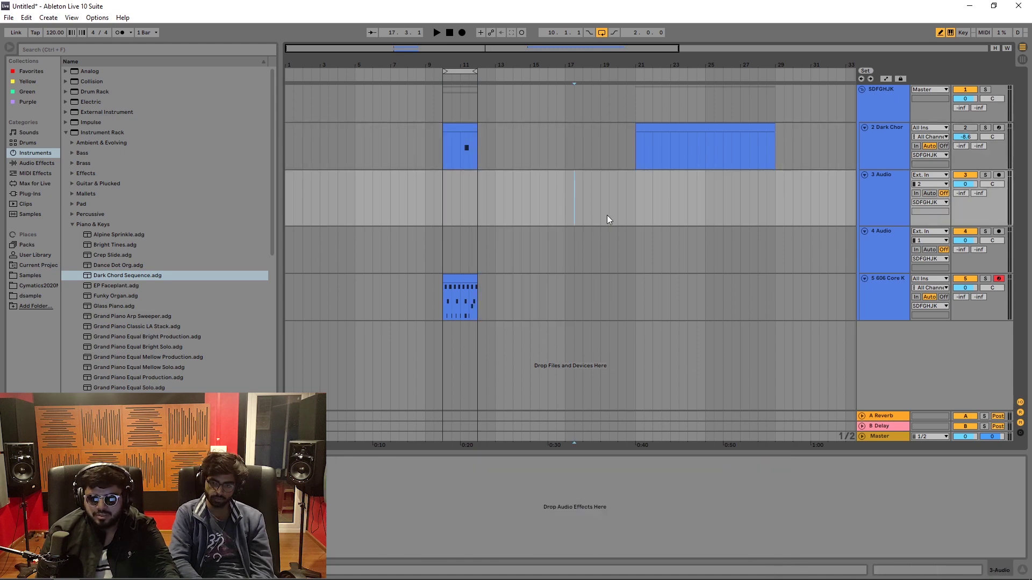
right_click(608, 215)
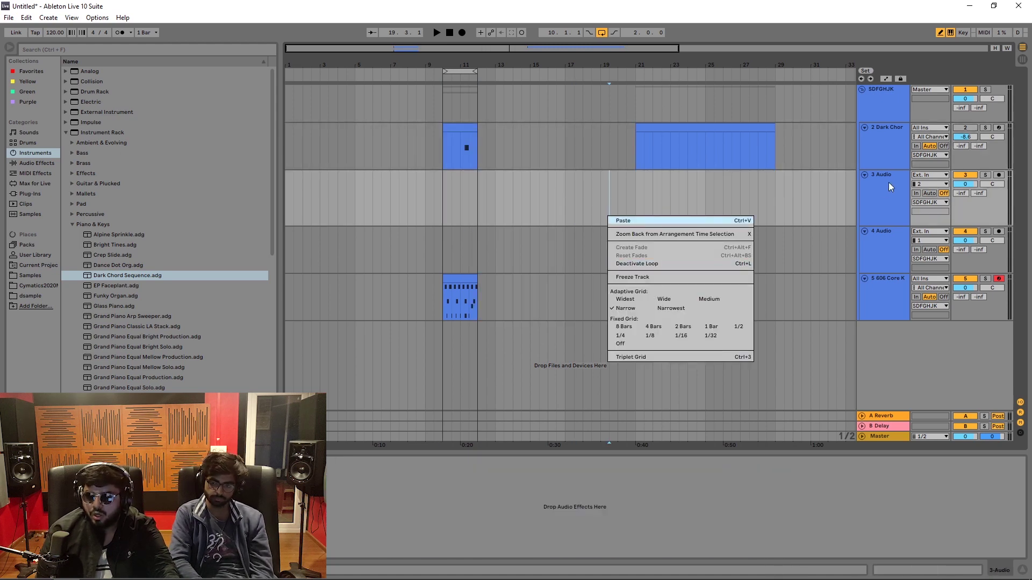
left_click(655, 222)
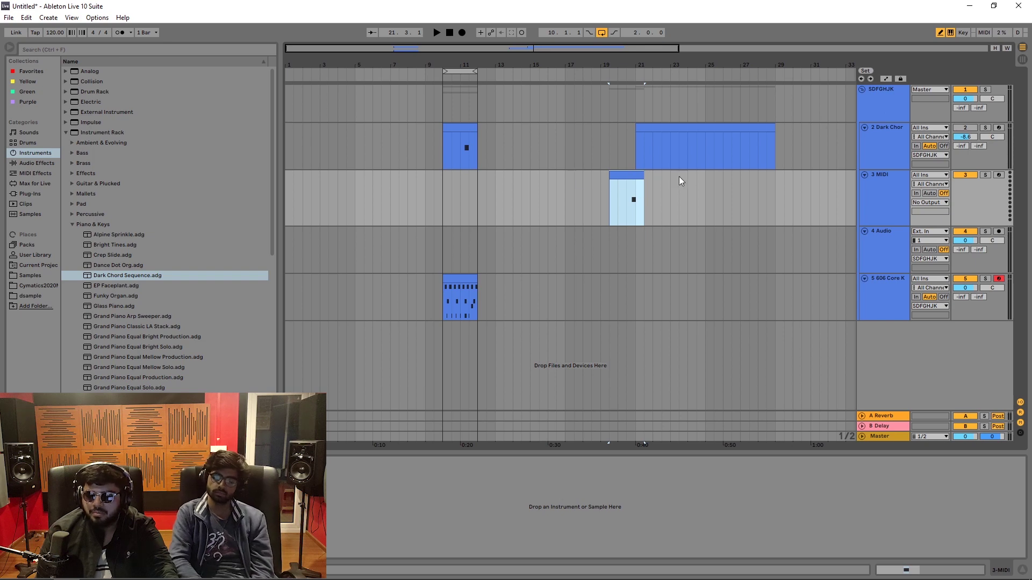
Undo the clip paste on track 3 and the earlier move of the long Dark Chord Sequence clip
key("ctrl+z")
key("ctrl+z")
left_click(695, 187)
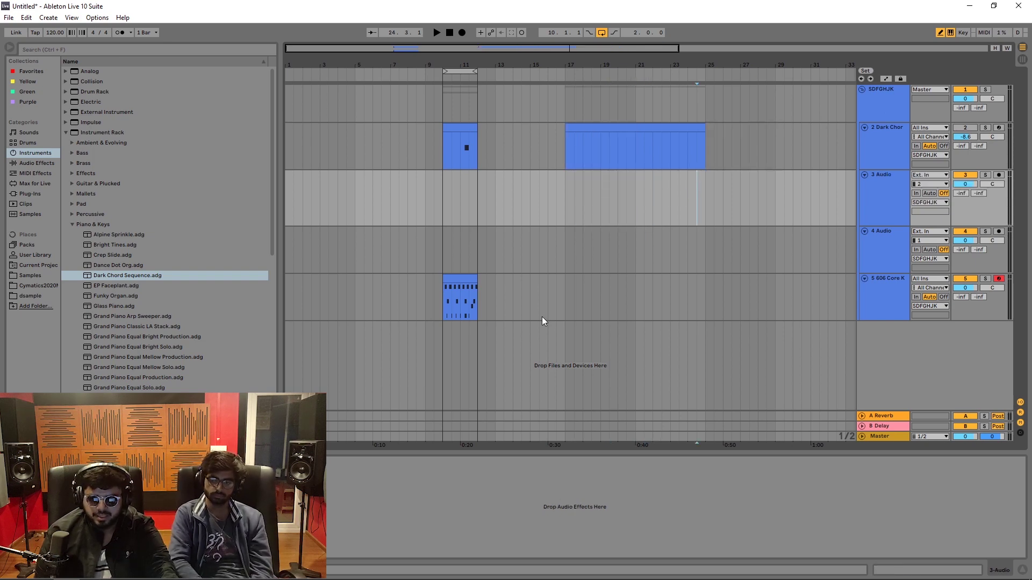
Switch to FL Studio and group playlist Track 6 with the track above it
key("alt+Tab")
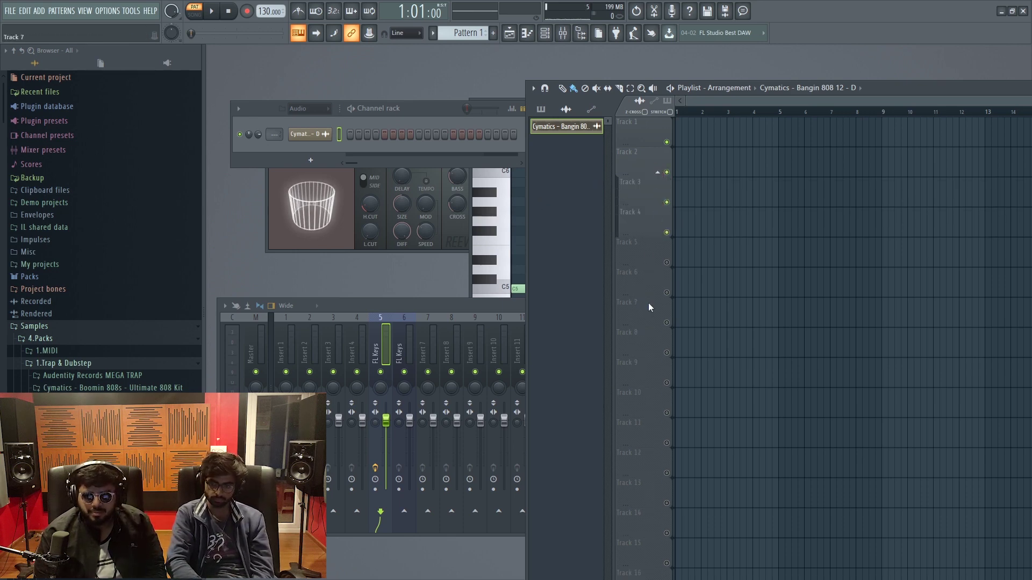
right_click(652, 288)
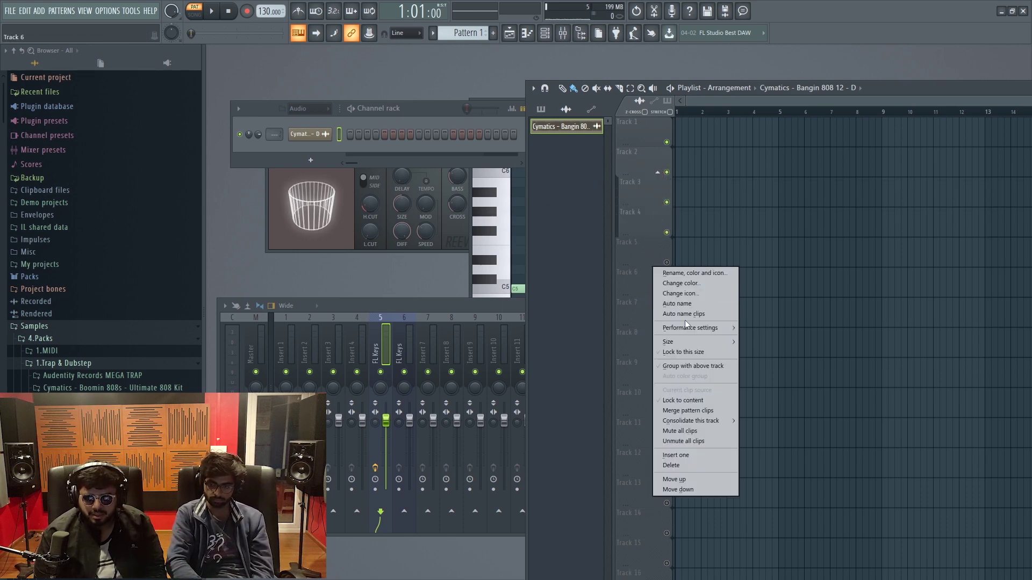
left_click(709, 368)
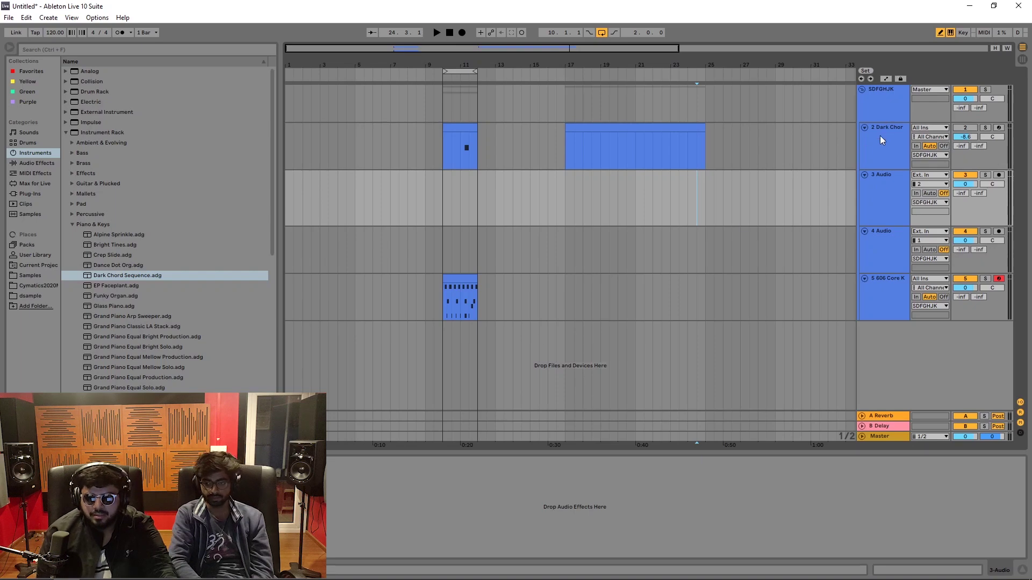
Switch to Ableton Live and ungroup the SDFGHJK track group
right_click(880, 111)
left_click(891, 98)
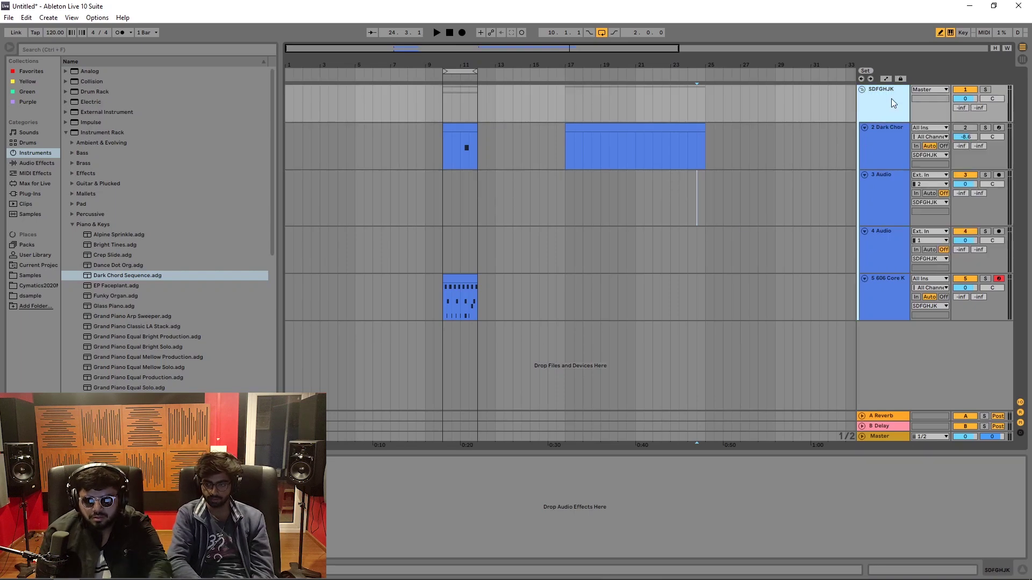
right_click(891, 99)
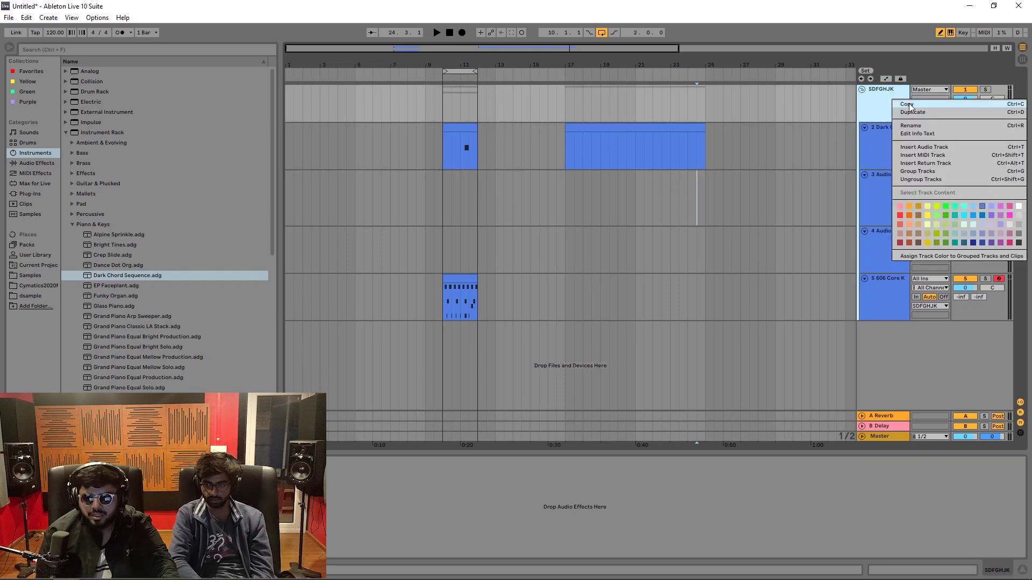
left_click(919, 179)
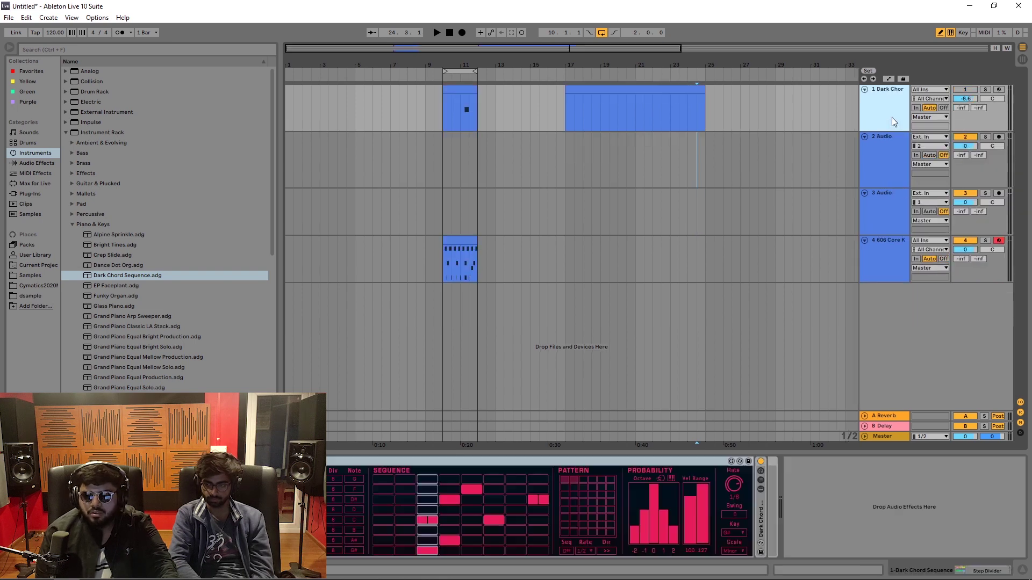
Select all four tracks, from Dark Chord Sequence to 606 Core Kit, and group them
left_click(885, 143)
left_click(891, 201, "shift")
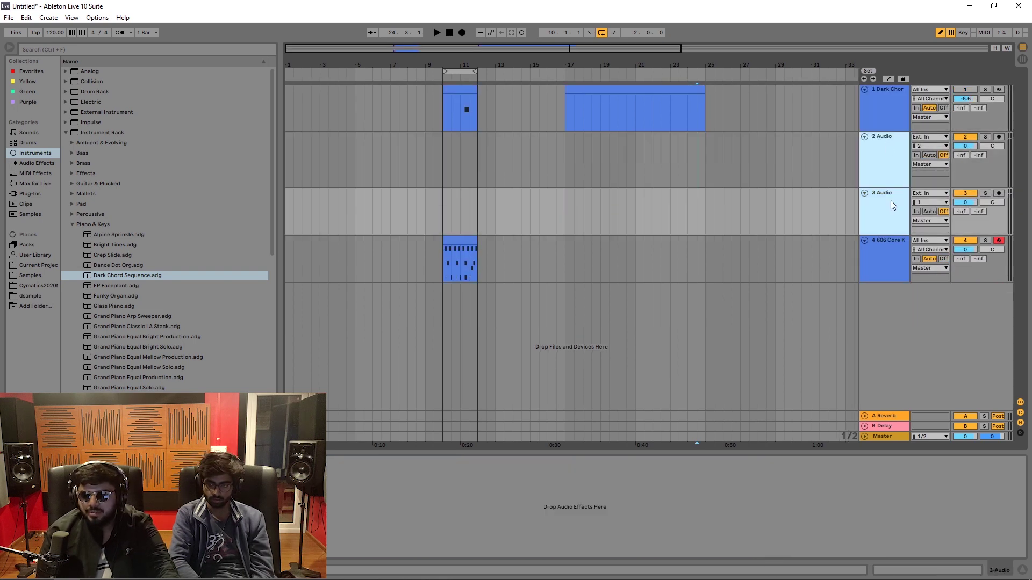
left_click(901, 250, "shift")
left_click(892, 211, "shift")
left_click(881, 173, "shift")
left_click(889, 117)
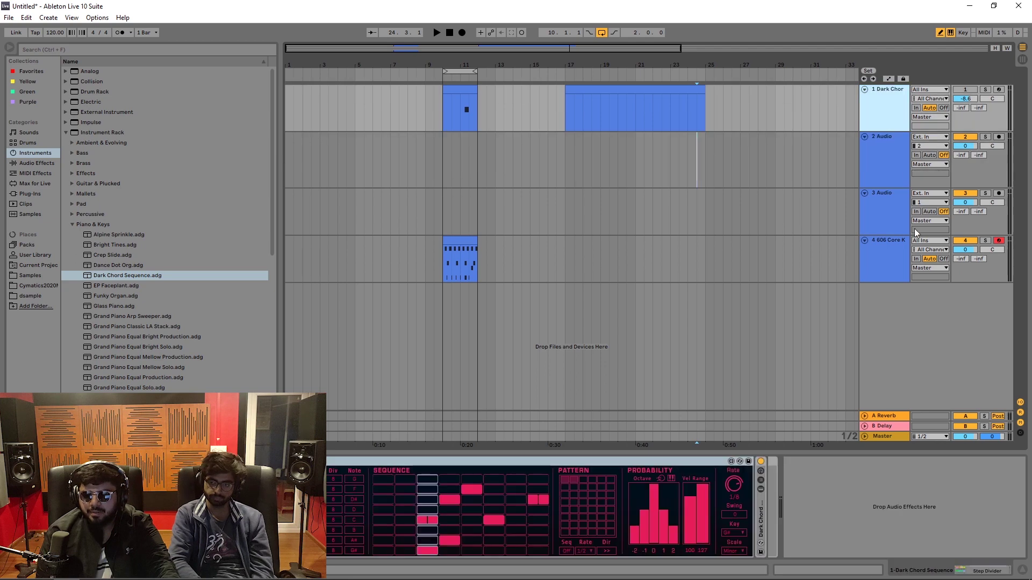
left_click(895, 260)
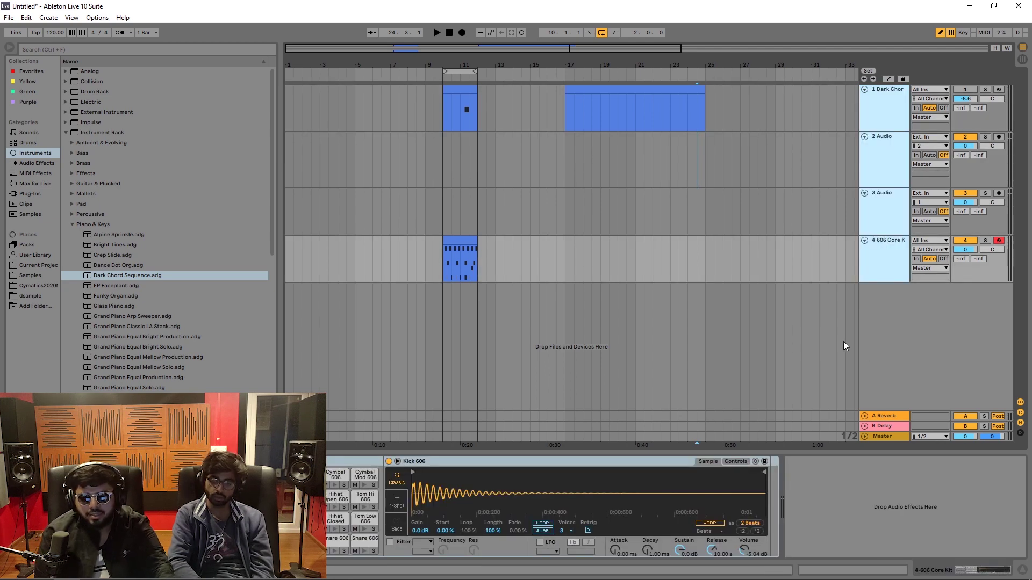
key("ctrl+g")
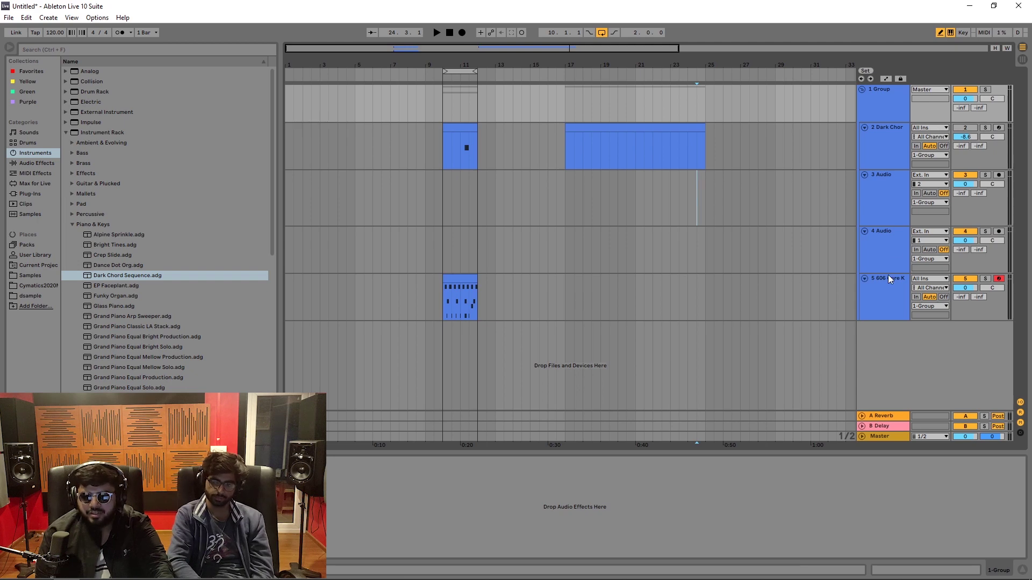
Undo the track grouping and group the same four selected tracks again
key("ctrl+z")
right_click(919, 261)
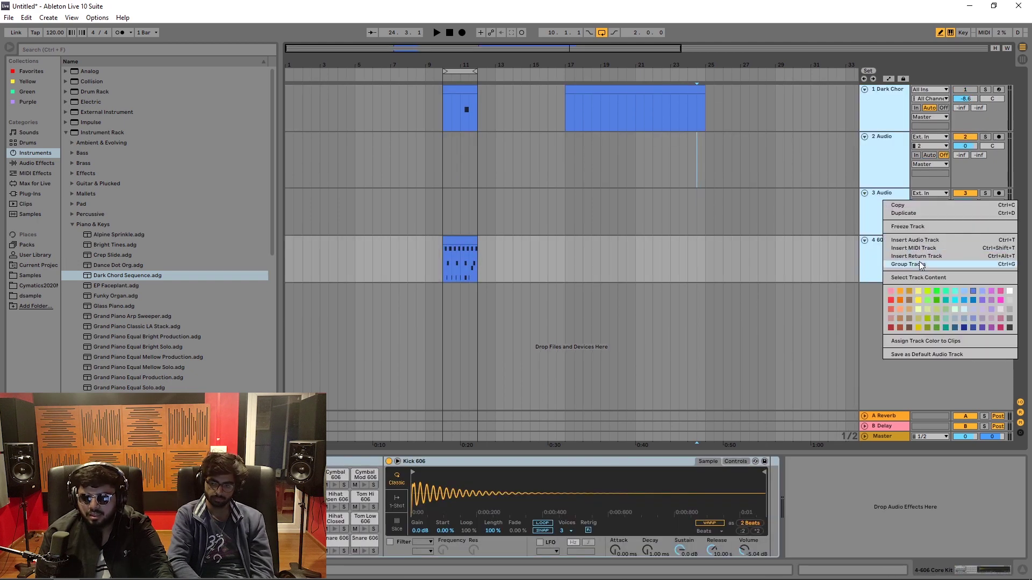
left_click(922, 264)
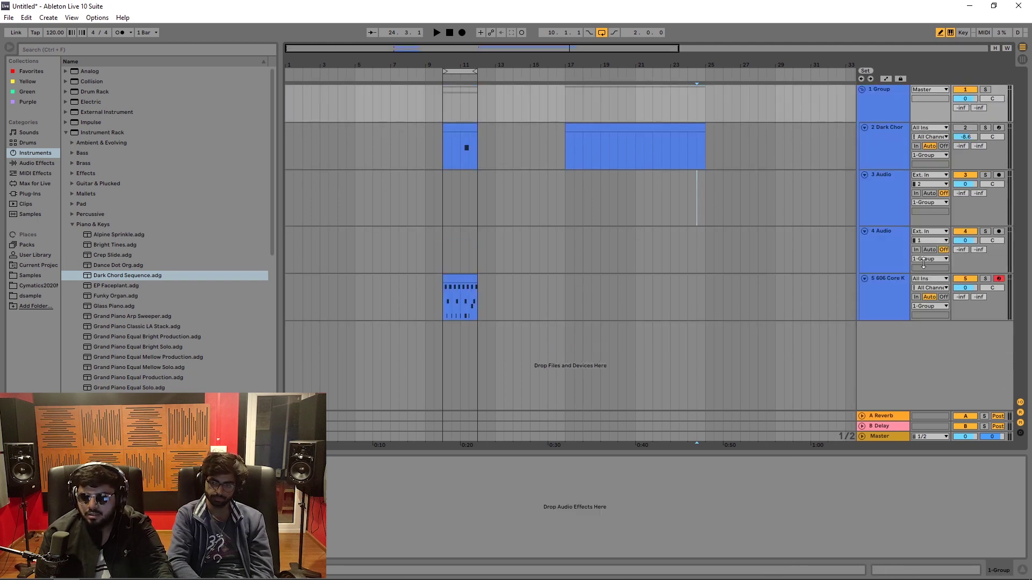
Rename the new track group as drums
right_click(867, 114)
left_click(914, 133)
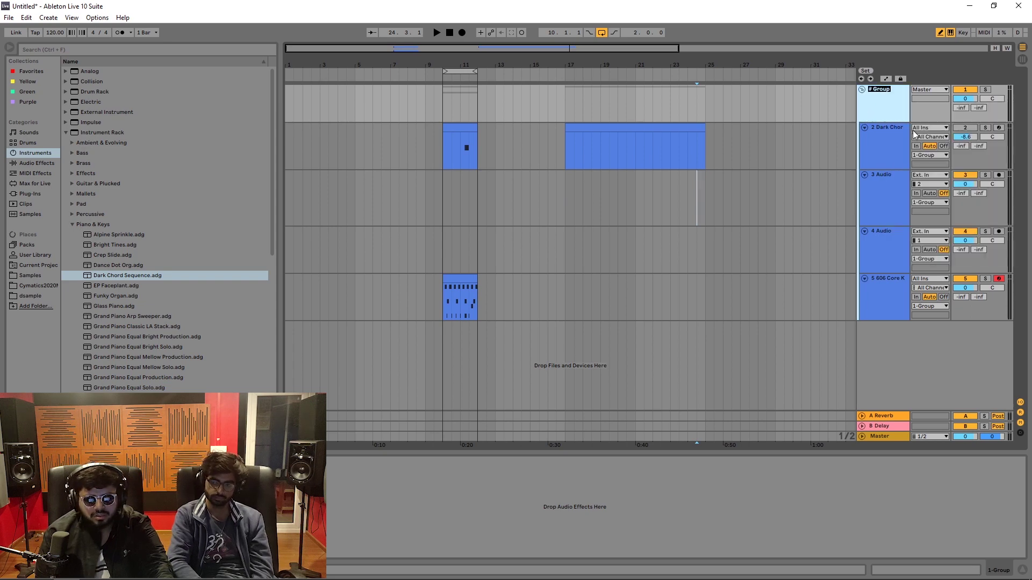
type("dr")
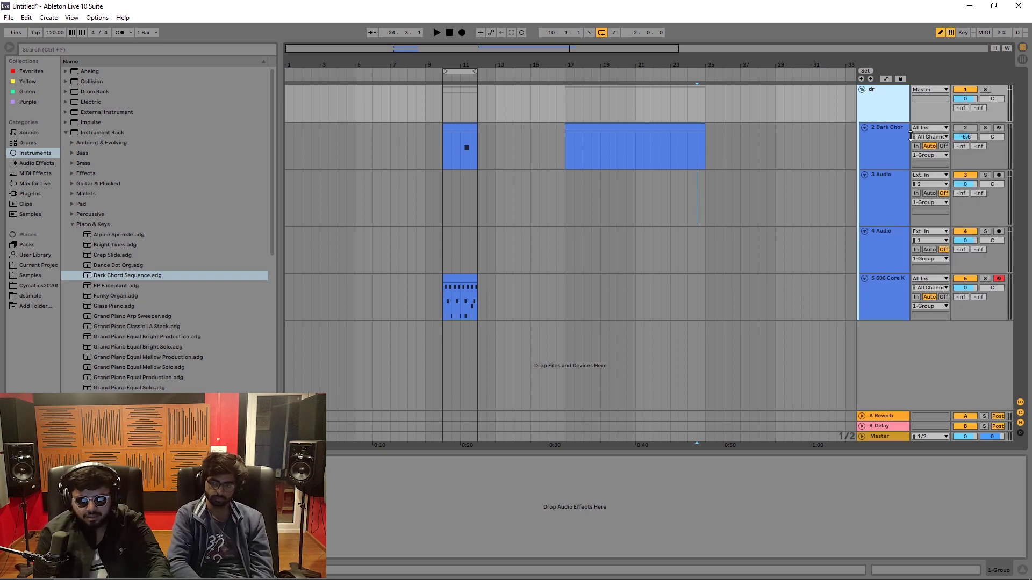
type("ums")
Colour the drums group red and assign that colour to its grouped tracks and clips
right_click(904, 108)
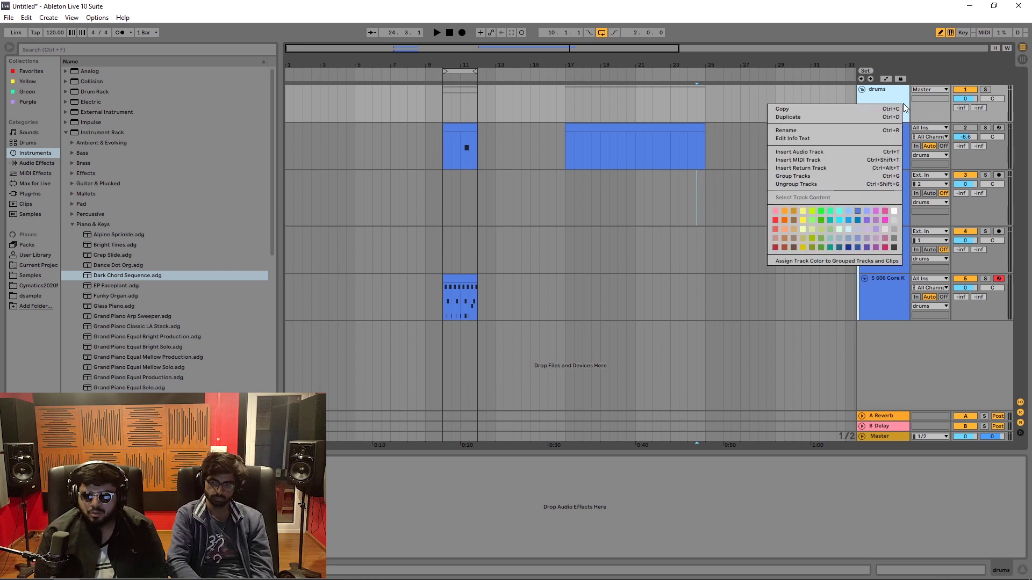
left_click(884, 220)
right_click(892, 107)
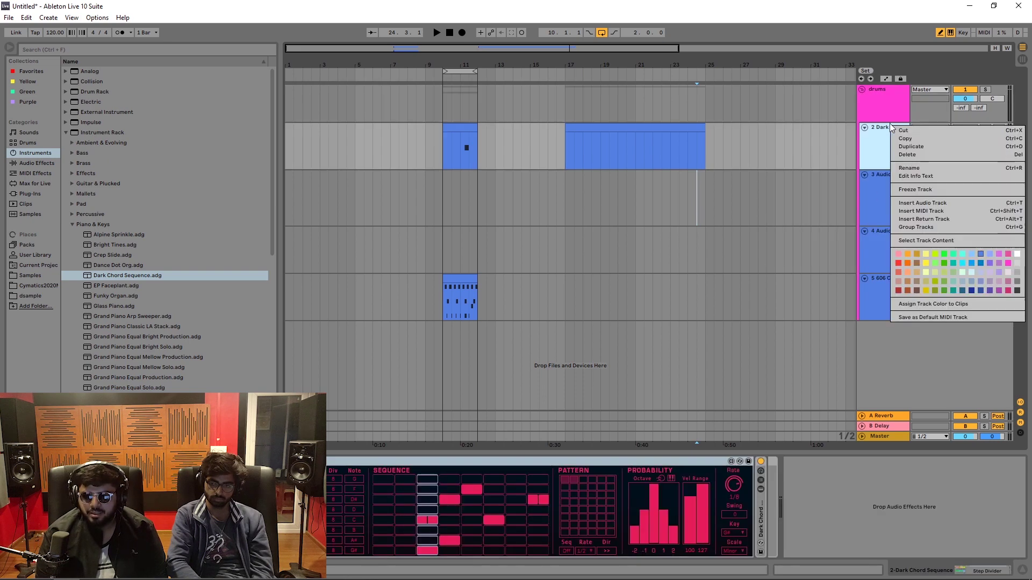
left_click(912, 230)
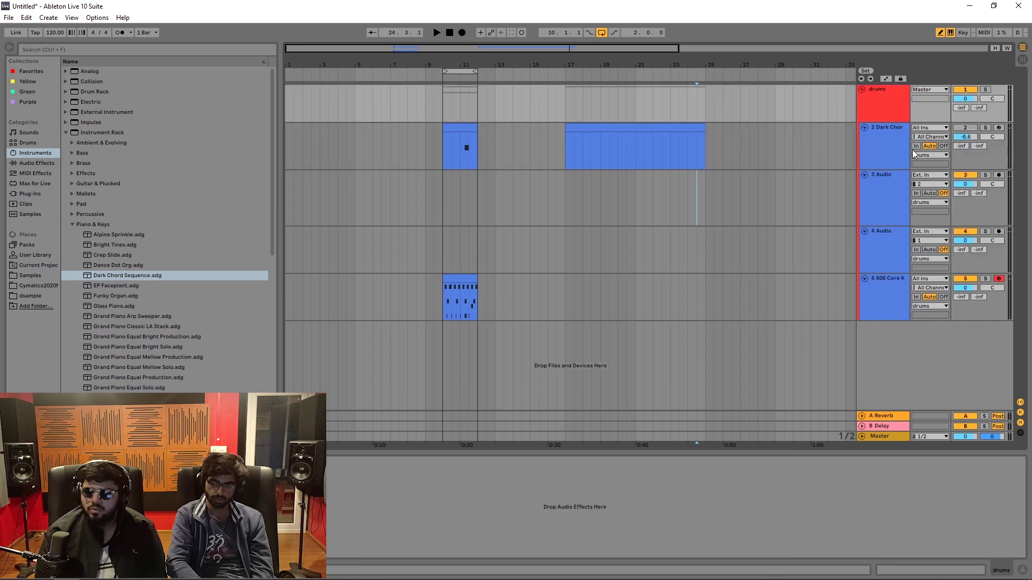
right_click(888, 96)
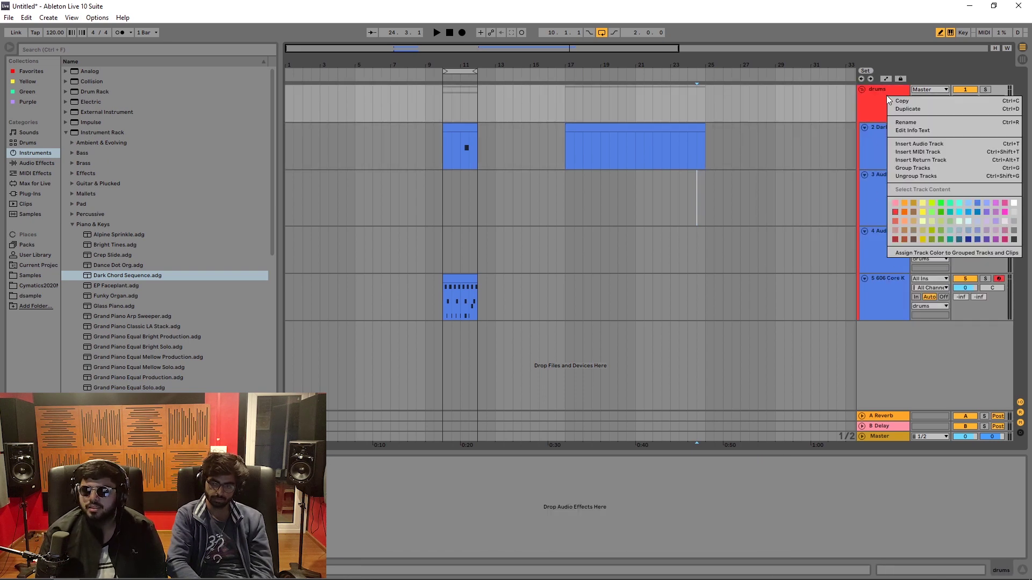
left_click(922, 253)
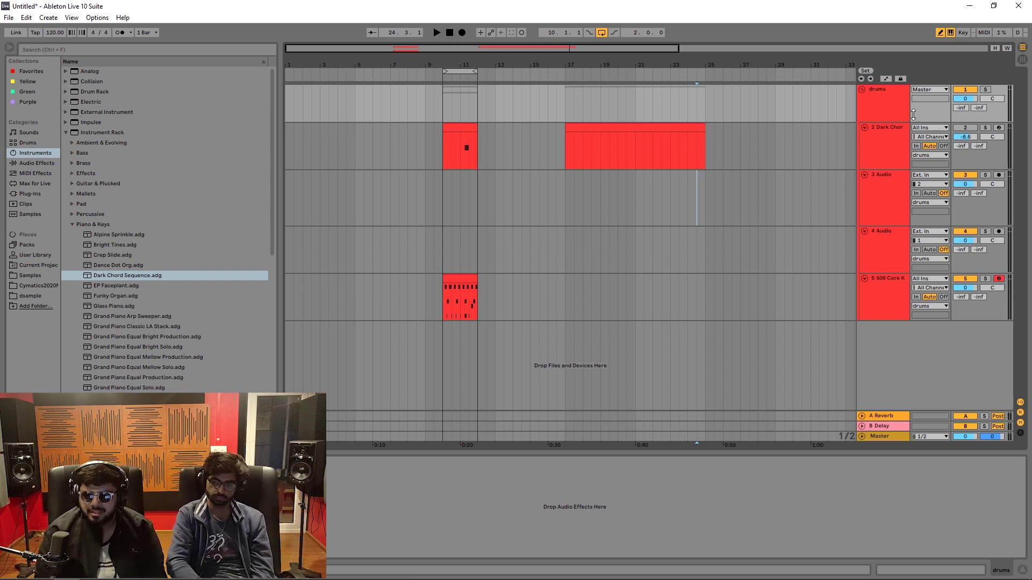
left_click(890, 109)
left_click(885, 231)
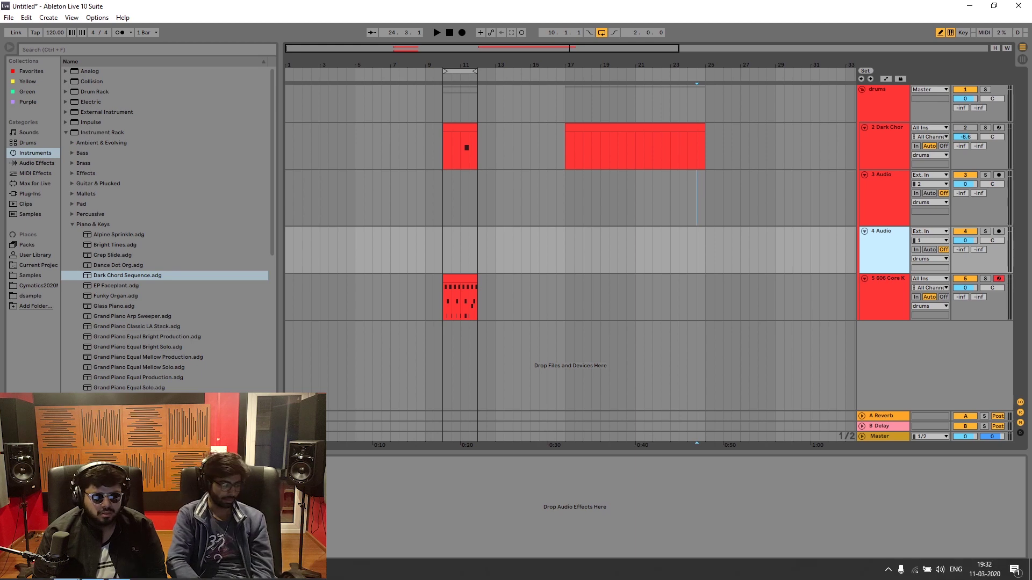
Switch to FL Studio and place the Cymatics - Bangin 808 12 - D clip at the start of playlist Track 1
left_click(122, 579)
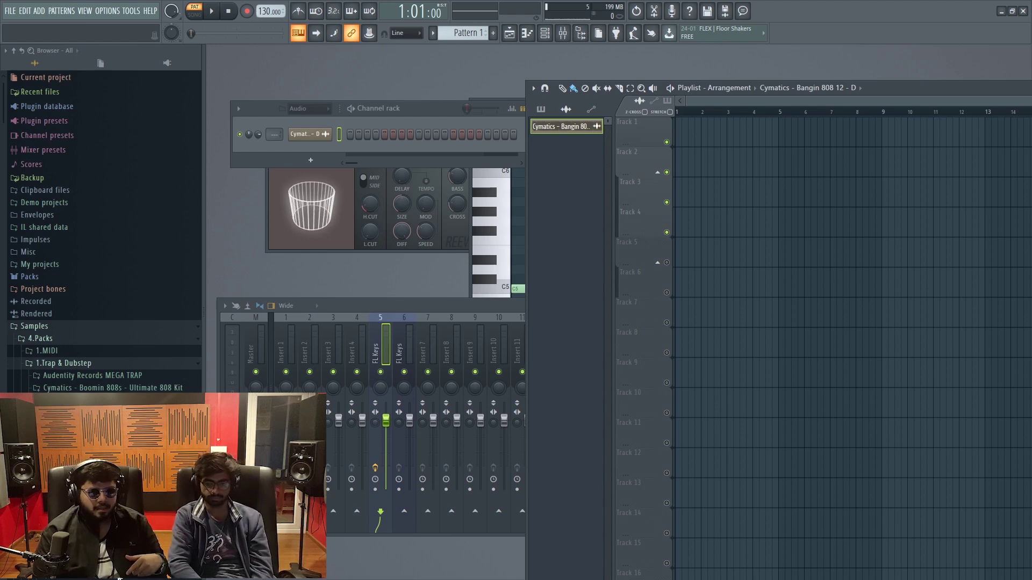
left_click(304, 134)
left_click(687, 131)
key("l")
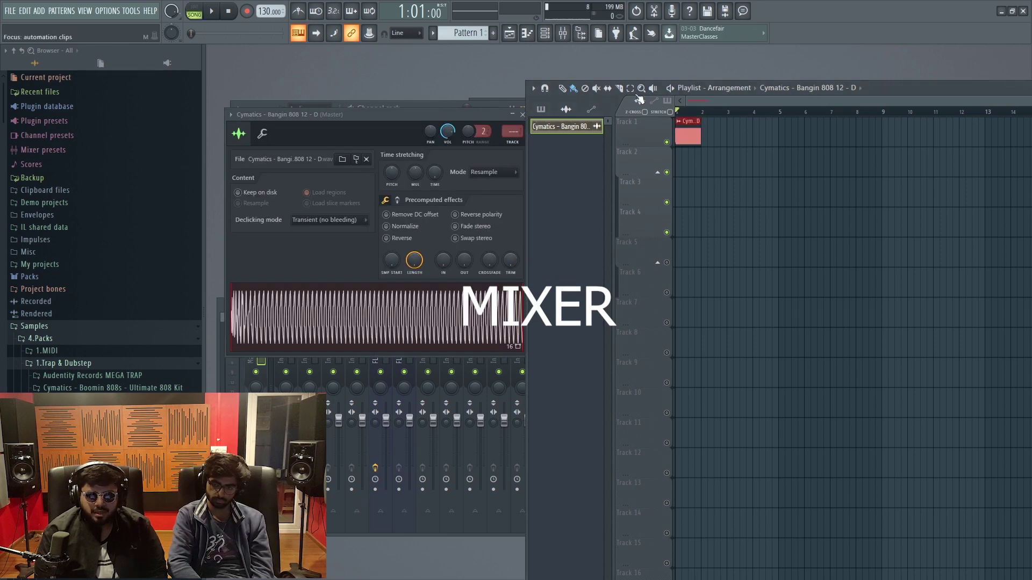
left_click_drag(482, 115, 464, 116)
left_click(509, 118)
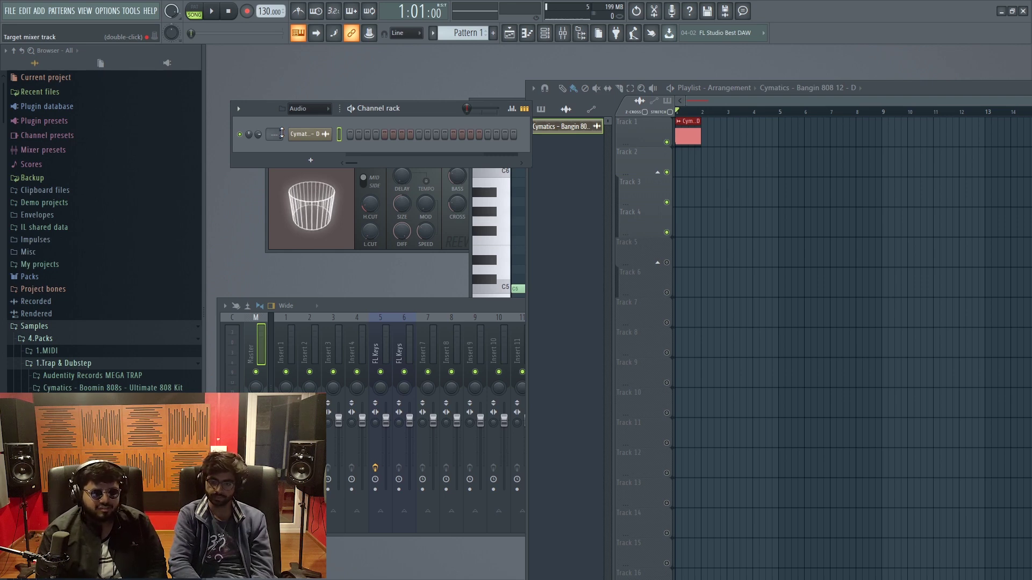
Route the Cymatics - Bangin 808 channel to mixer Insert 7 and check the assignment in its channel settings
left_click_drag(282, 132, 281, 132)
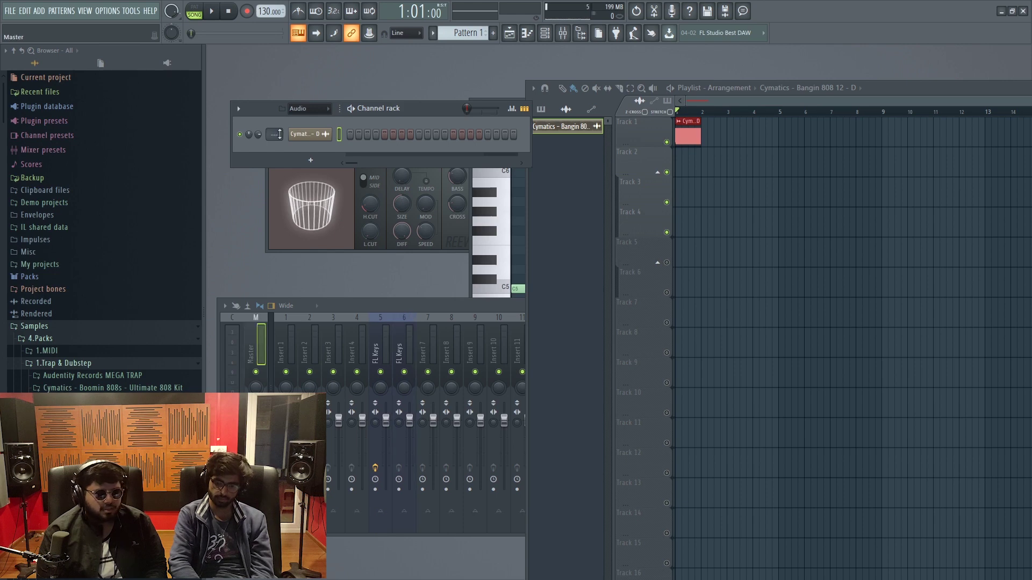
right_click(423, 359)
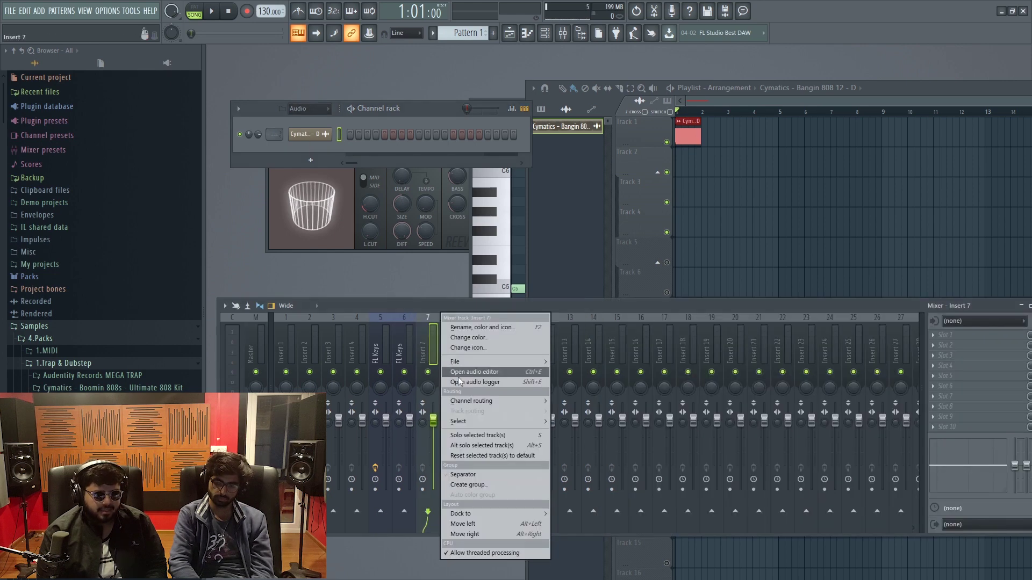
mouse_move(495, 401)
left_click(567, 401)
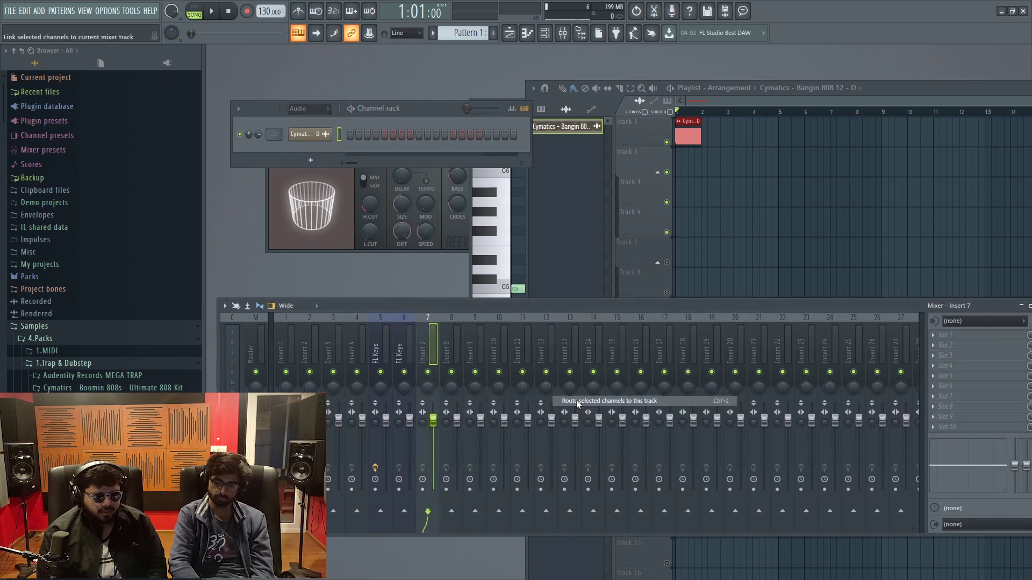
left_click(310, 134)
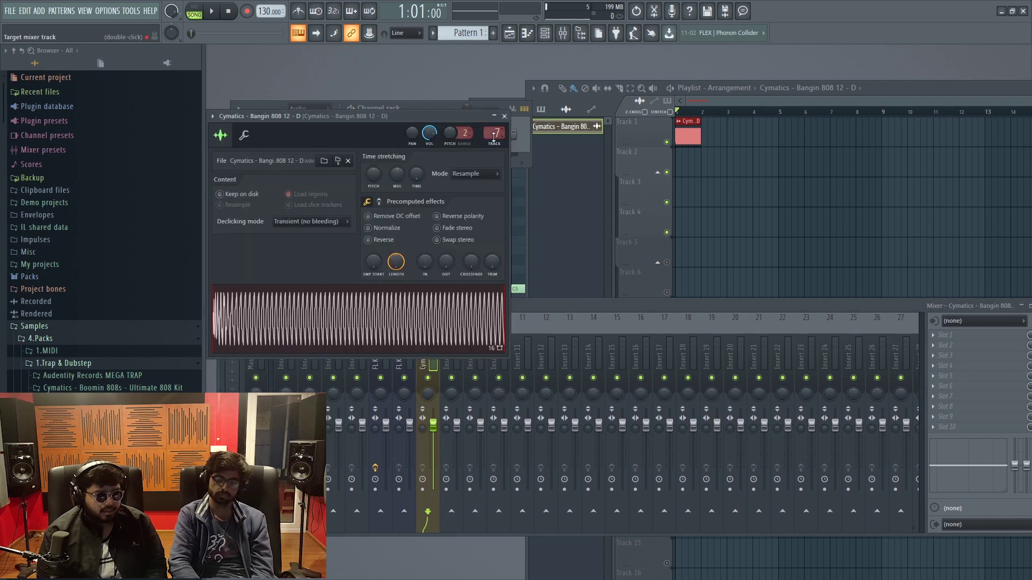
left_click(505, 117)
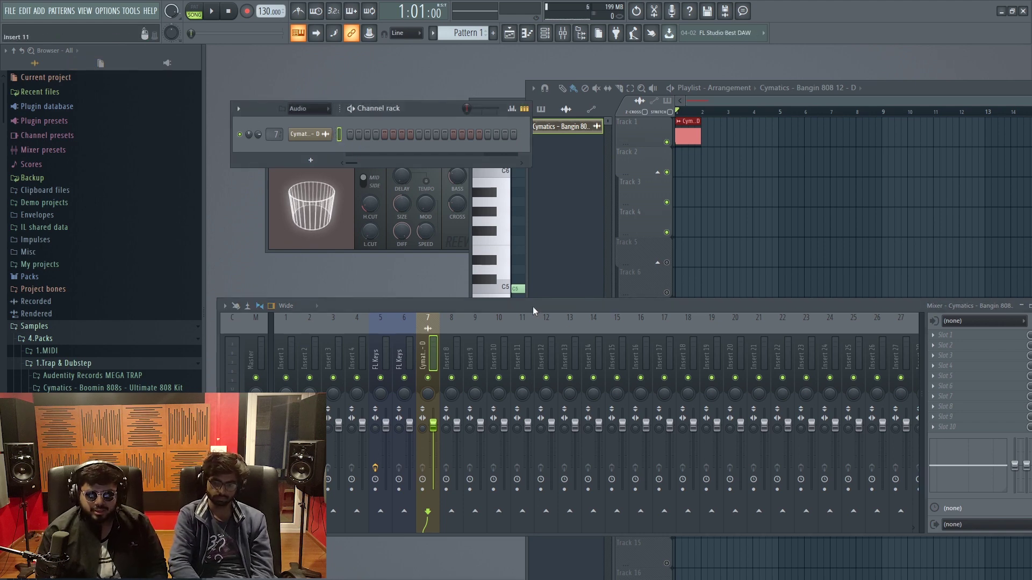
Shift the mixer window slightly upward, and hide and reopen it
mouse_move(533, 306)
left_mouse_down()
mouse_move(520, 297)
mouse_move(536, 294)
left_mouse_up()
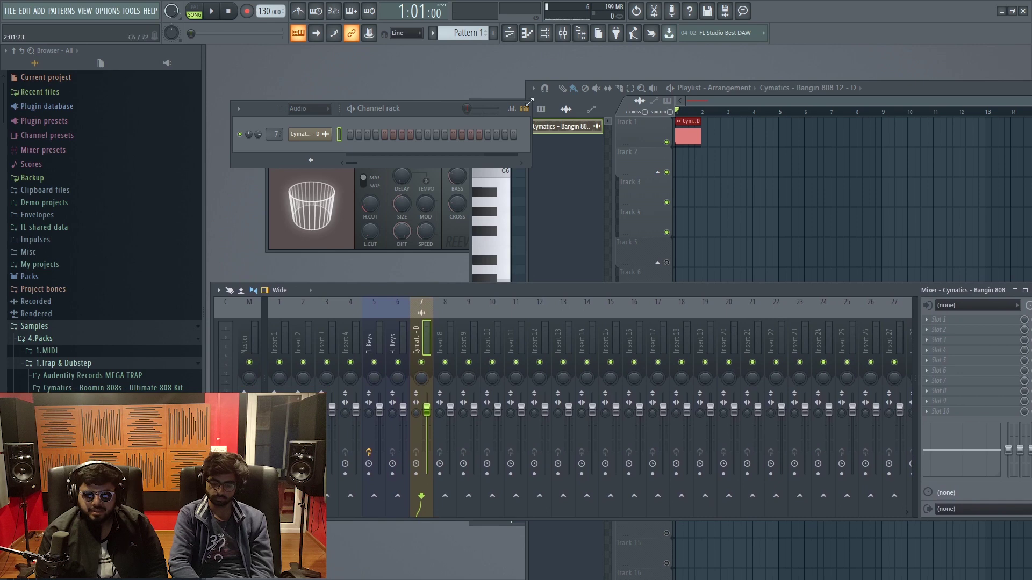
left_click(570, 34)
left_click(570, 34)
left_click(570, 35)
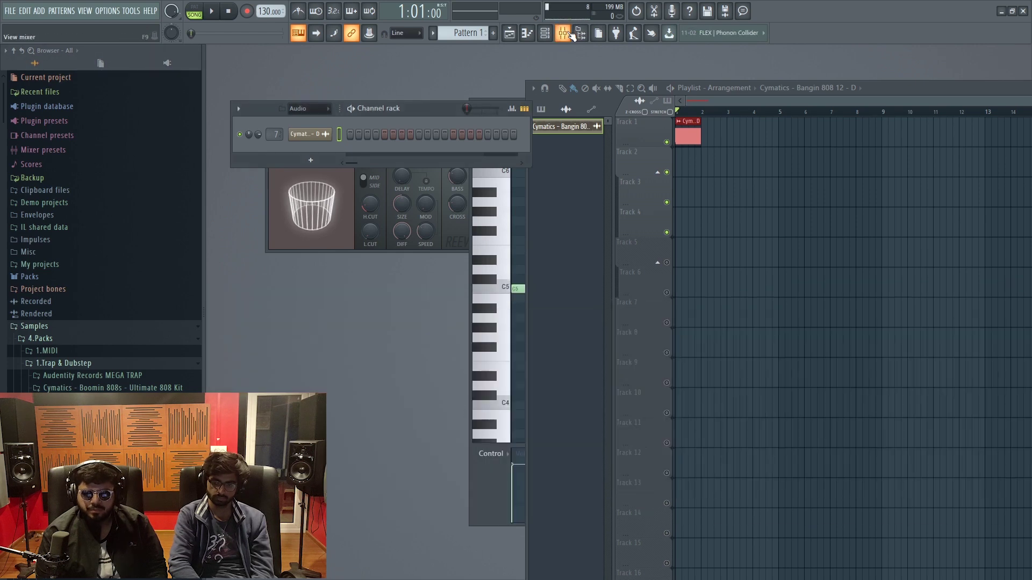
left_click(572, 35)
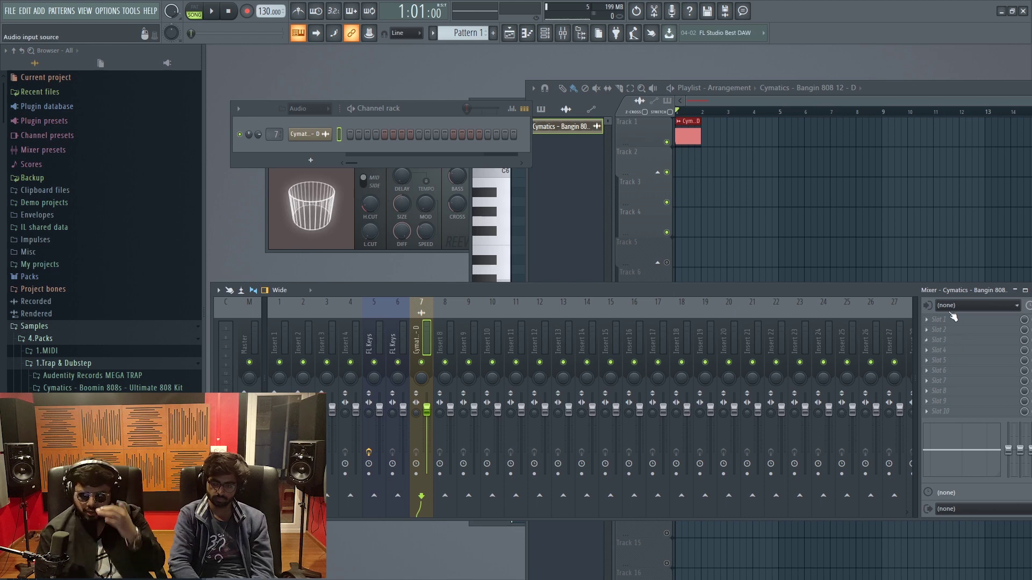
Load Fruity Reeverb 2 in effect slot 2 of the 808's mixer track and look through the plugins for slot 3
left_click(930, 330)
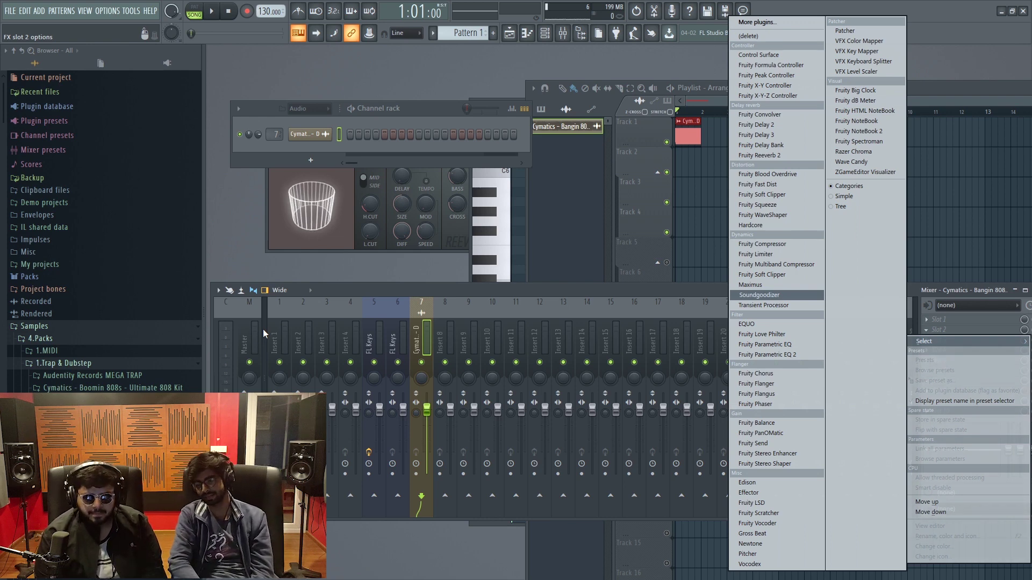
left_click(757, 156)
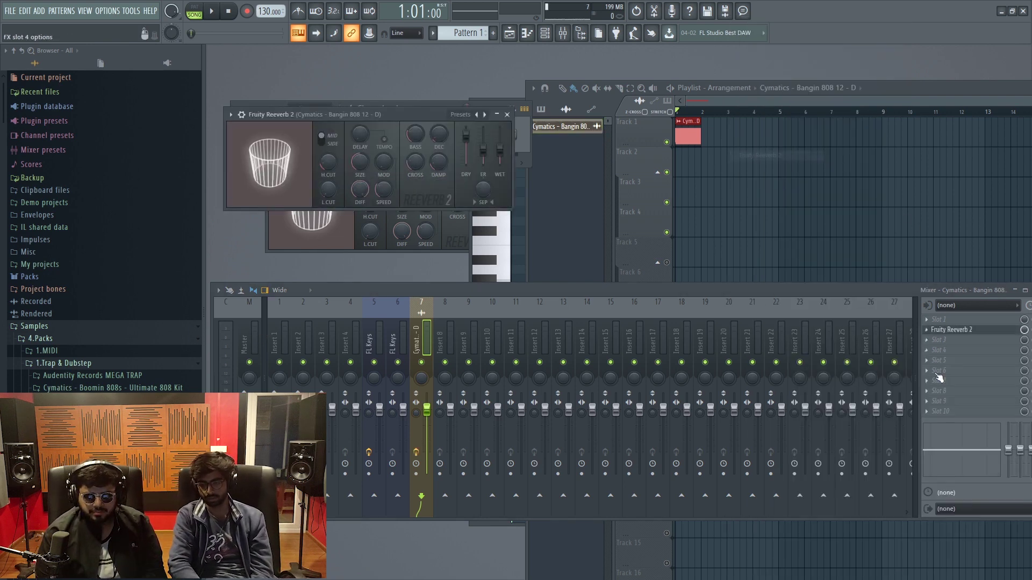
left_click(938, 339)
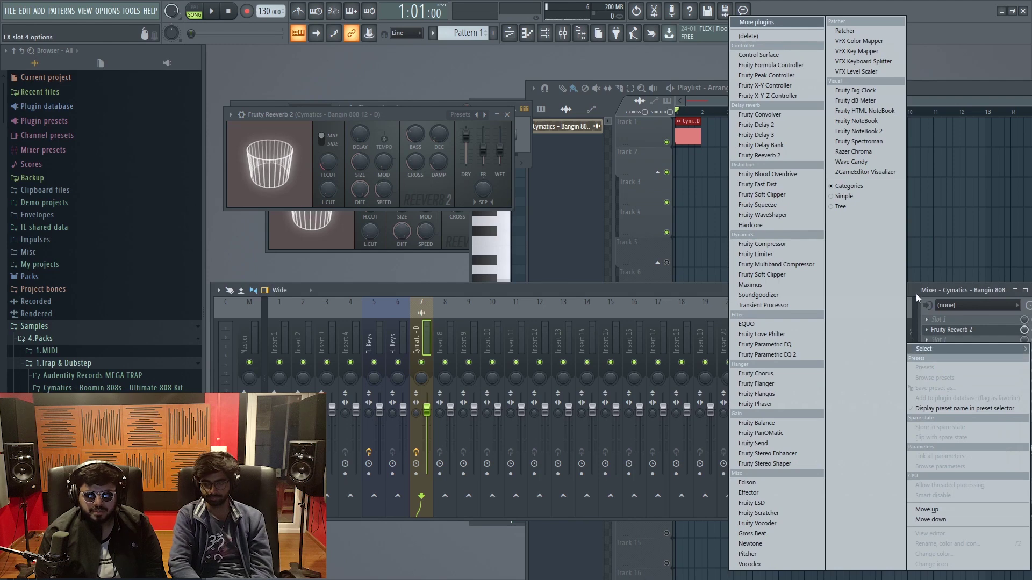
left_click(682, 288)
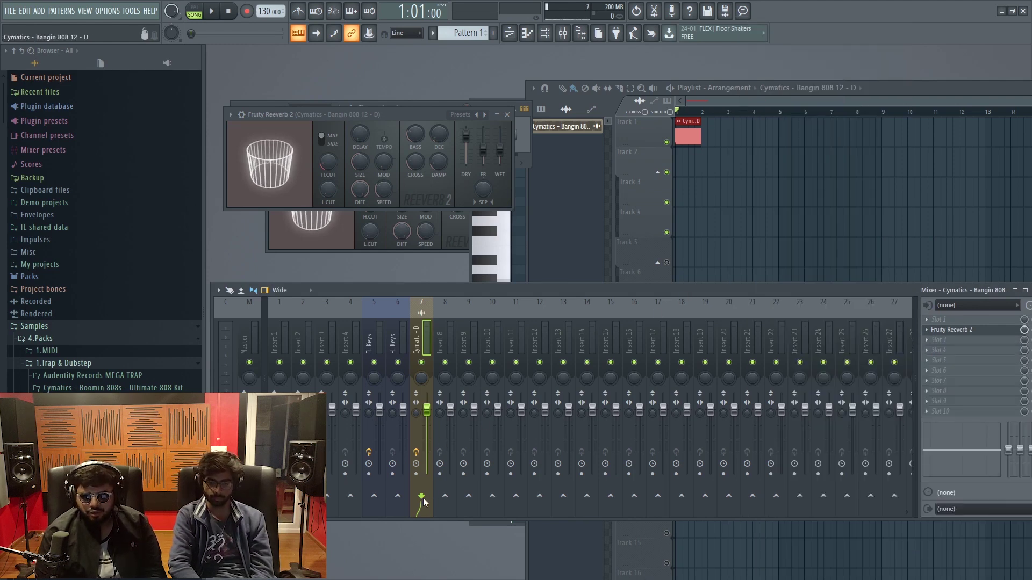
Try a send from the 808's mixer track to Insert 8, and disable it again
left_click(446, 496)
left_click(446, 489)
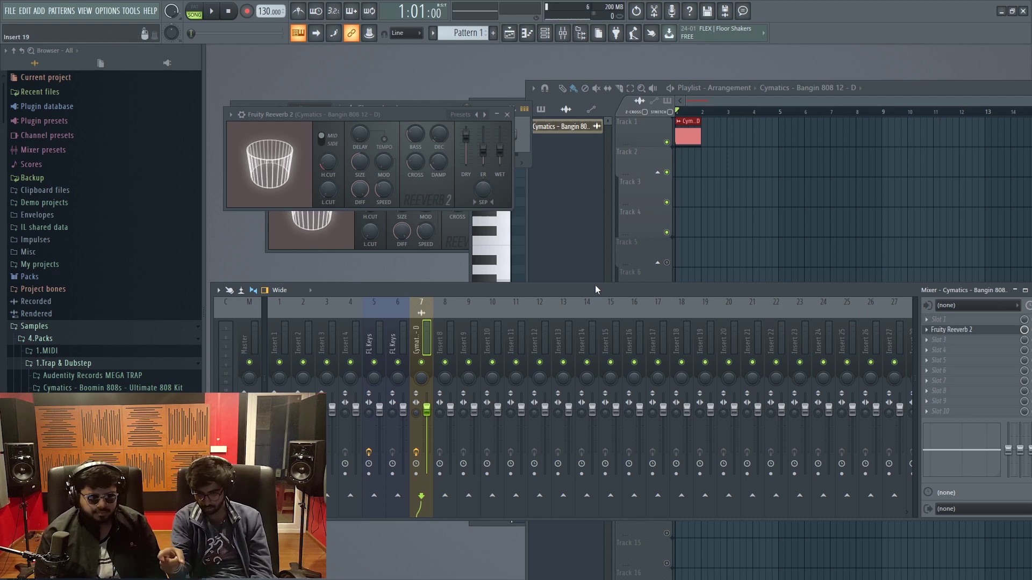
left_click(445, 491)
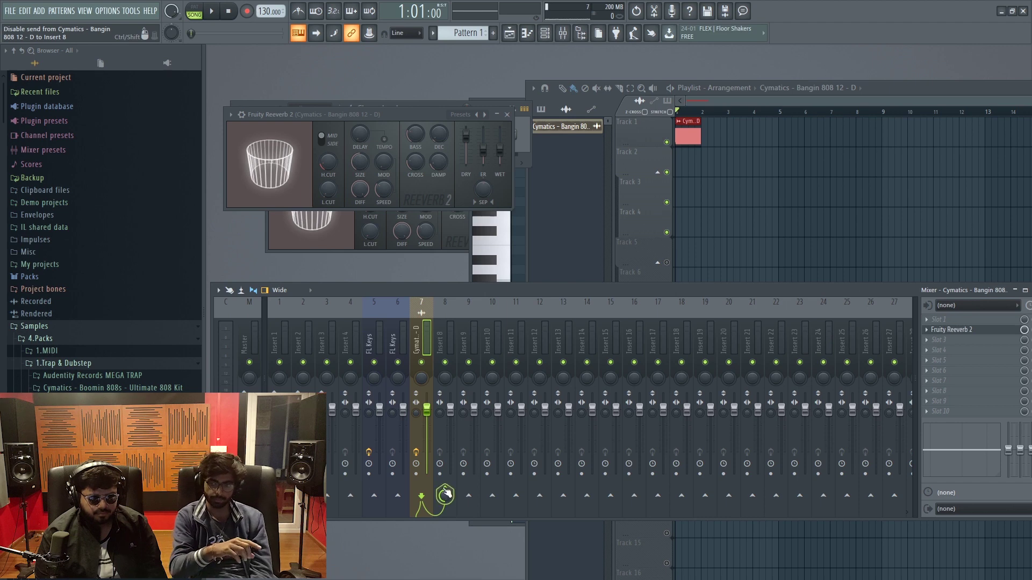
left_click(445, 491)
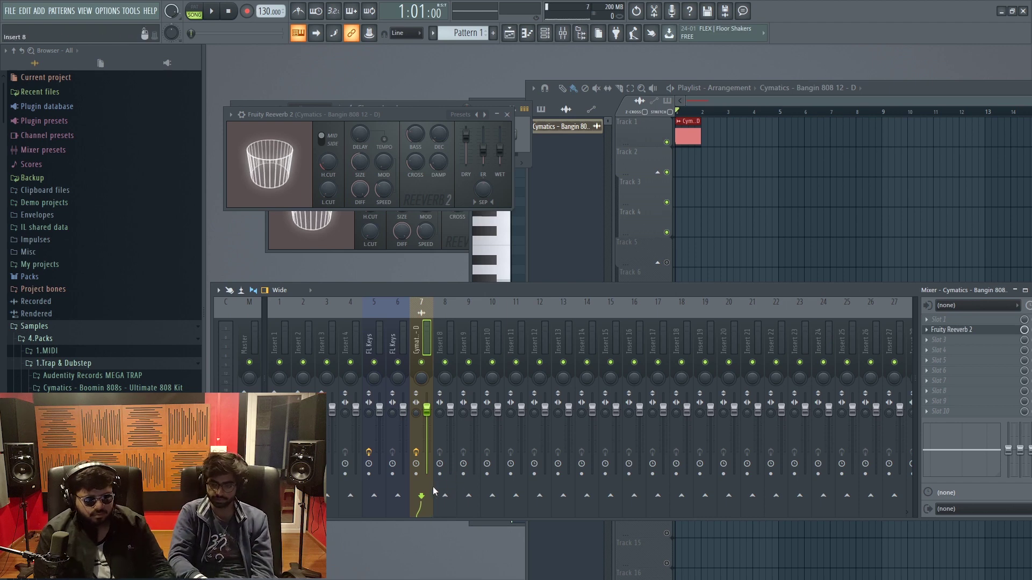
Play the 808 clip in the playlist to hear it through its mixer track
key("space")
key("F5")
key("space")
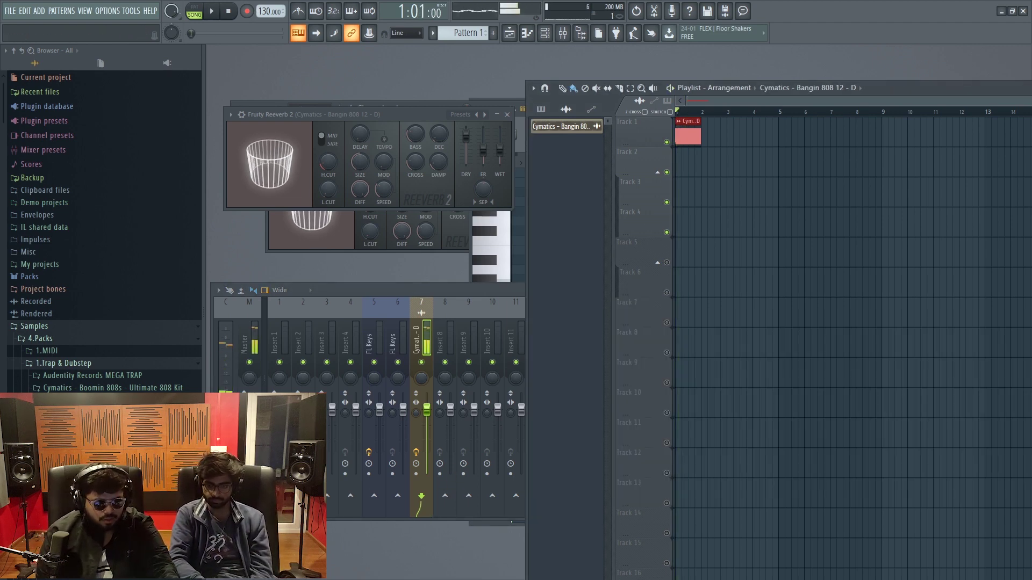
Switch to Ableton Live and search the Cymatics sample folder for 808
key("alt+Tab")
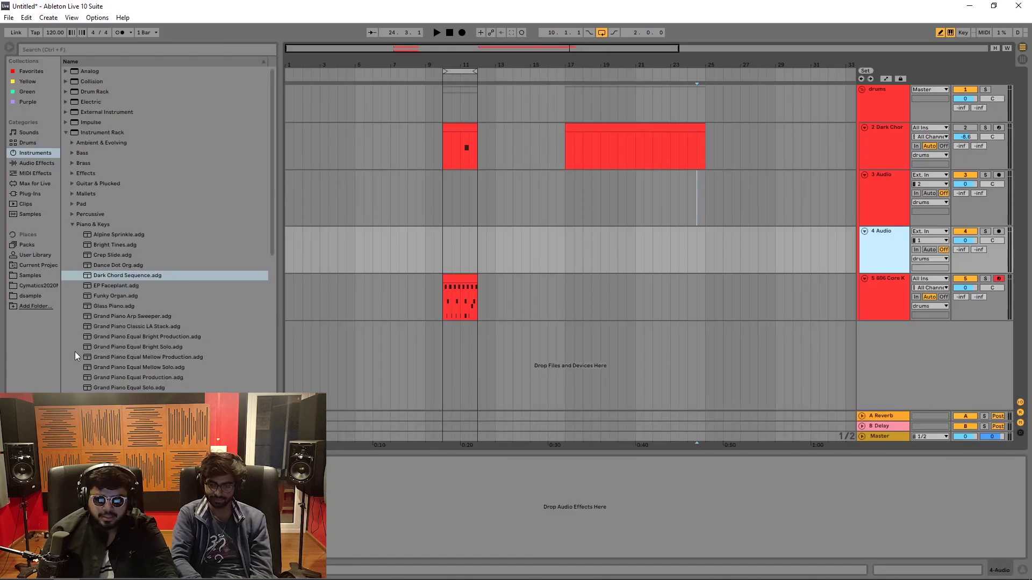
left_click(886, 280)
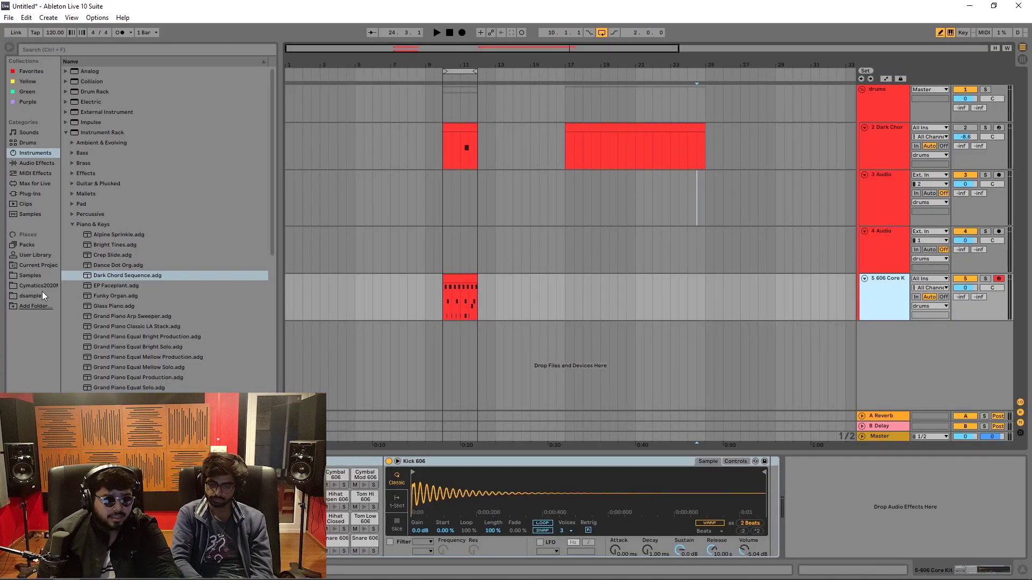
left_click(32, 286)
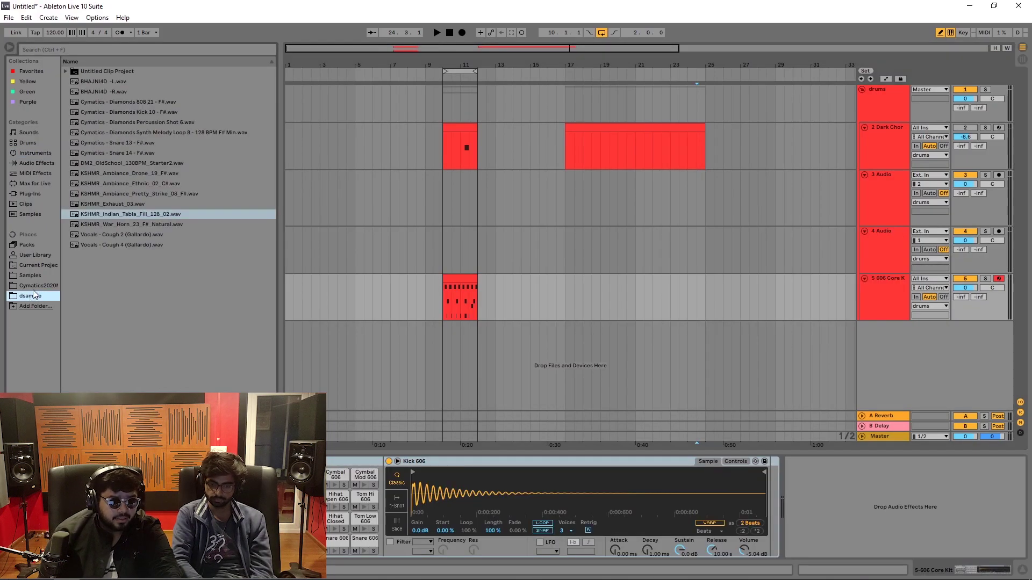
left_click(101, 50)
type("808")
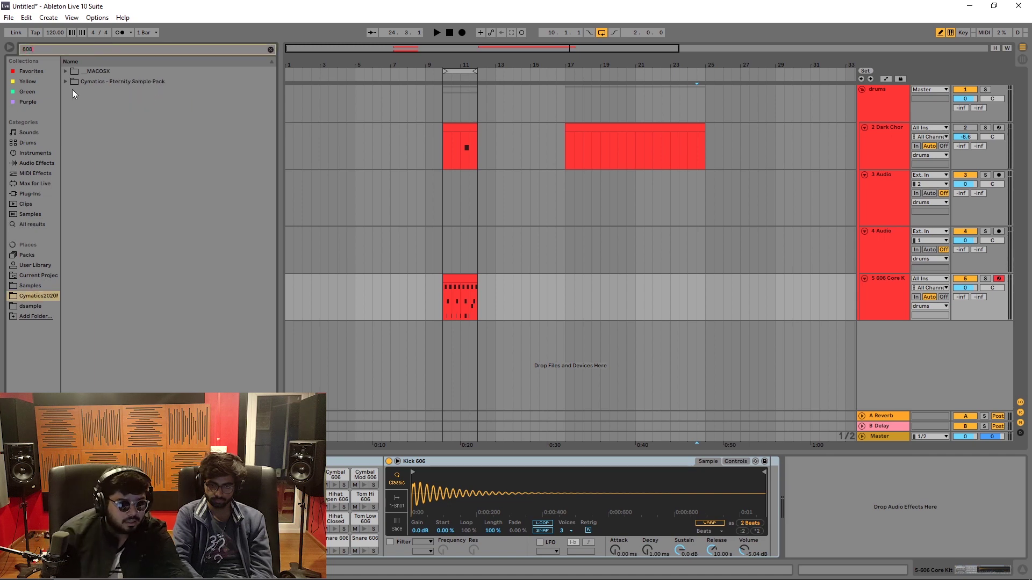
Expand the Cymatics - Eternity Sample Pack down to its 808s folder and audition a sample
left_click(66, 82)
left_click(72, 92)
left_click(79, 101)
left_click(100, 111)
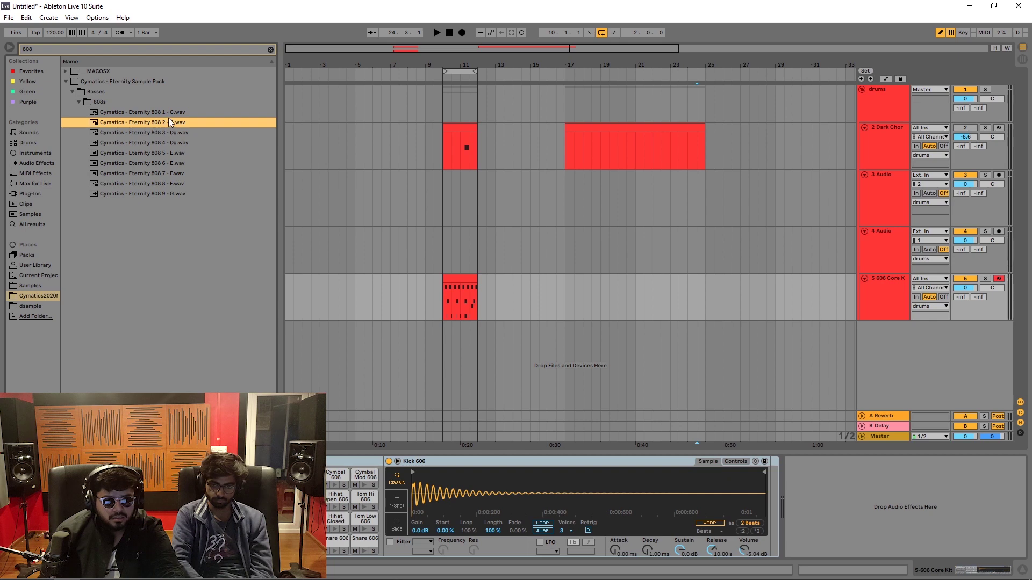
Place Cymatics - Eternity 808 1 - C.wav on a new audio track at bar 13 and play it in a loop
left_click_drag(162, 112, 491, 329)
key("ctrl+l")
key("space")
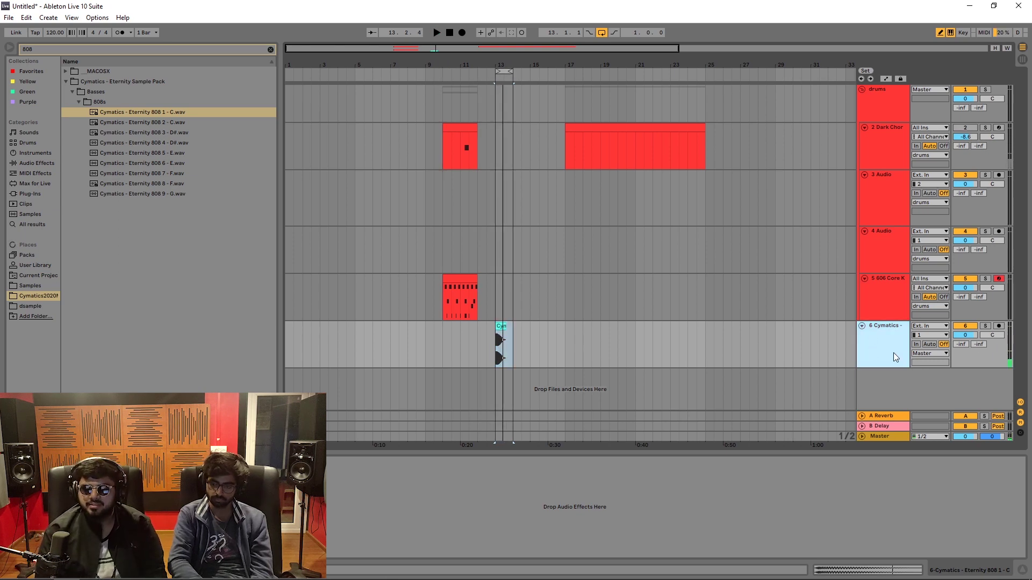
Move the Eternity 808 clip onto another new track below, starting just before bar 17
left_click_drag(500, 328, 582, 386)
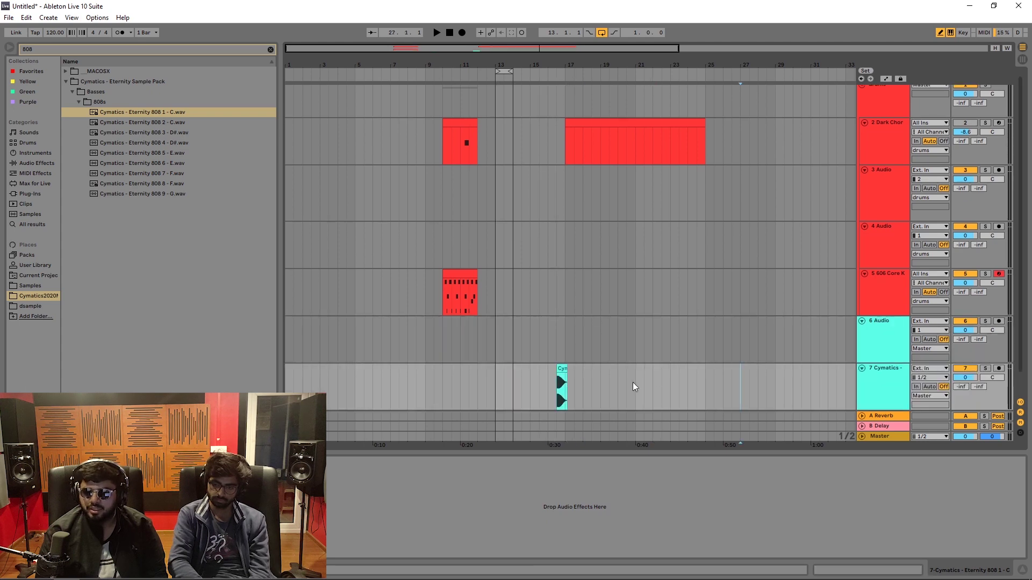
left_click(664, 349)
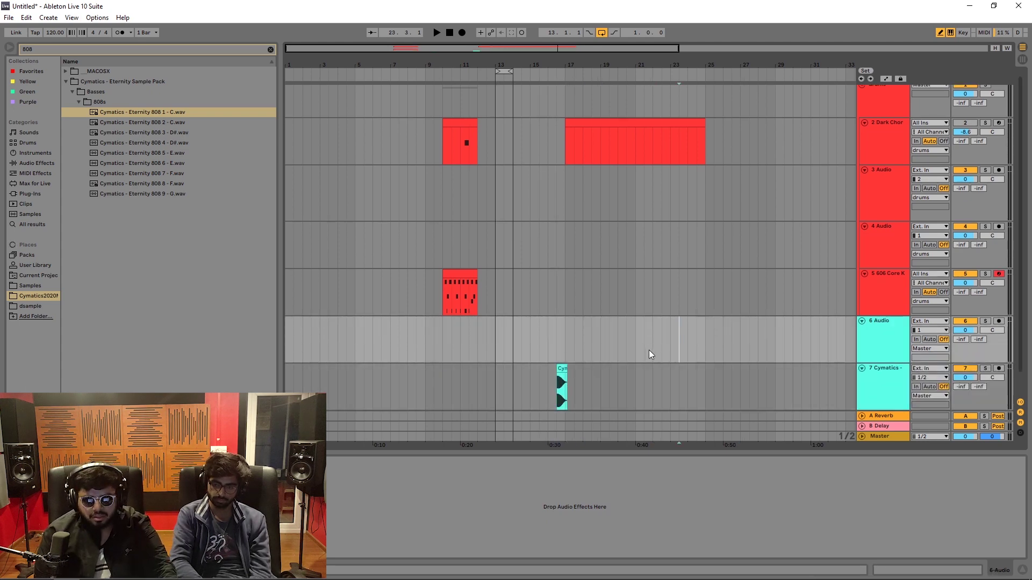
Undo moving the Eternity 808 clip to the lower track, including a repeated move attempt
key("ctrl+z")
left_click_drag(501, 327, 550, 376)
key("ctrl+z")
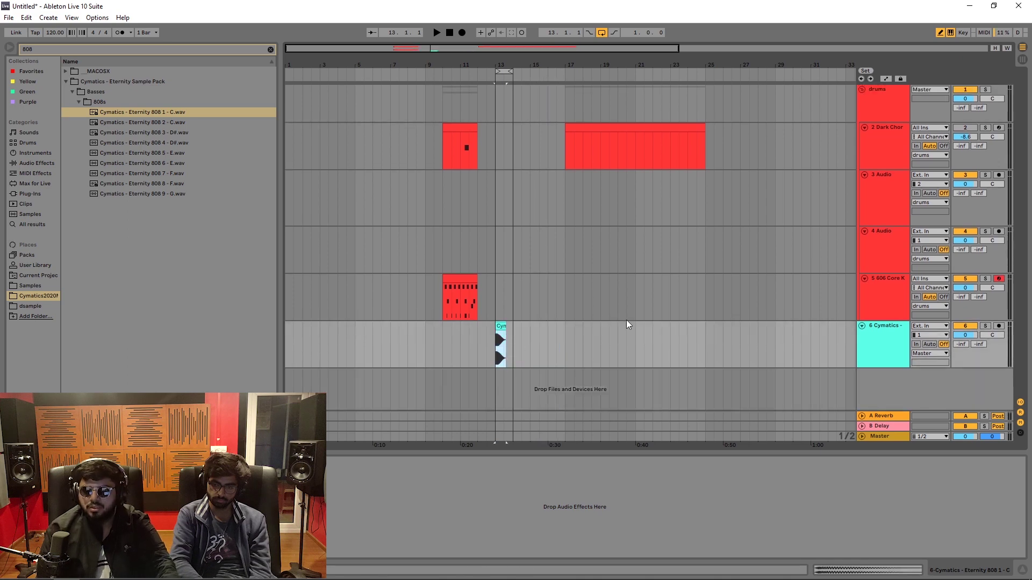
Select the 606 Core Kit track and the Eternity 808 track in turn to compare their device chains
left_click(627, 318)
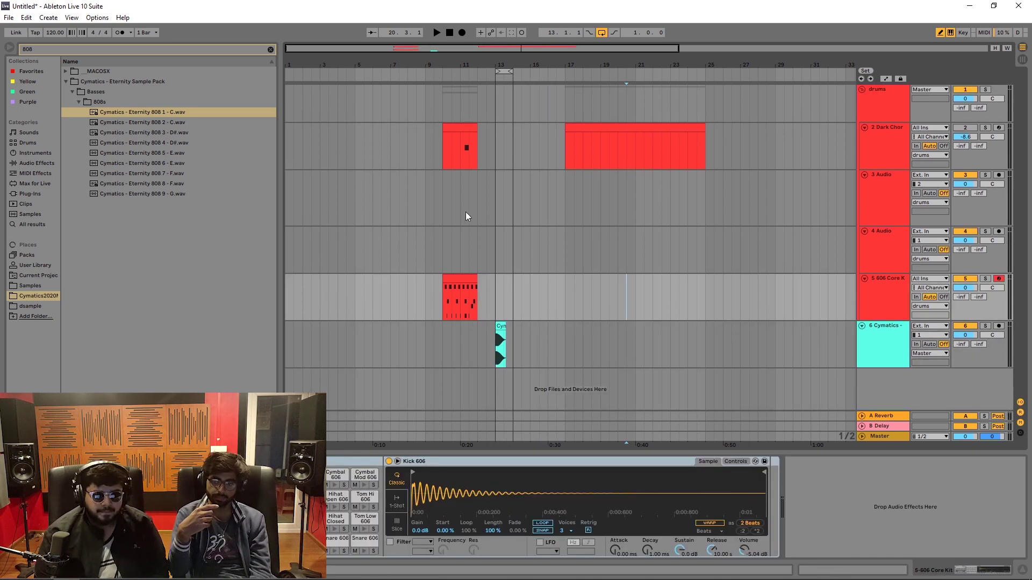
mouse_move(472, 281)
left_mouse_down()
mouse_move(645, 383)
mouse_move(588, 338)
mouse_move(622, 334)
mouse_move(466, 276)
left_mouse_up()
left_click(607, 302)
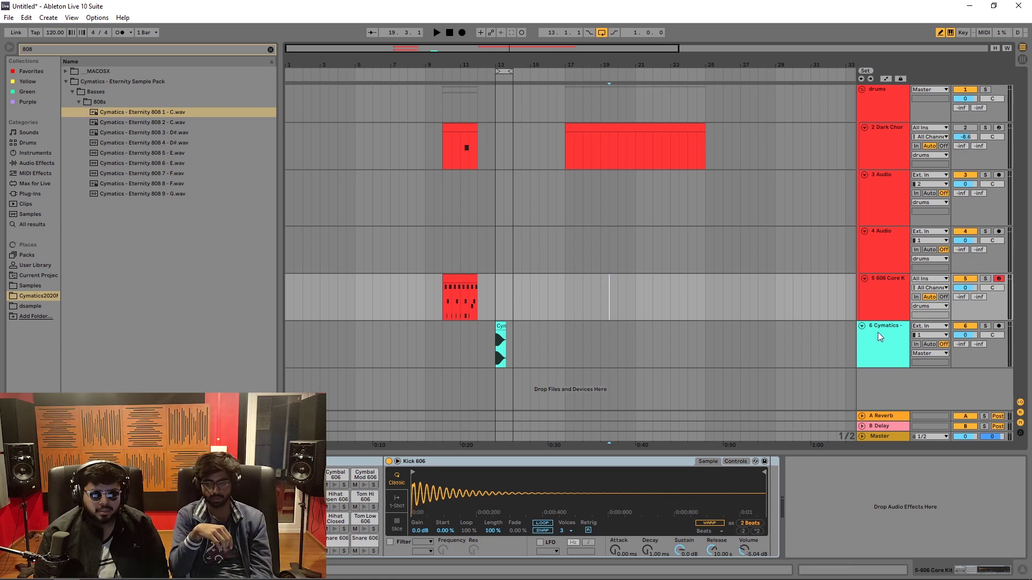
left_click(611, 348)
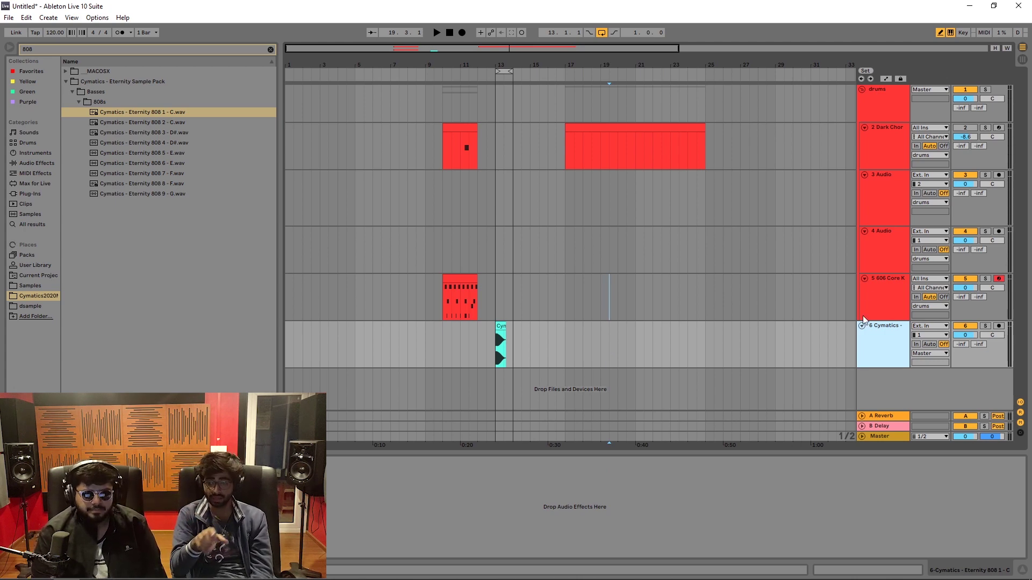
Clear the 808 search in the browser and list the available audio effects
left_click(271, 49)
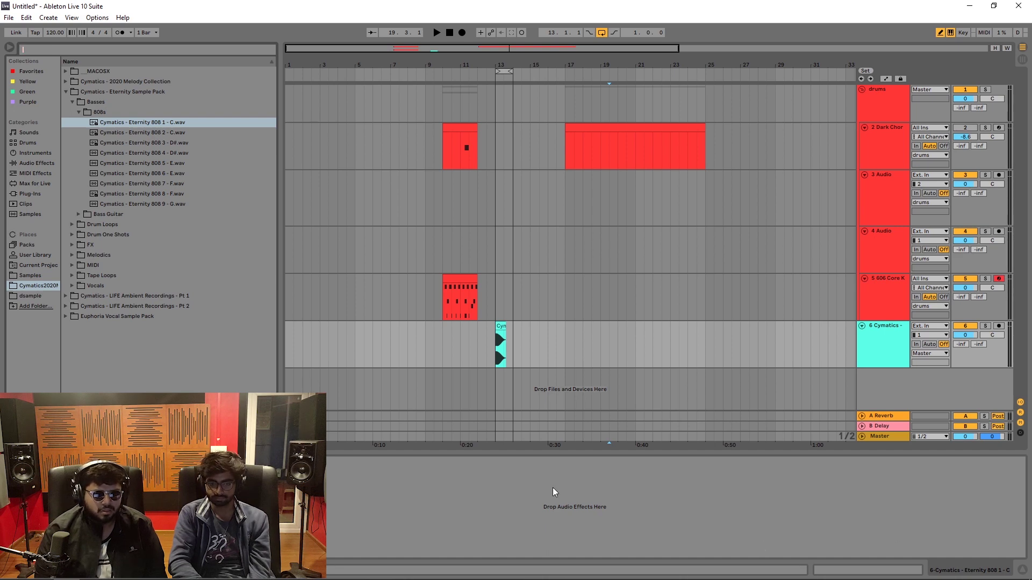
left_click(883, 346)
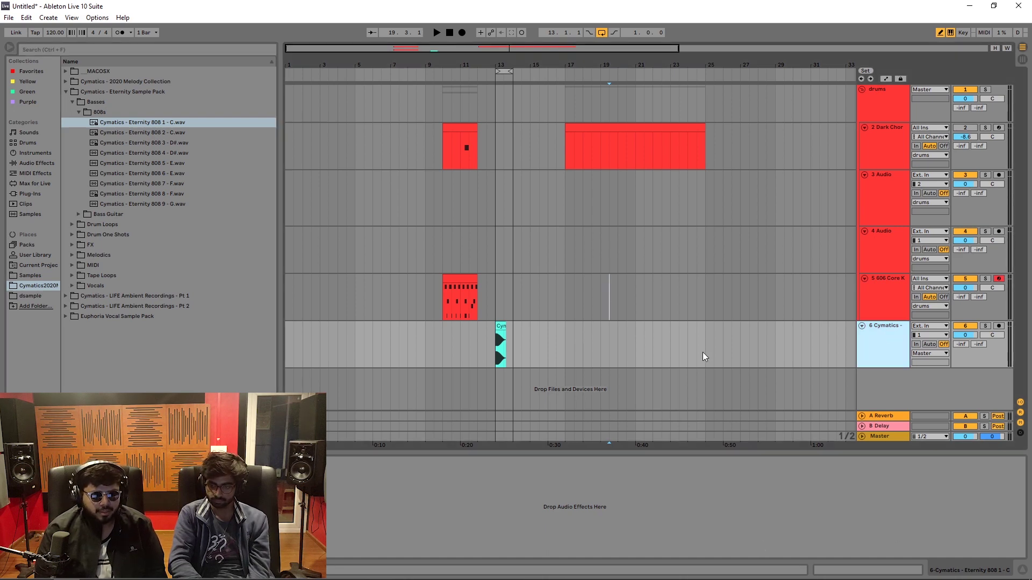
right_click(898, 338)
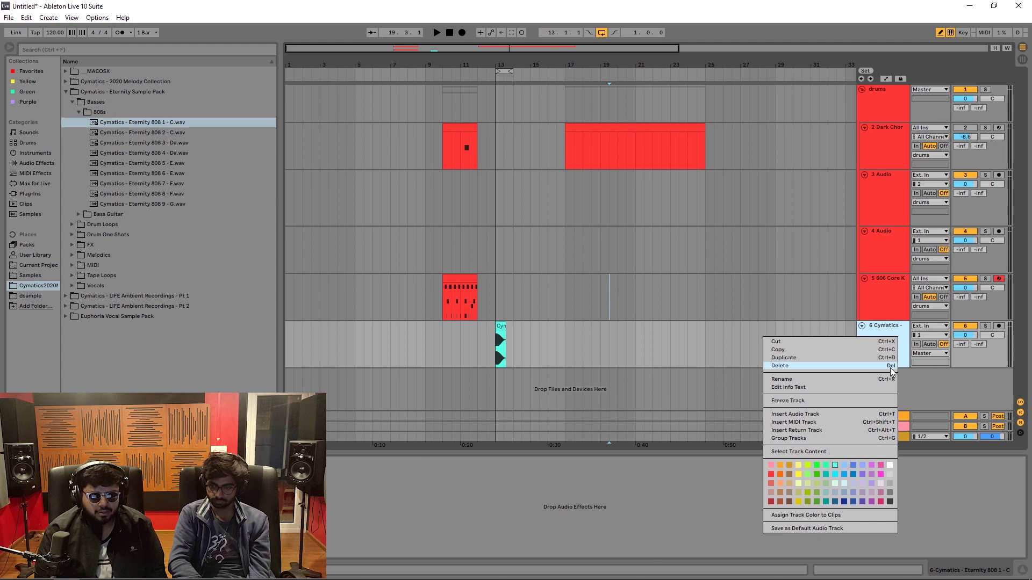
left_click(933, 381)
left_click(28, 164)
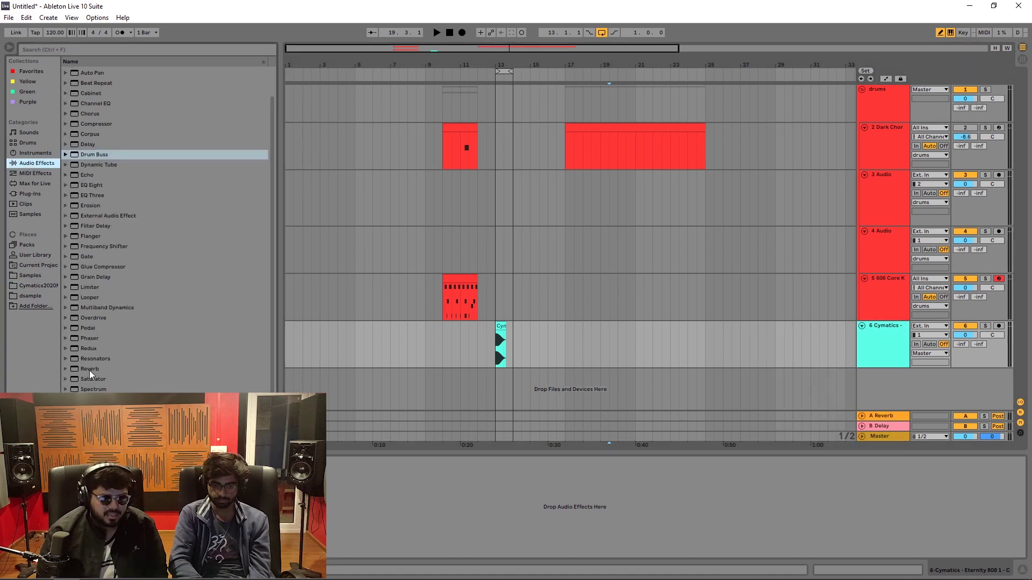
Add Reverb to the Eternity 808 track, then add a second Reverb and delete the extra copy
left_click_drag(90, 371, 531, 350)
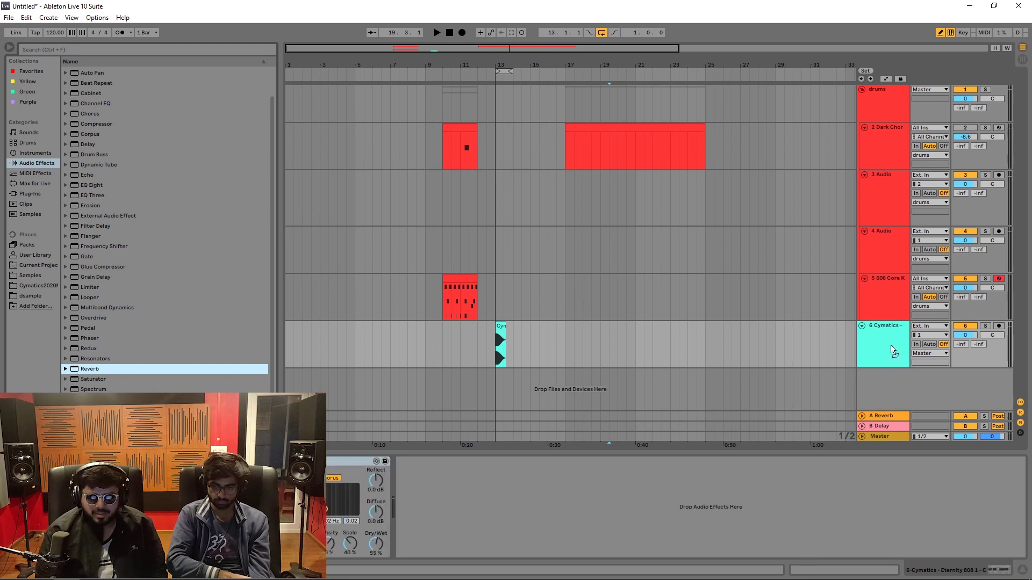
left_click_drag(869, 472, 869, 473)
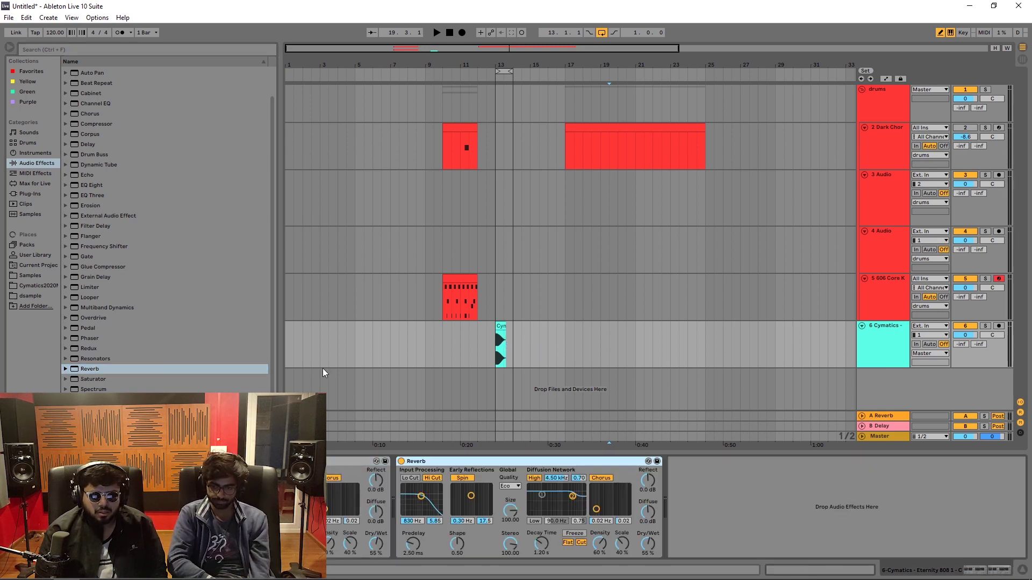
key("Delete")
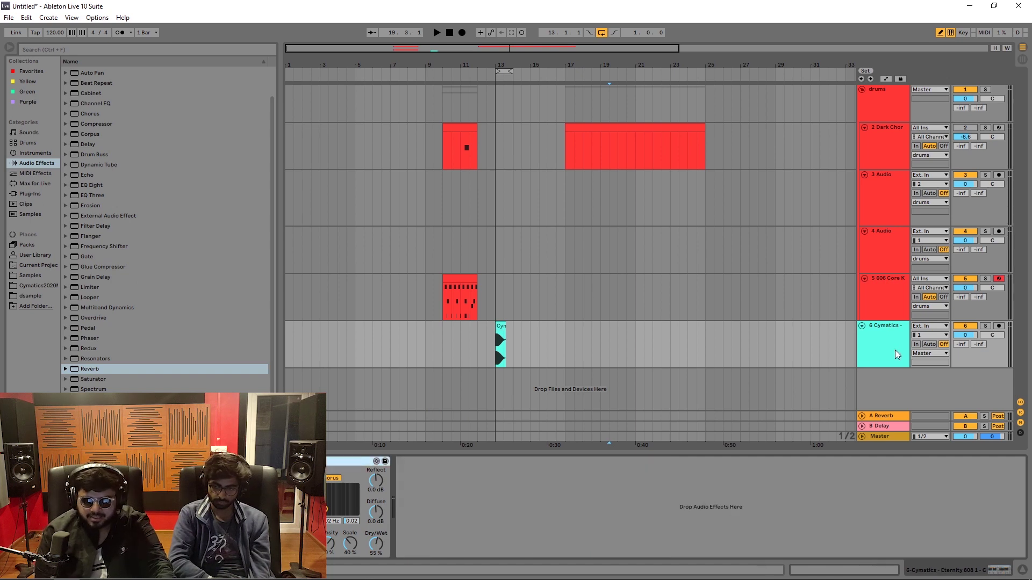
Alternate between the 606 Core Kit and Eternity 808 tracks and toggle the device view to examine each track's effects
left_click(887, 310)
left_click(879, 340)
left_click(884, 310)
left_click(888, 337)
left_click(890, 309)
left_click(892, 346)
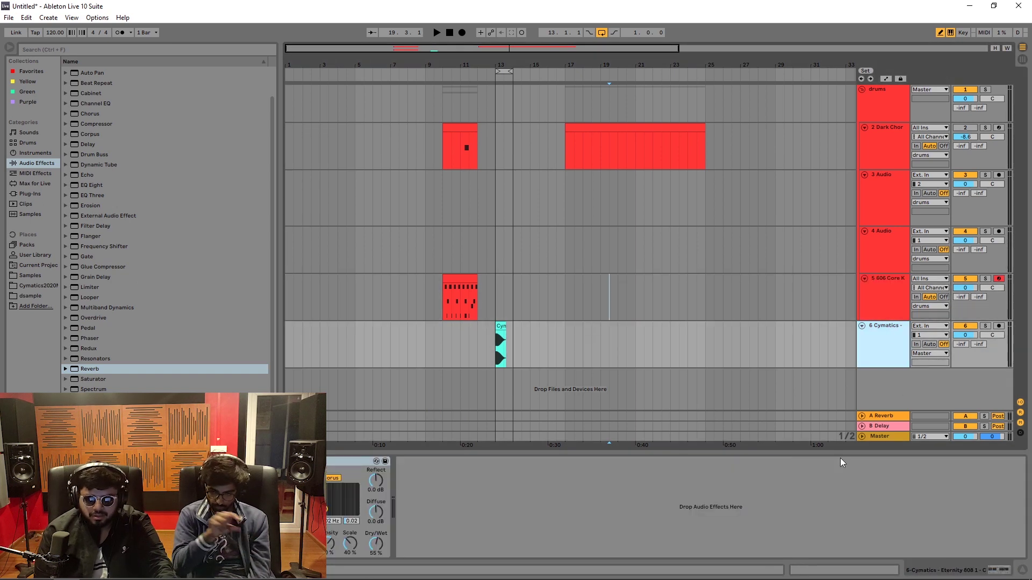
left_click(1022, 571)
left_click(1023, 571)
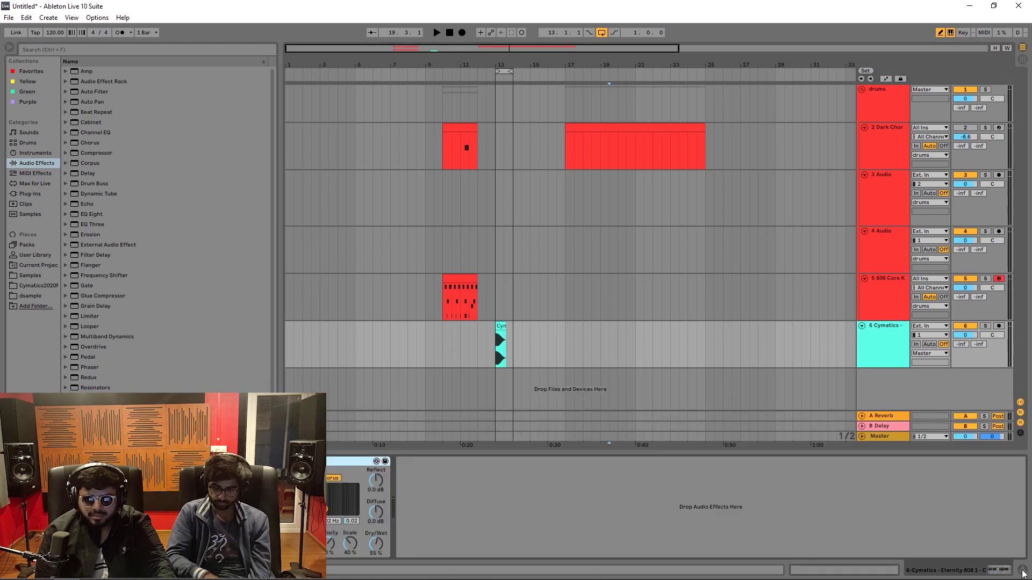
left_click(1022, 571)
left_click(1022, 571)
left_click(525, 516)
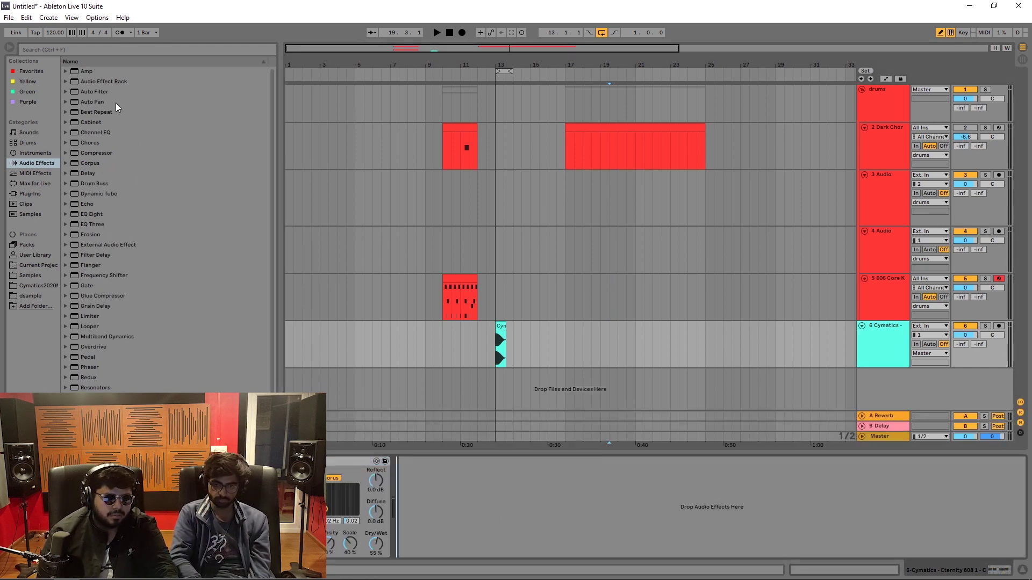
Add Channel EQ after the Reverb on the Eternity 808 track, duplicate it repeatedly, and start playback
left_click(91, 134)
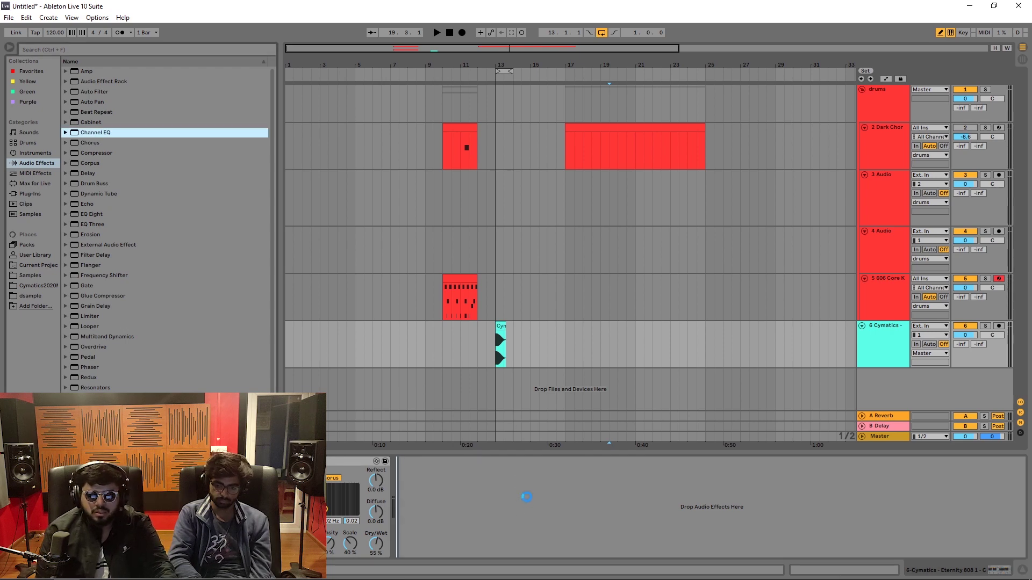
key("ctrl+d")
key("ctrl+d")
key("ctrl+d")
key("ctrl+d")
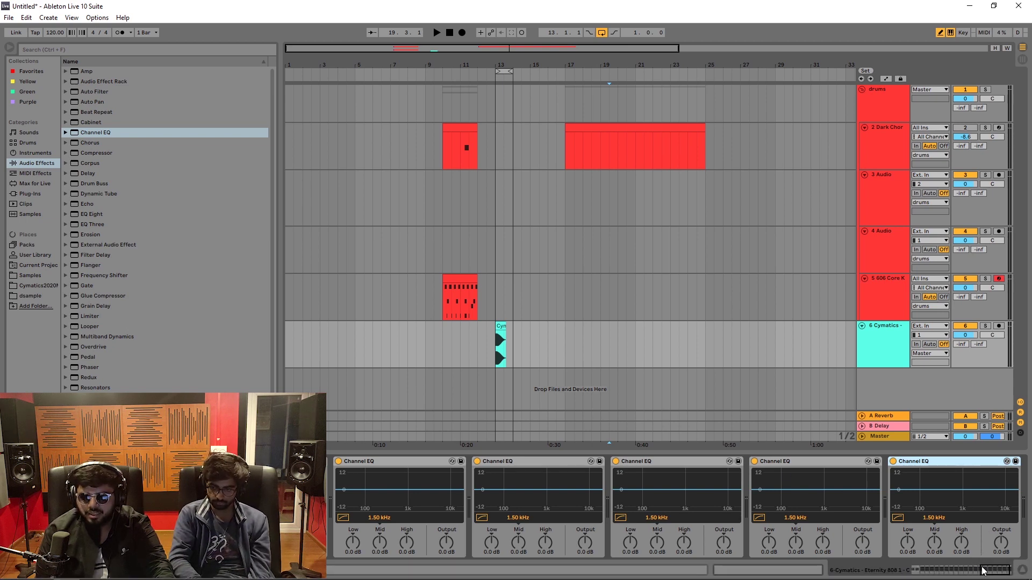
key("space")
left_click_drag(983, 570, 1022, 571)
Group all the Channel EQ devices into an Audio Effect Rack and deactivate its devices
left_click(422, 460)
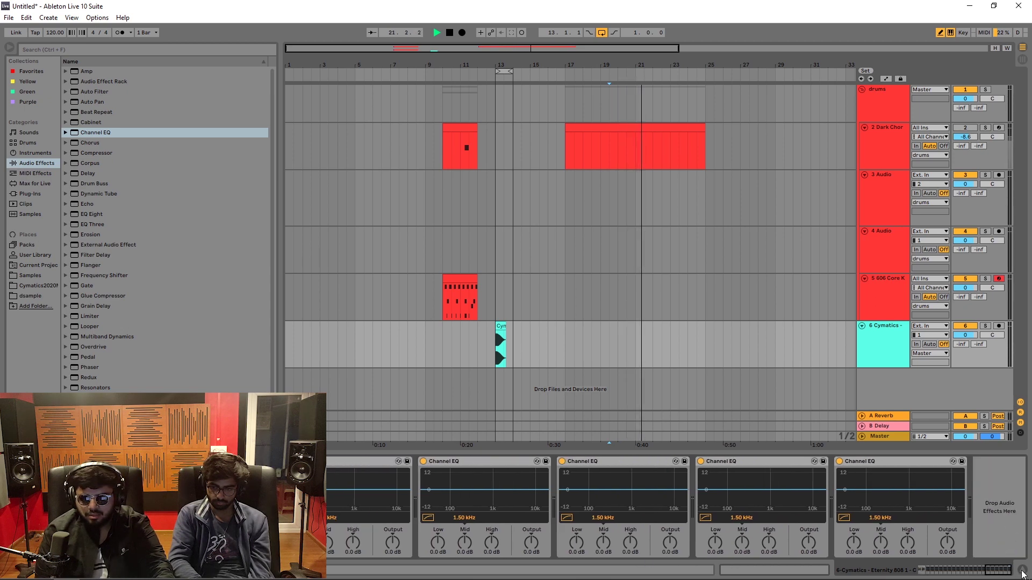
left_click(920, 463, "shift")
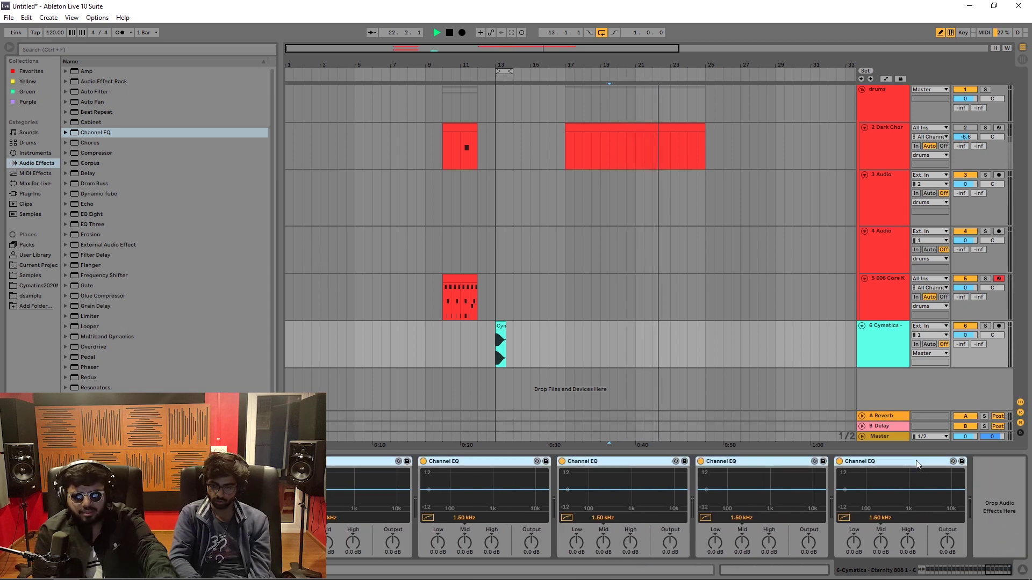
key("ctrl+g")
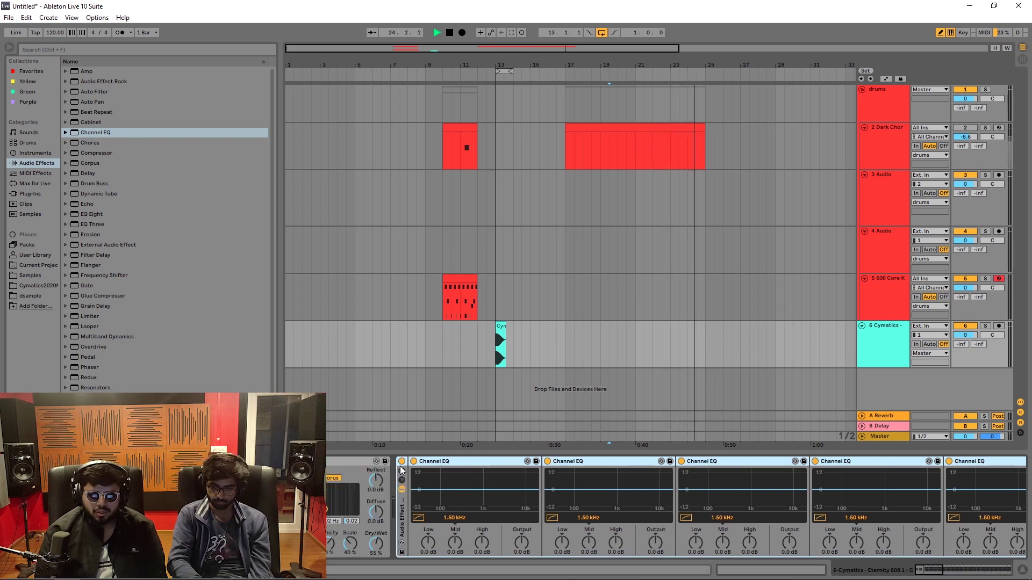
key("0")
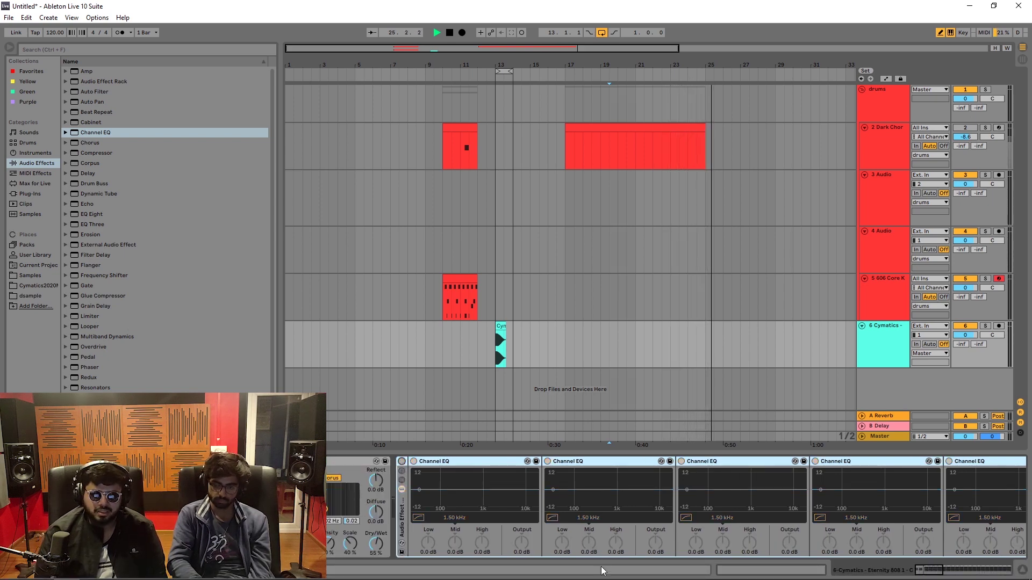
Delete the rack of Channel EQs from the Eternity 808 track and stop playback
right_click(456, 469)
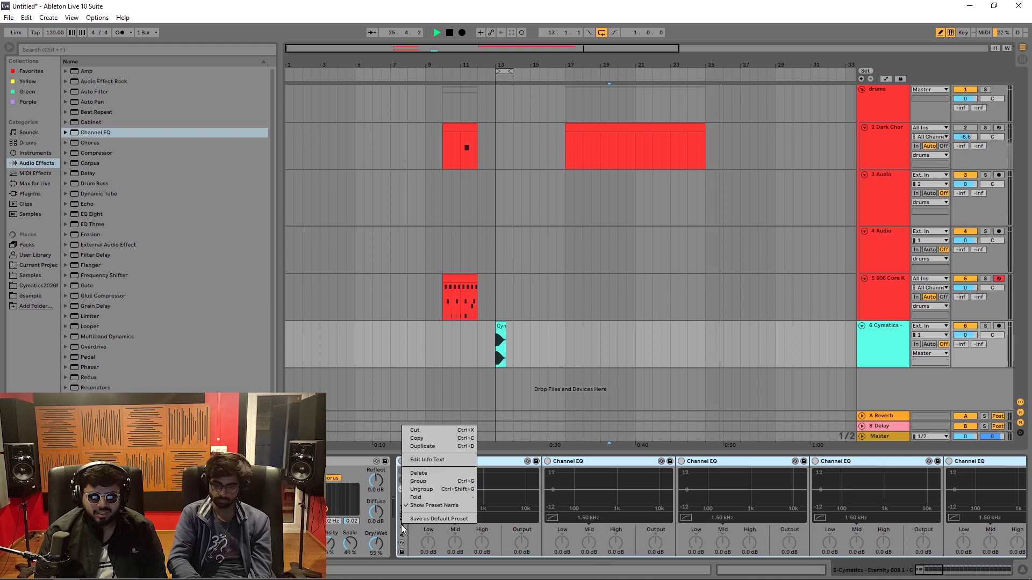
left_click(461, 473)
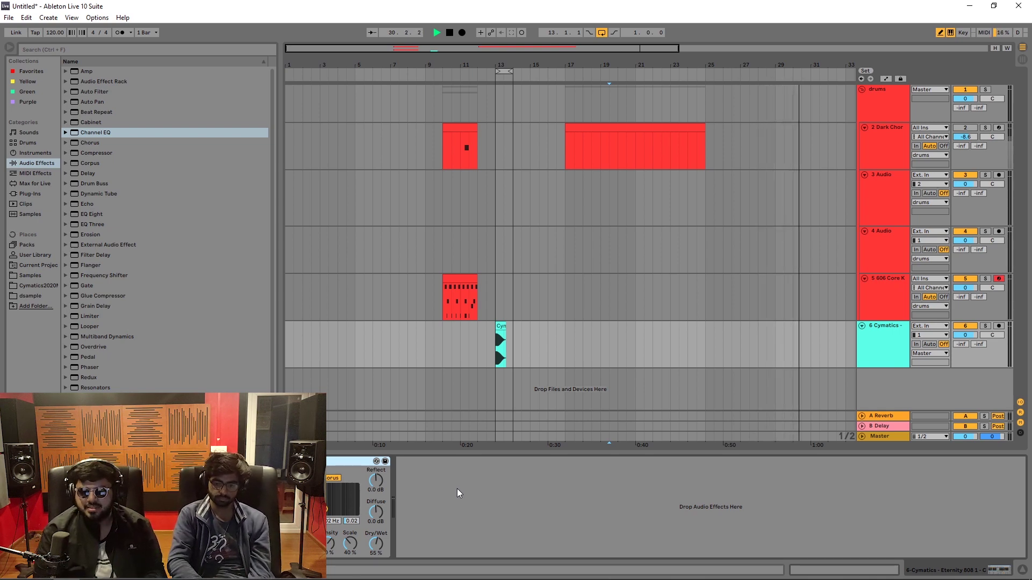
key("space")
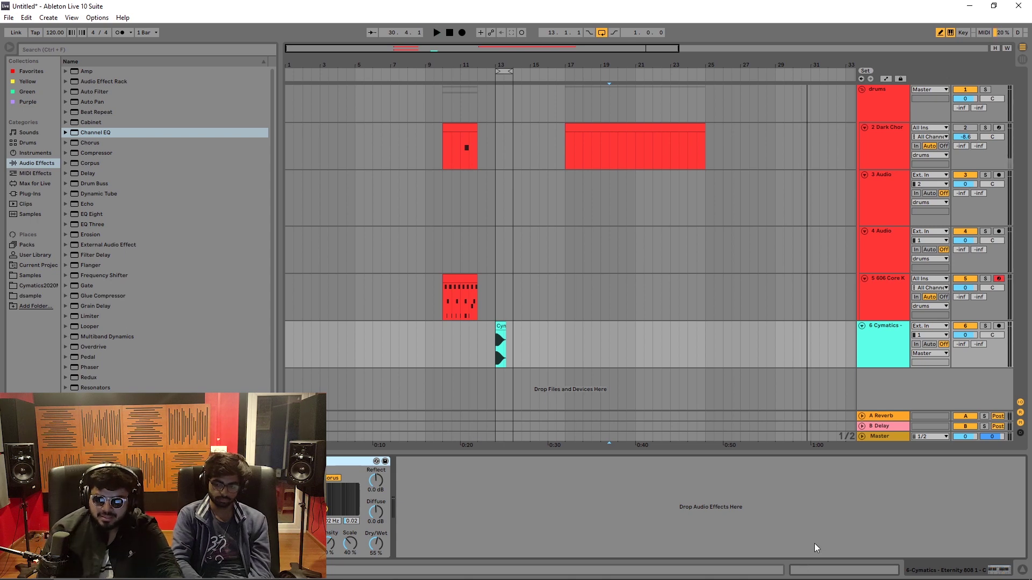
Switch to Session View, select the Eternity 808 track's clip slot in scene 3, and start playback
key("Tab")
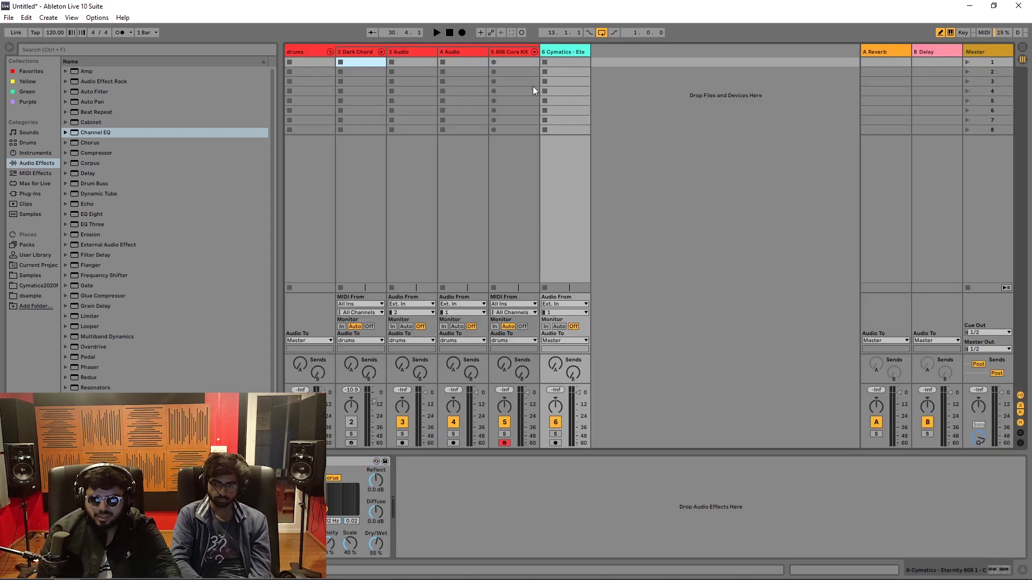
left_click(565, 82)
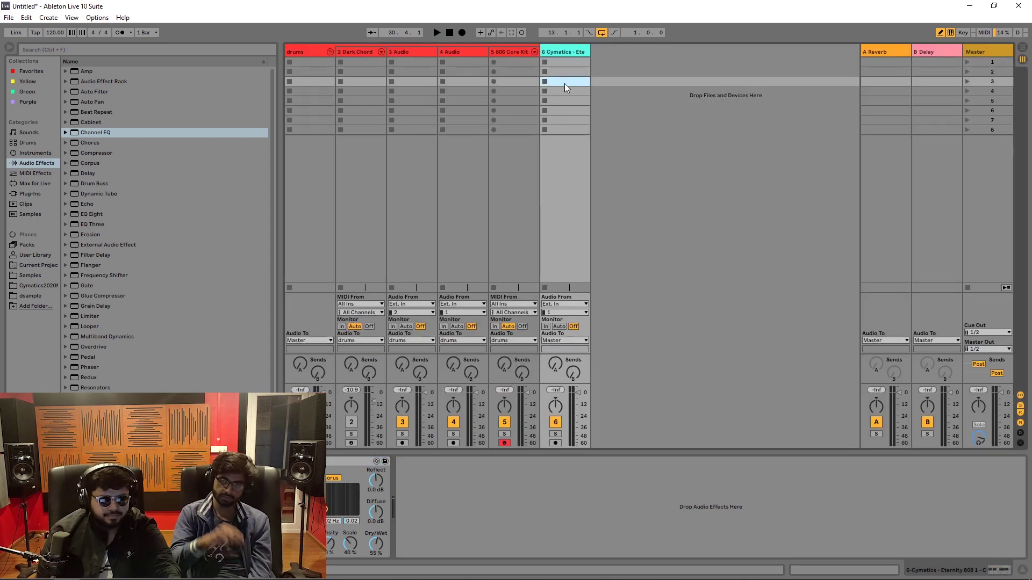
key("space")
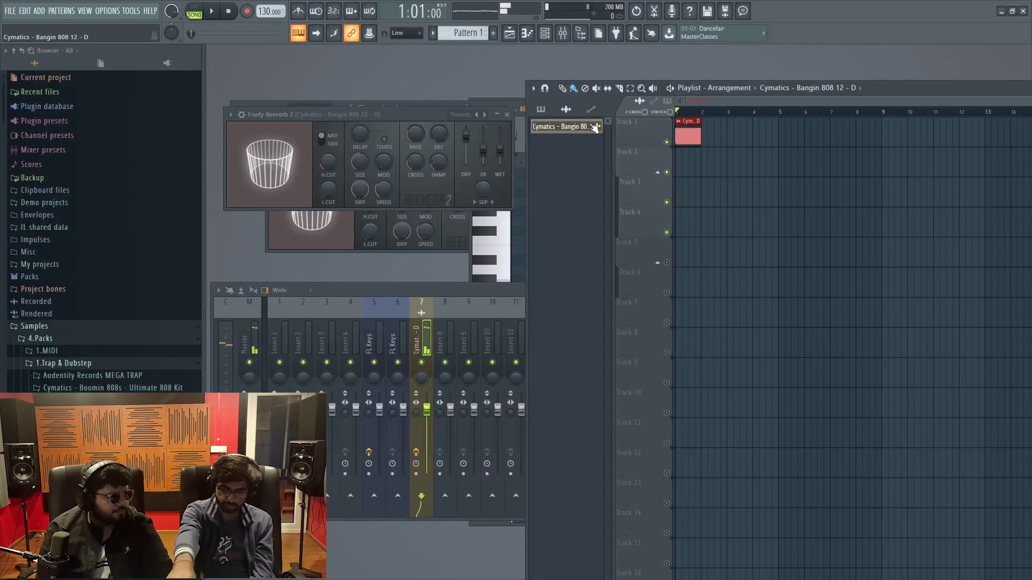
Switch to FL Studio and route the Cymatics - Bangin 808 12 - D mixer track to Inserts 8 and 10, then audition it
left_click(420, 498)
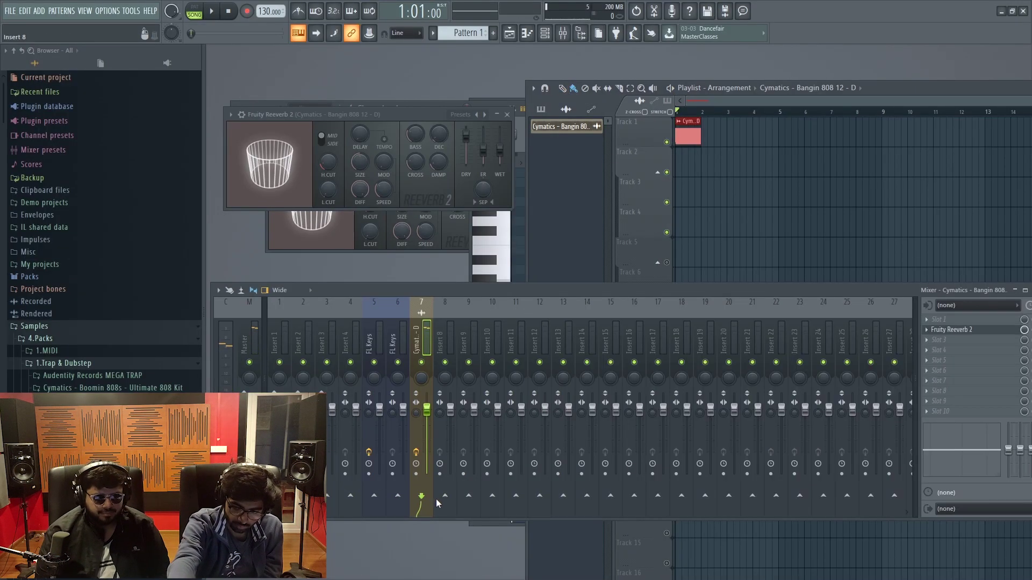
left_click(445, 496)
left_click(492, 496)
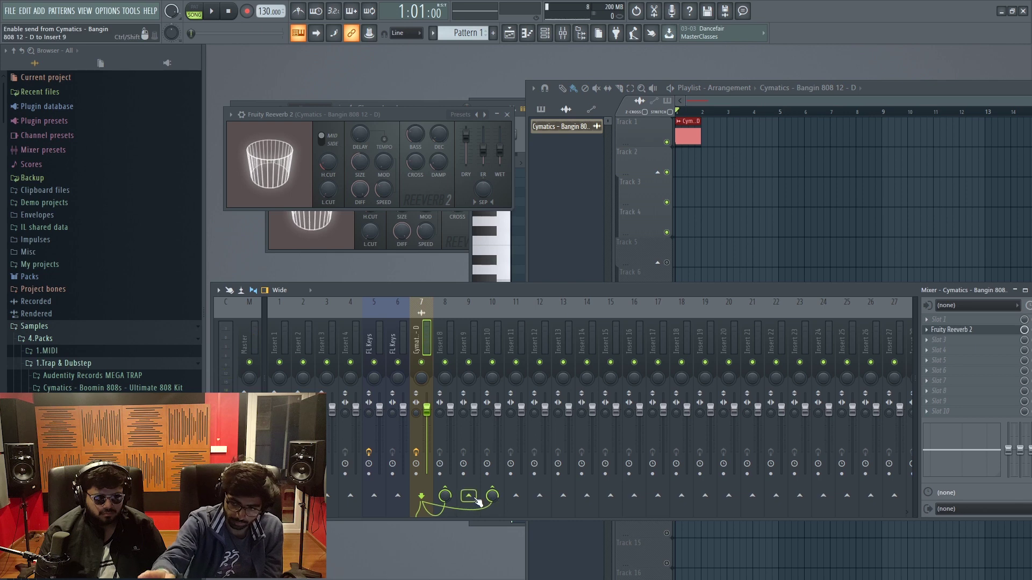
key("space")
key("space")
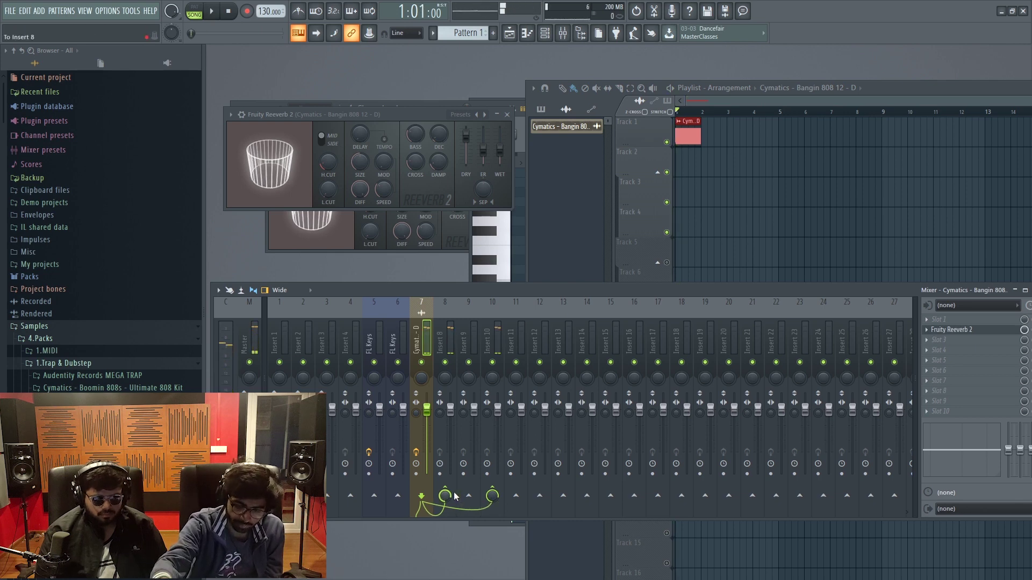
Remove the 808 mixer track's send to Insert 10 and switch back to Ableton Live
left_click(493, 496)
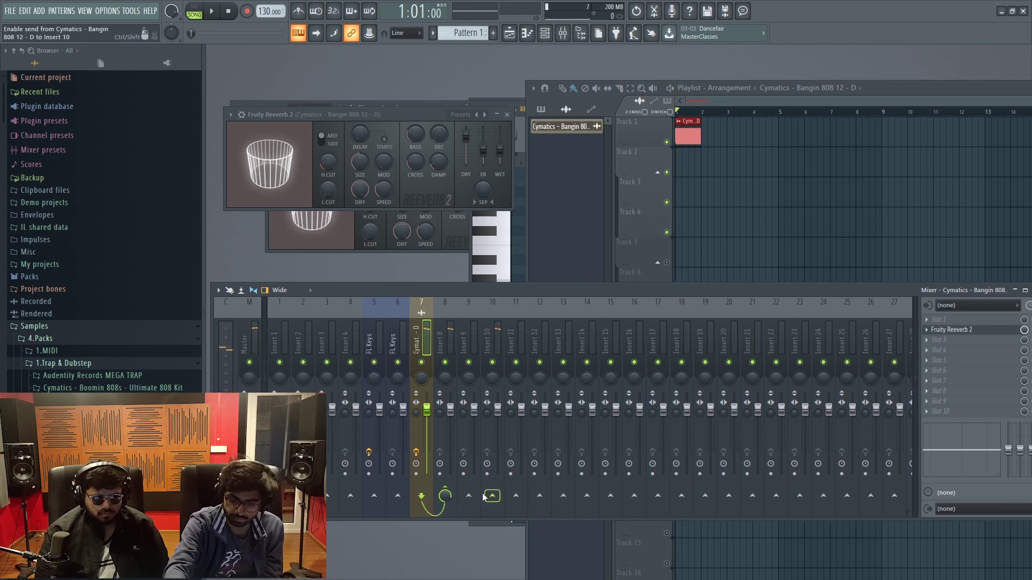
key("super")
key("alt+Tab")
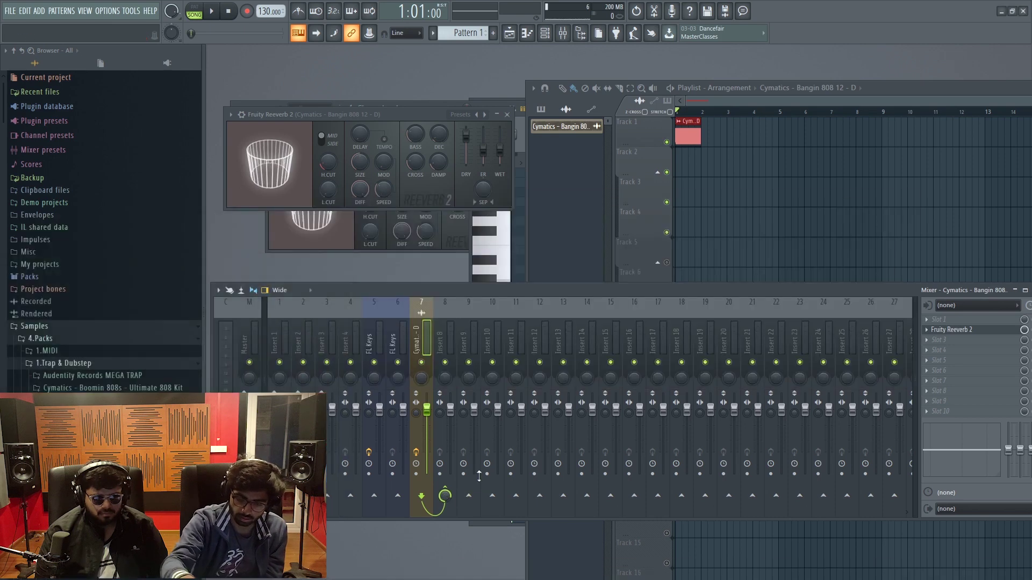
key("alt+Tab")
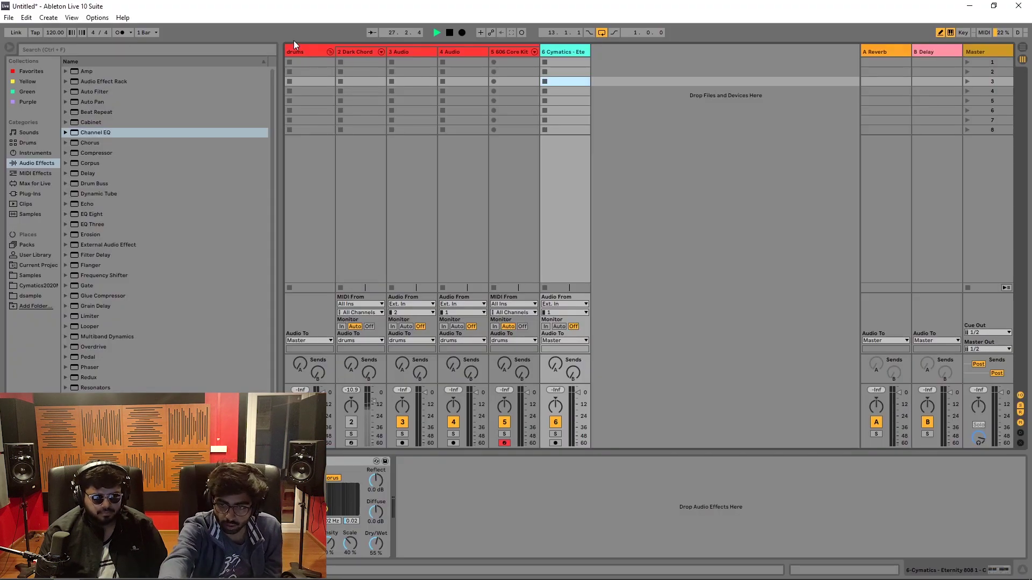
Reactivate the muted Dark Chord track in Session View and select its track header
left_click(306, 62)
left_click(373, 63)
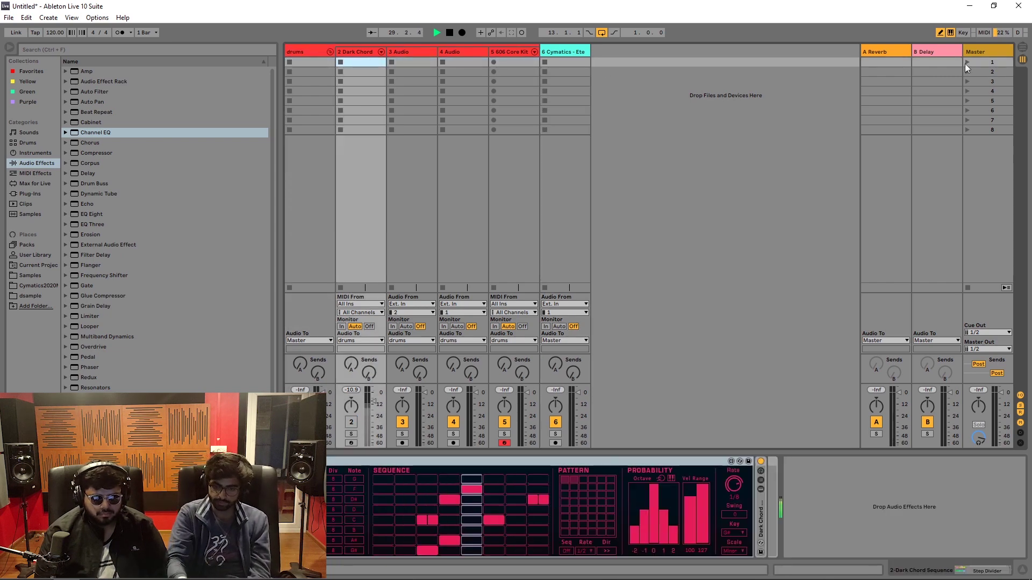
left_click(351, 422)
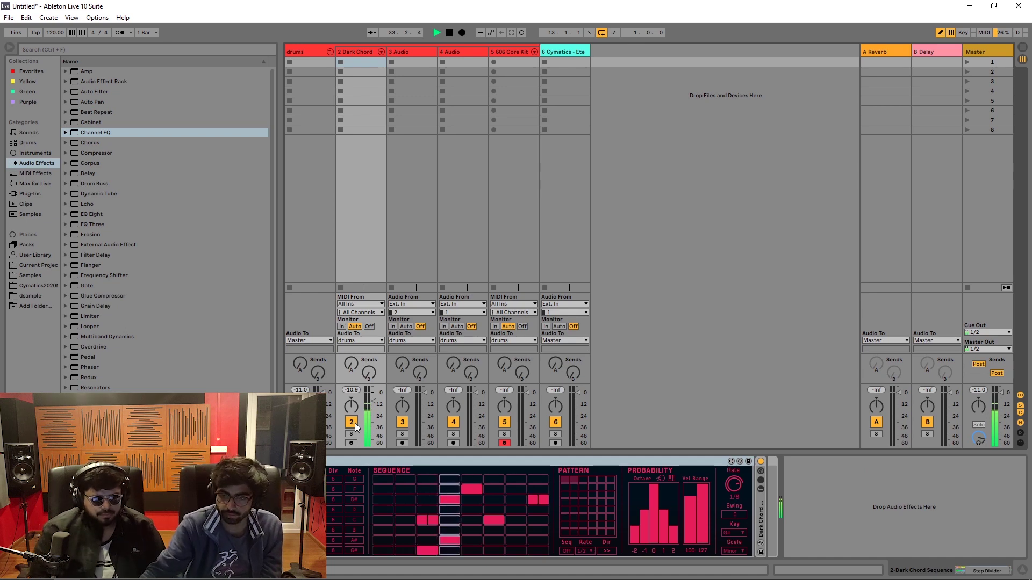
left_click(316, 52)
left_click(360, 51)
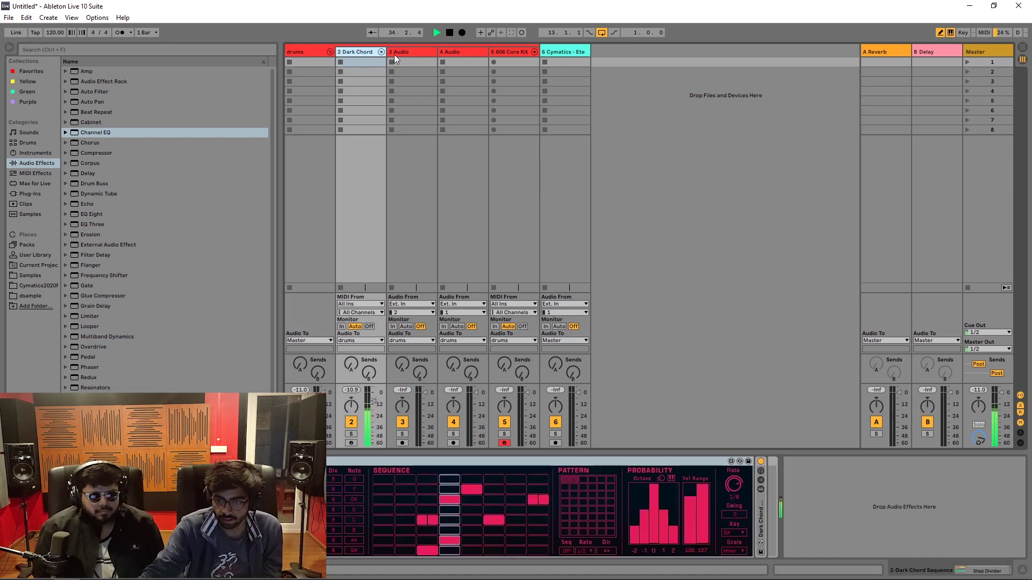
Select the tracks inside the drums group one by one, fold and unfold the group, and select its header
left_click(408, 53)
left_click(458, 53)
left_click(521, 54)
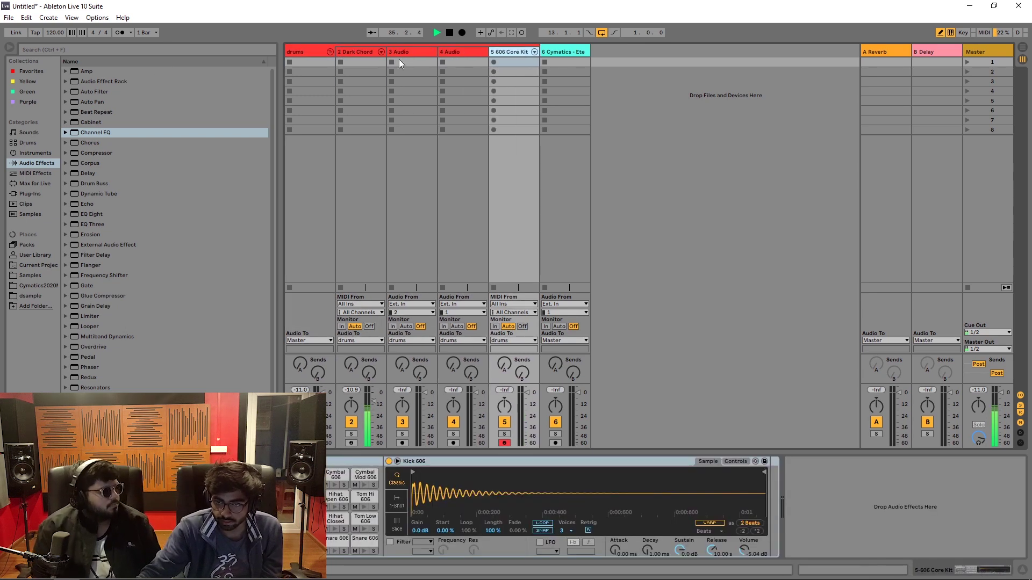
left_click(330, 52)
left_click(331, 52)
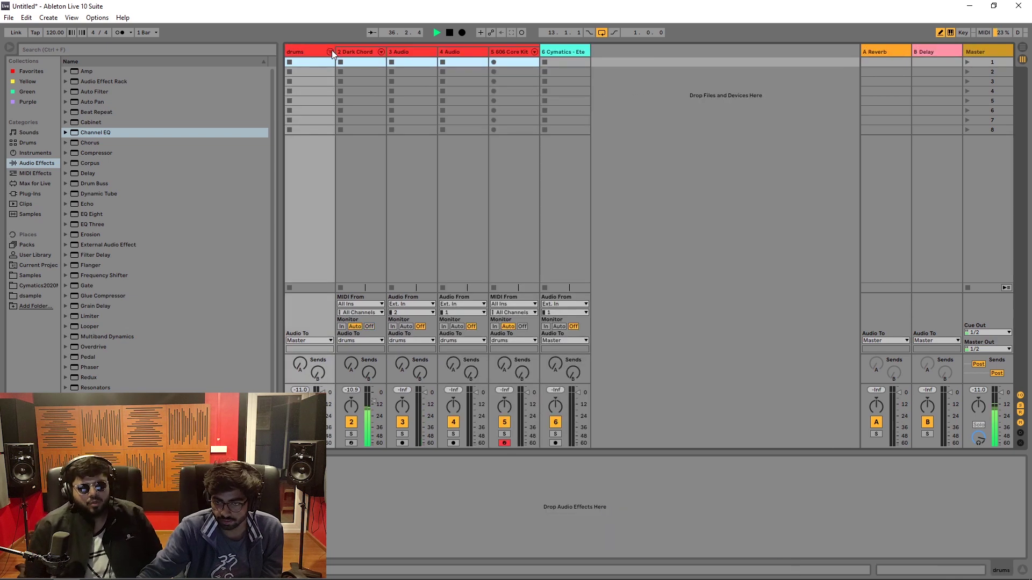
left_click(318, 51)
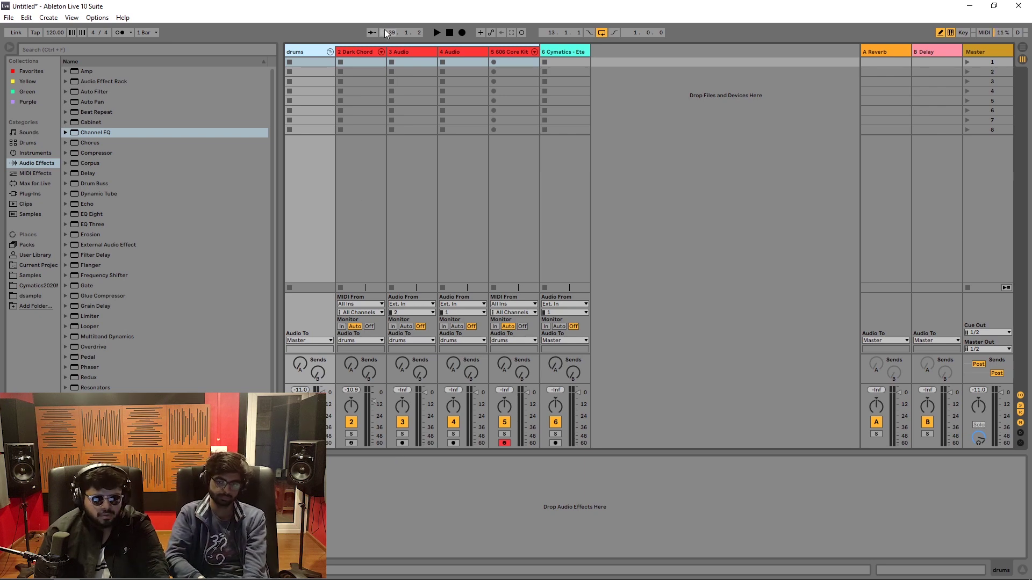
Delete the Cymatics Eternity 808 track and switch to Arrangement View
right_click(567, 50)
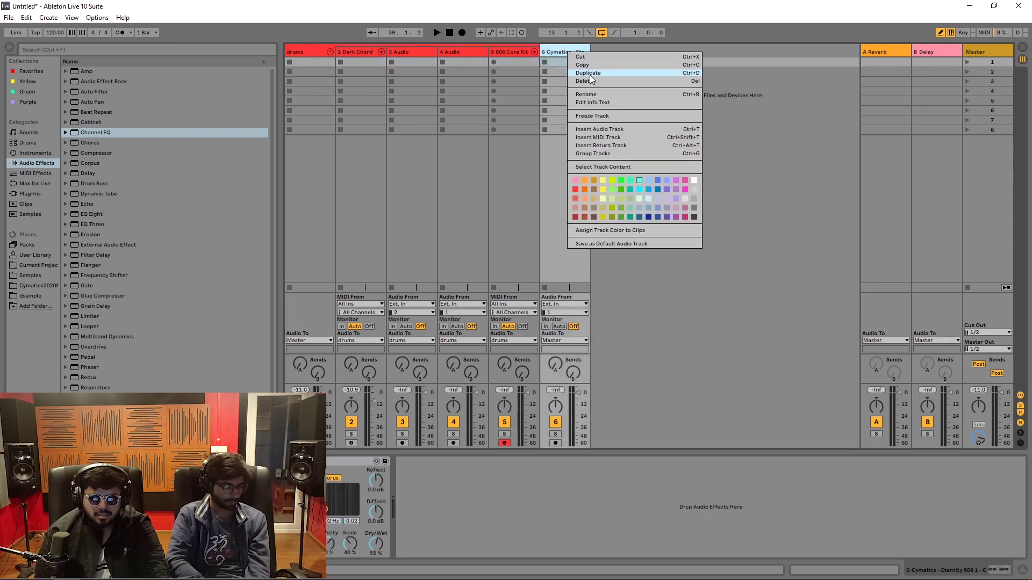
left_click(524, 75)
key("Delete")
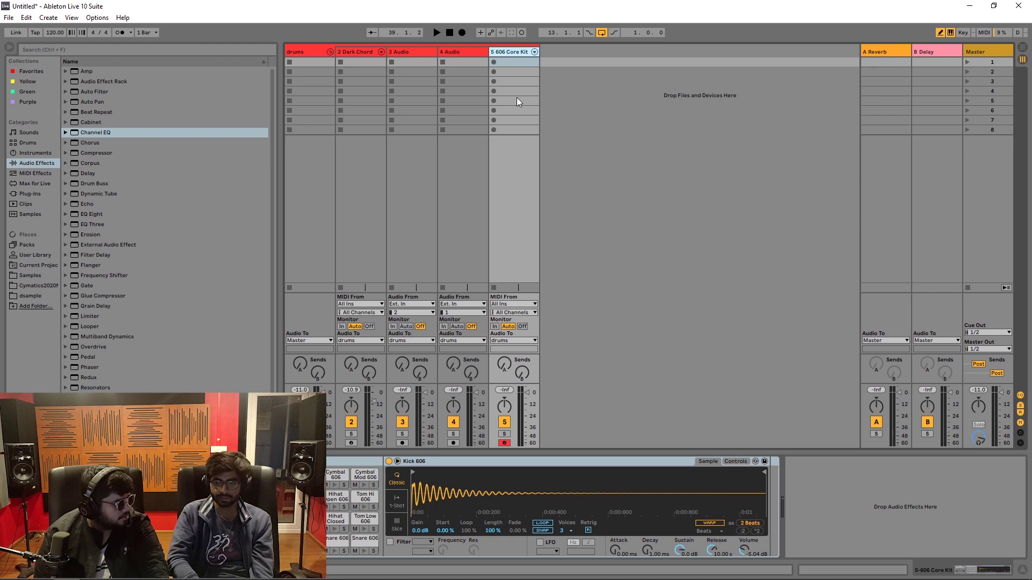
left_click(1022, 50)
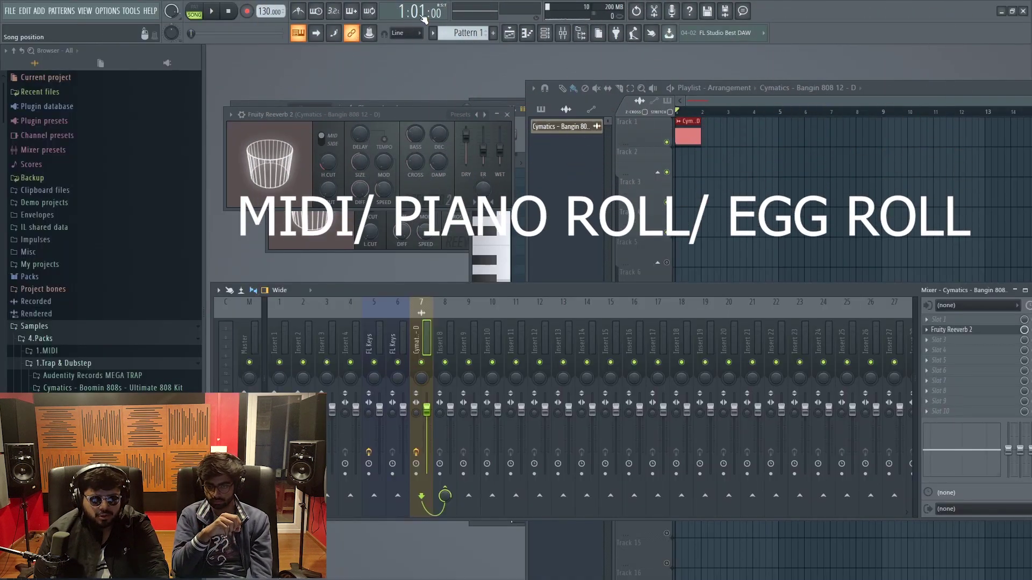
In FL Studio, show the channel rack and open the piano roll of the Cymatics - Bangin 808 12 - D channel
left_click(533, 33)
left_click(545, 33)
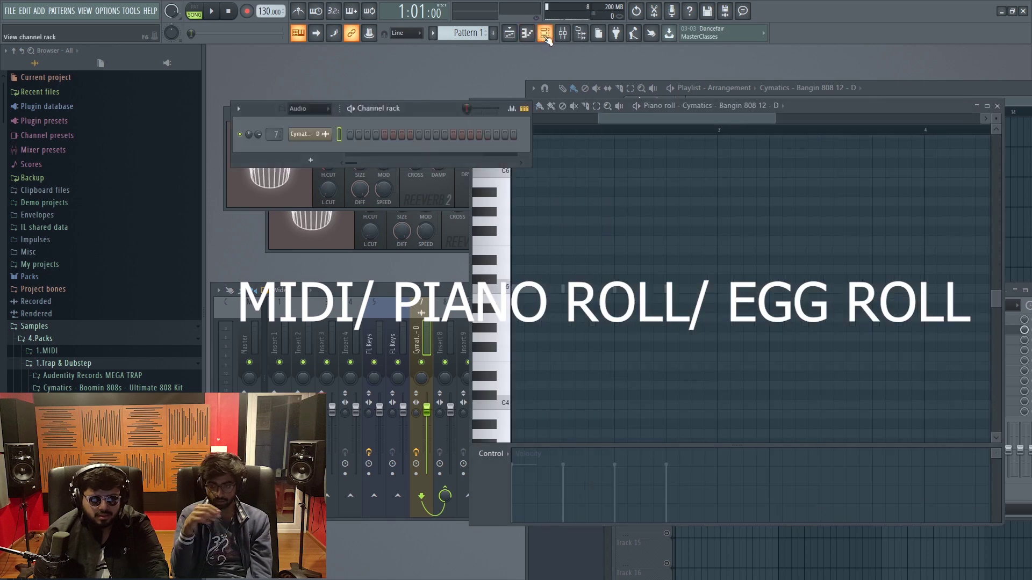
right_click(313, 136)
left_click(360, 135)
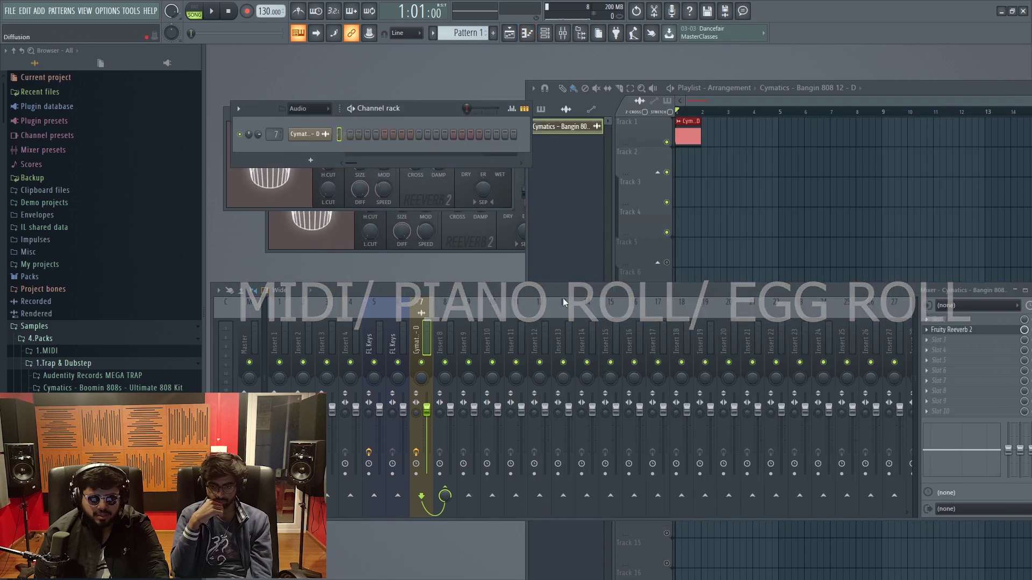
right_click(317, 135)
left_click(362, 136)
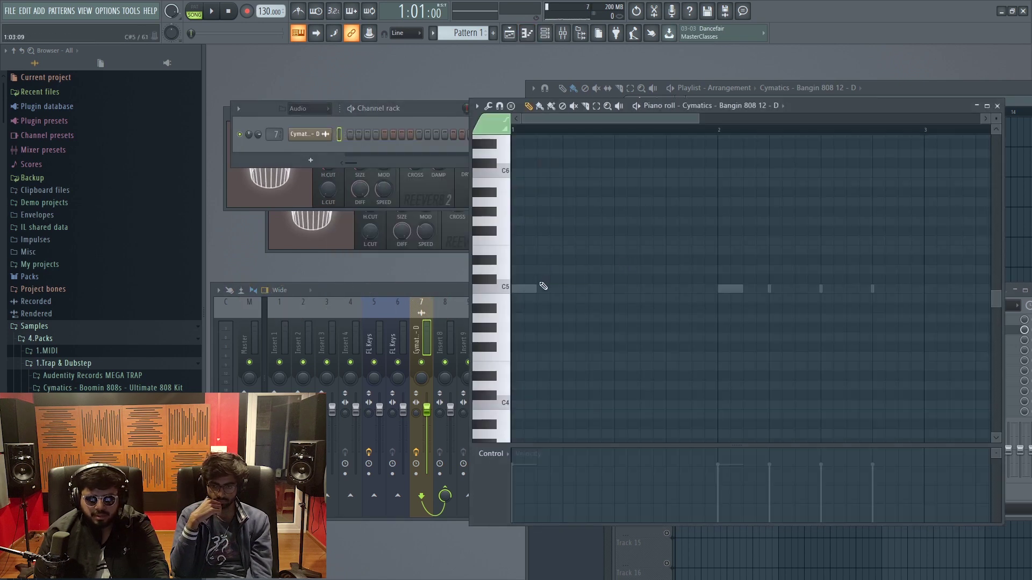
Draw a short melody between B4 and D#5 across bars 1 and 2 of the 808's piano roll
left_click(554, 288)
left_click(644, 279)
left_click(667, 269)
left_click(748, 260)
left_click(824, 299)
left_click(823, 306)
left_click_drag(823, 306, 847, 268)
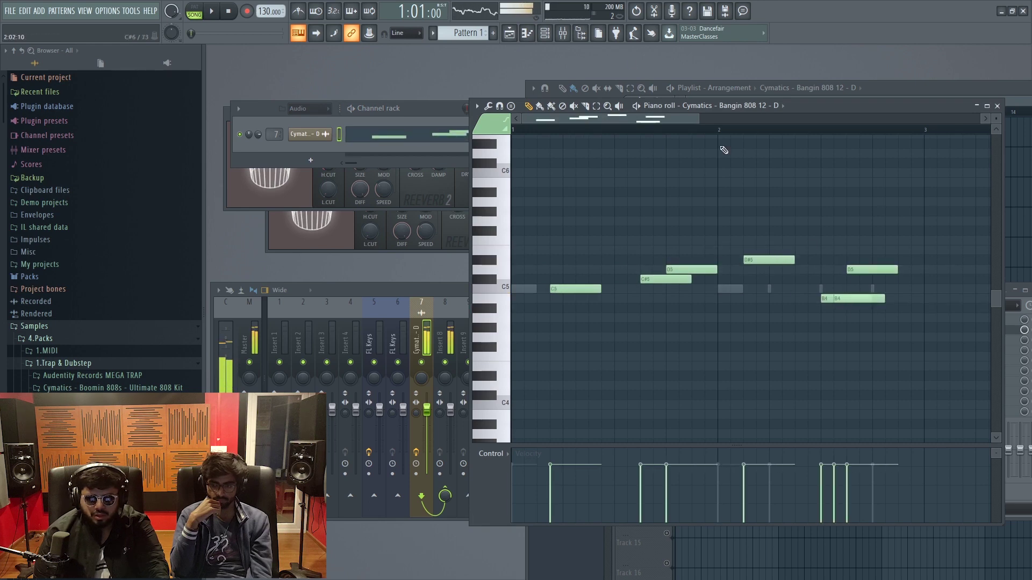
Show the playlist and place two copies of the Cymatics 808 audio clip on Tracks 3 and 2
key("F5")
left_click(746, 192)
left_click(837, 165)
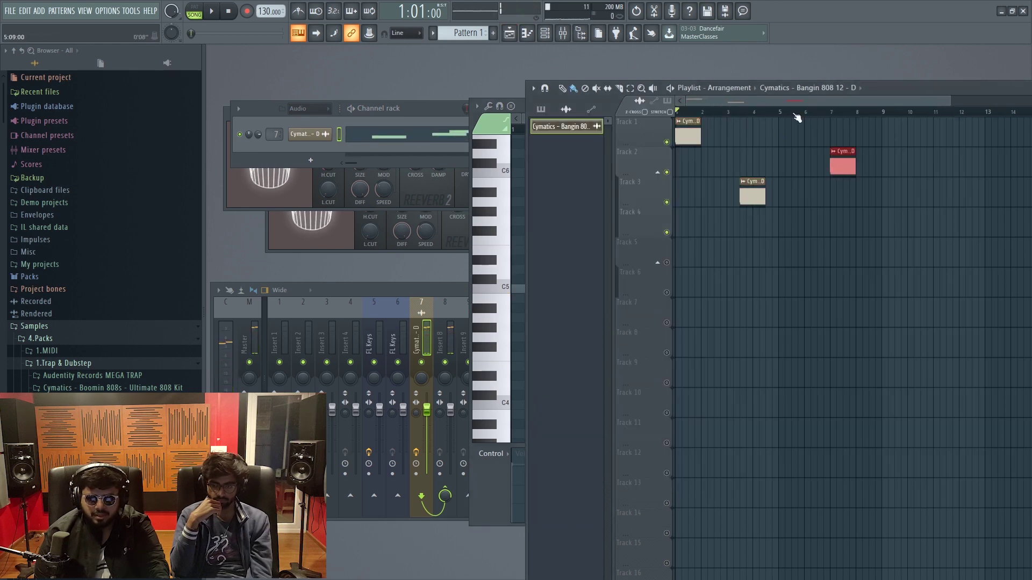
Choose Pattern 1 as the playlist source and place copies of it on Tracks 1, 3, 4, 5 and 6
left_click(809, 88)
left_click(793, 146)
left_click(916, 132)
left_click(930, 189)
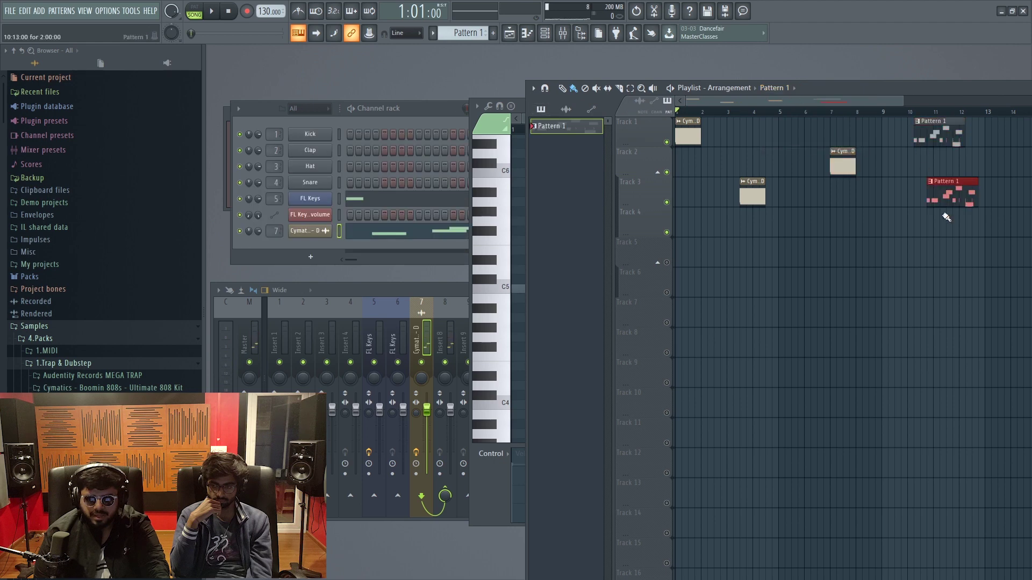
left_click(950, 221)
left_click(905, 250)
left_click(808, 282)
Delete all the placed Pattern 1 clips and the 808 clips on Tracks 2 and 3, keeping the Track 1 audio clip
right_click(817, 291)
right_click(925, 256)
right_click(967, 225)
right_click(959, 195)
right_click(946, 129)
right_click(841, 164)
right_click(743, 199)
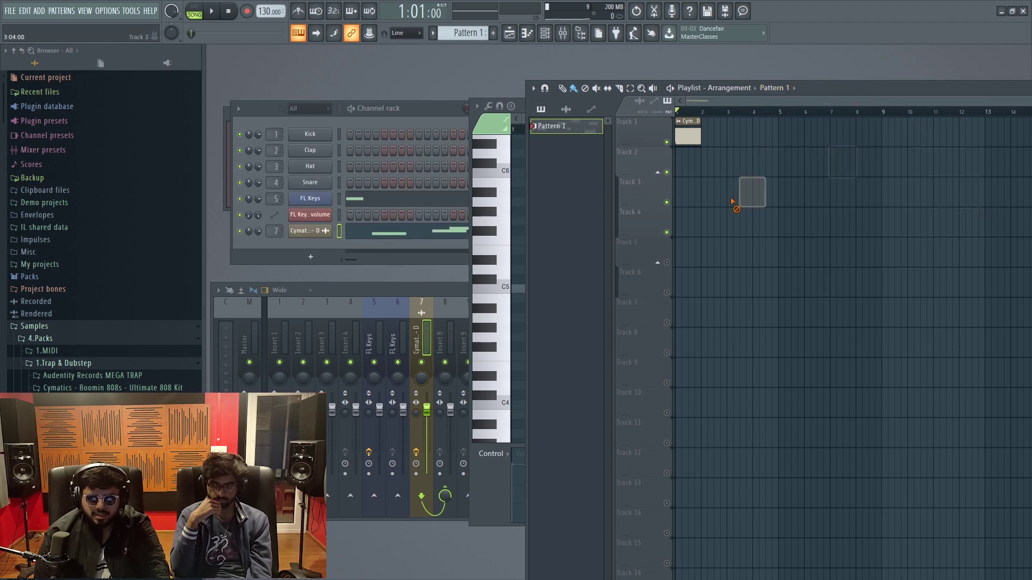
Switch to Ableton Live, select bars 13 to 17 on the 3 Audio track and check the editing commands available there
key("super")
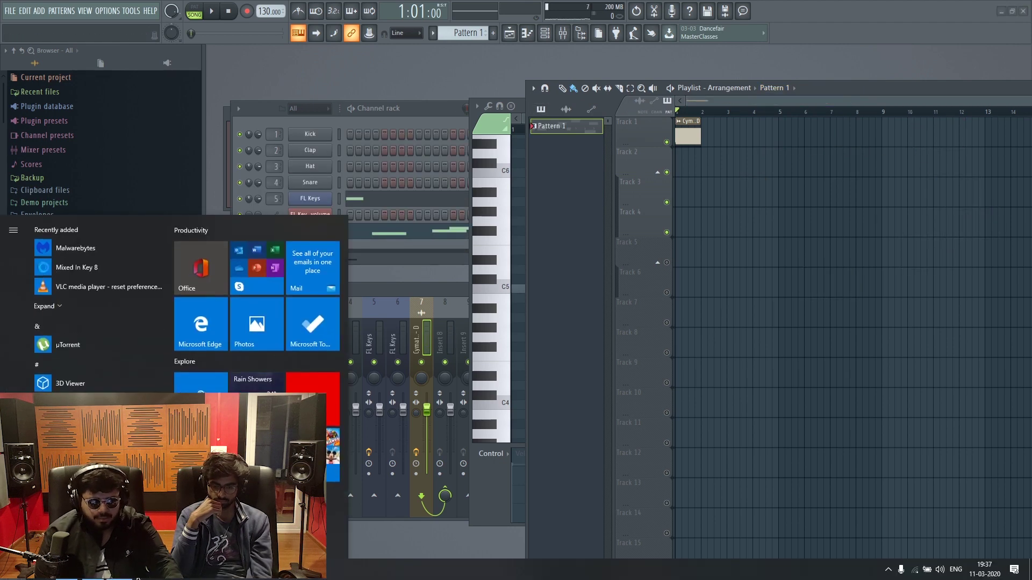
key("alt+Tab")
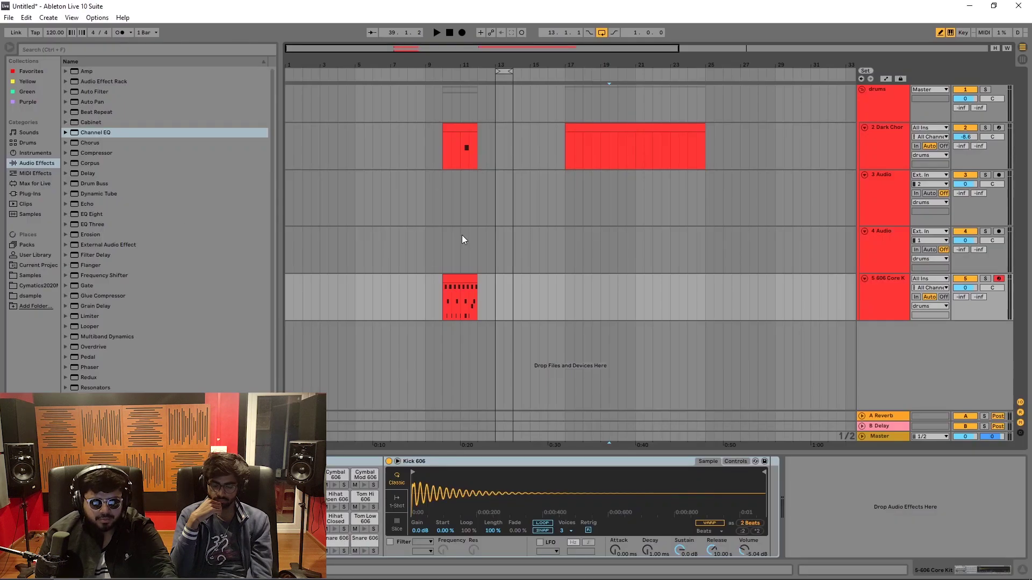
left_click_drag(514, 210, 565, 211)
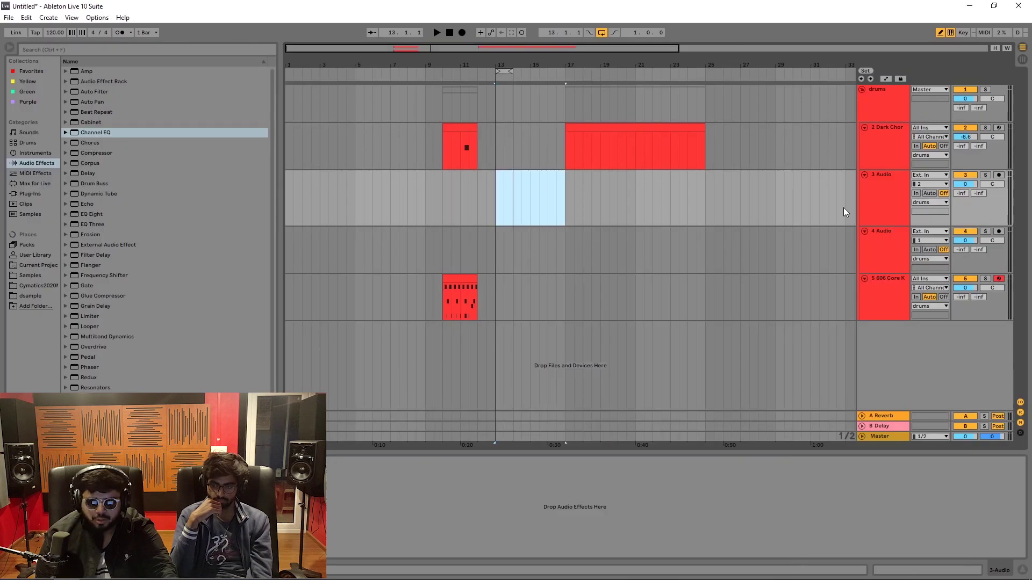
right_click(553, 195)
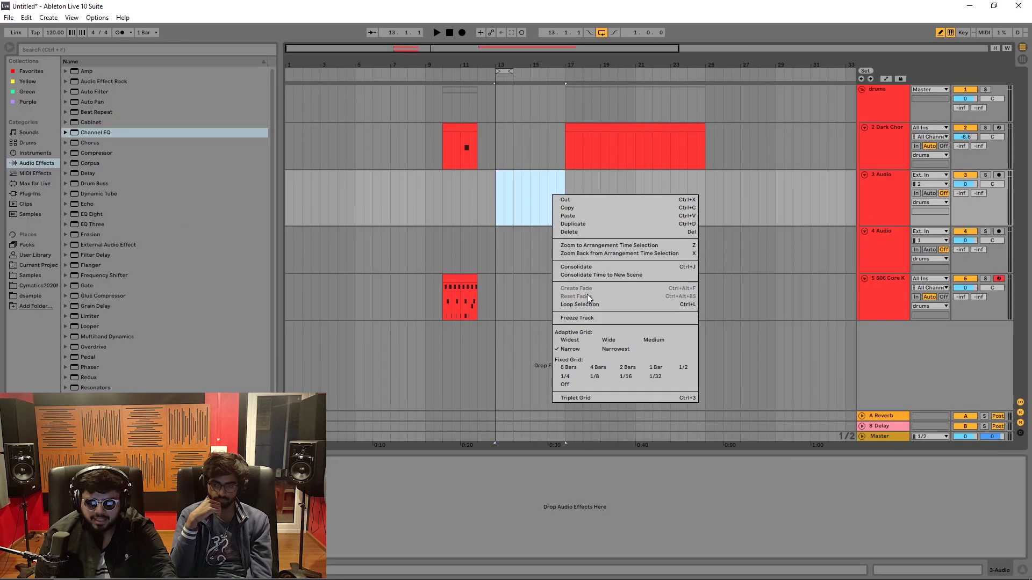
key("Escape")
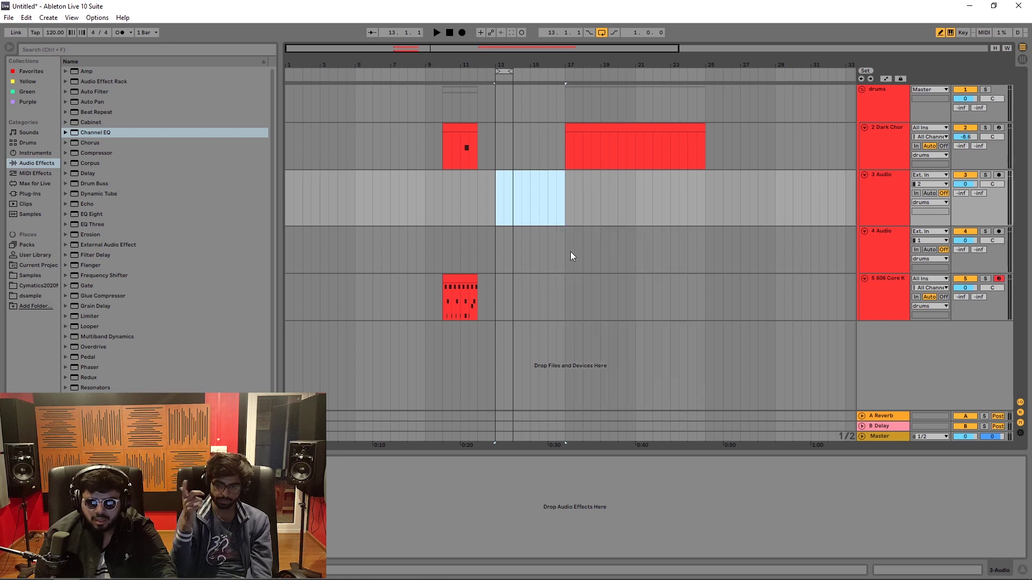
Insert a new MIDI track and a new audio track below the drums group
left_click(891, 138)
left_click(884, 295)
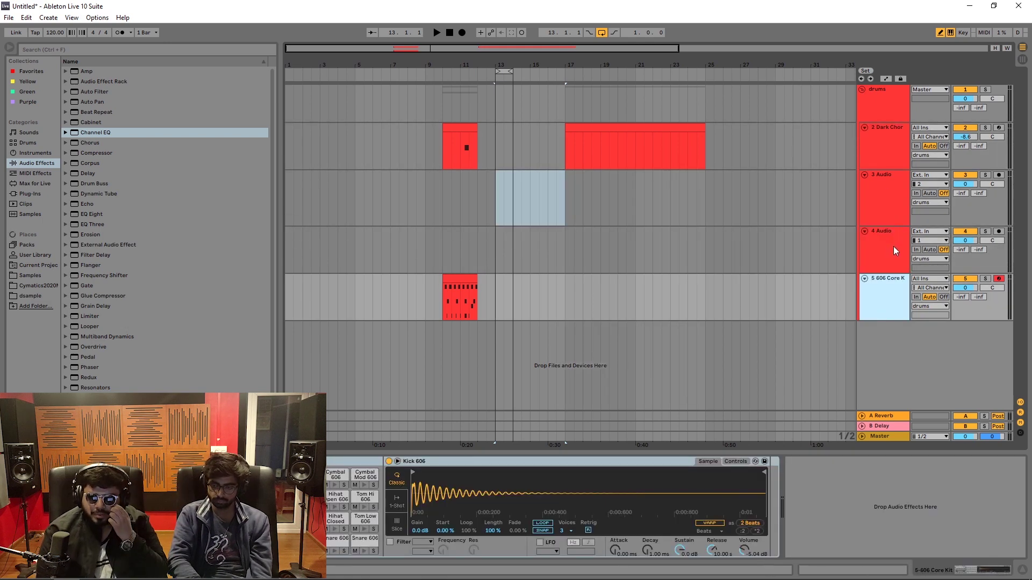
right_click(918, 348)
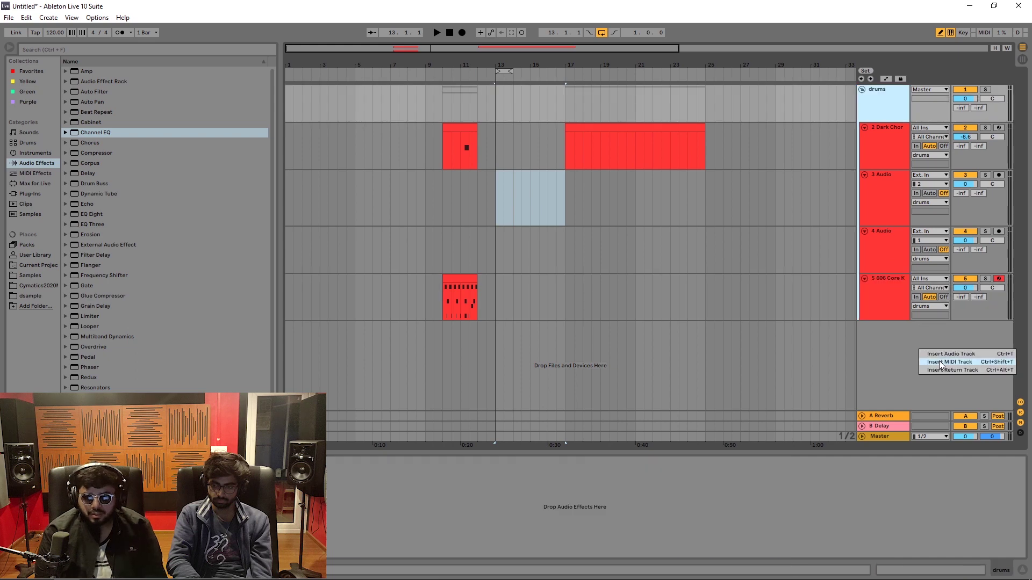
left_click(927, 365)
right_click(913, 371)
left_click(931, 383)
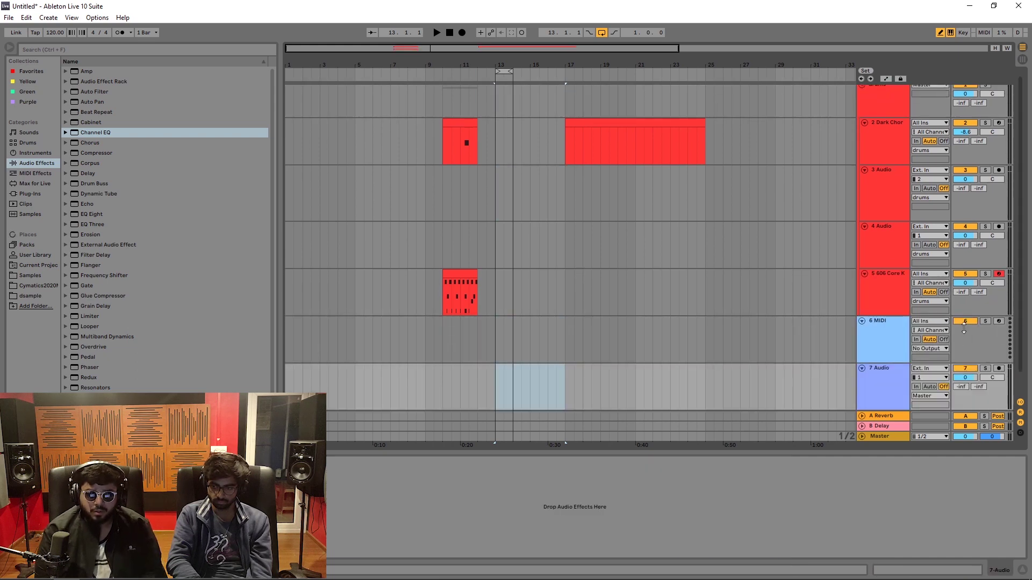
Insert an empty four-bar MIDI clip starting at about bar 17.3 on the 6 MIDI track
scroll(964, 329, "down", 2)
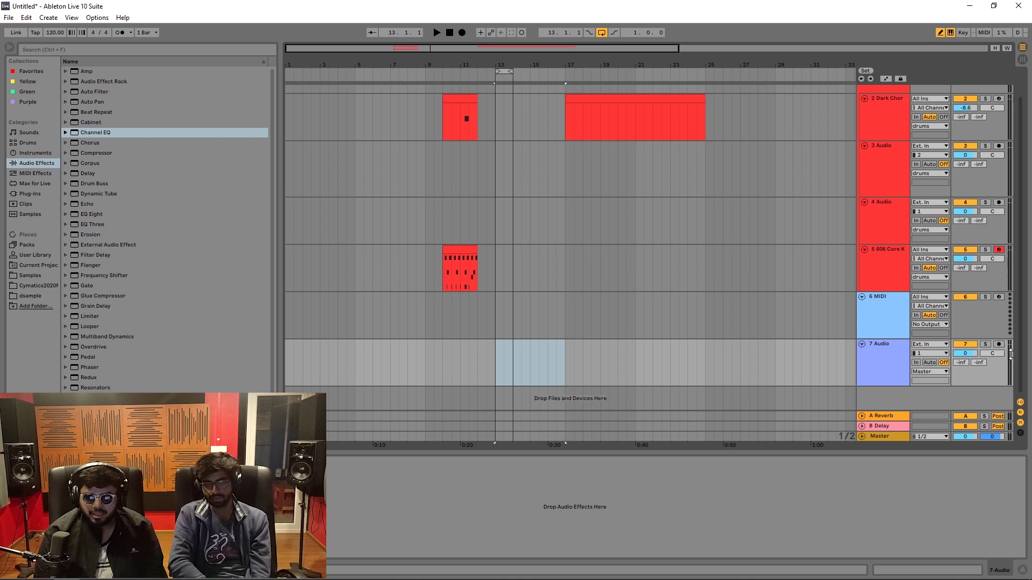
left_click(866, 320)
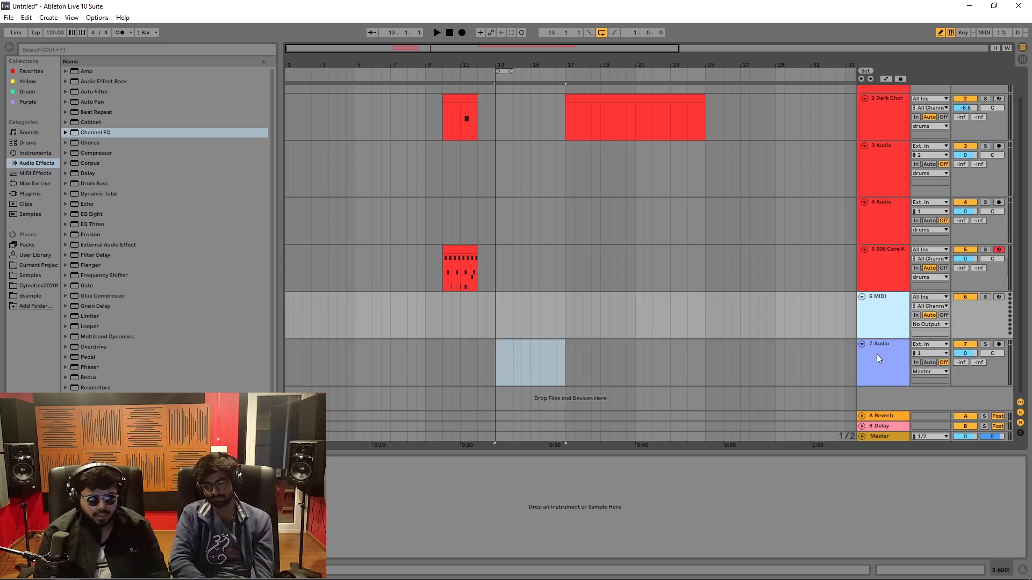
left_click(714, 295)
left_click_drag(574, 318, 645, 309)
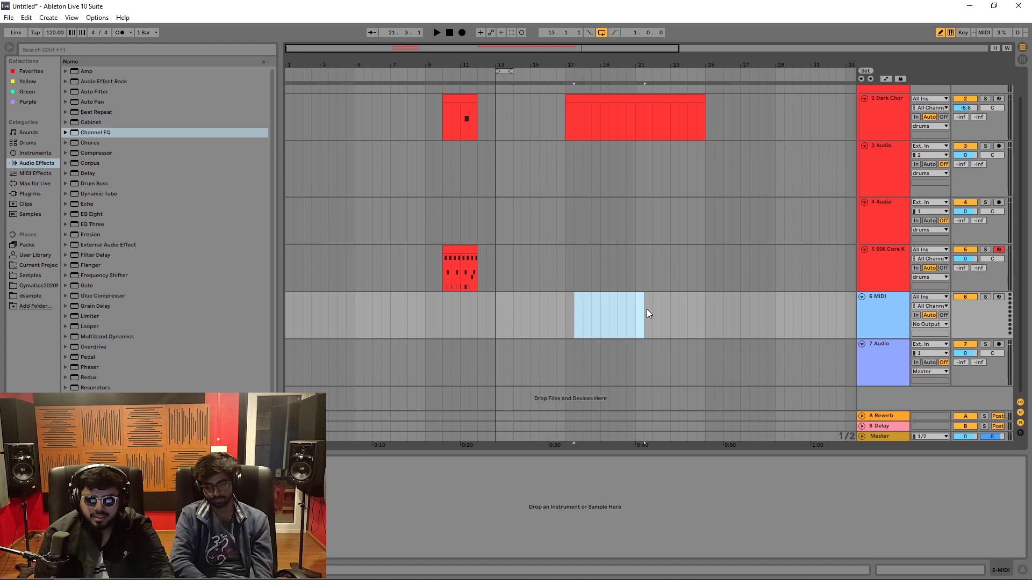
key("ctrl+shift+m")
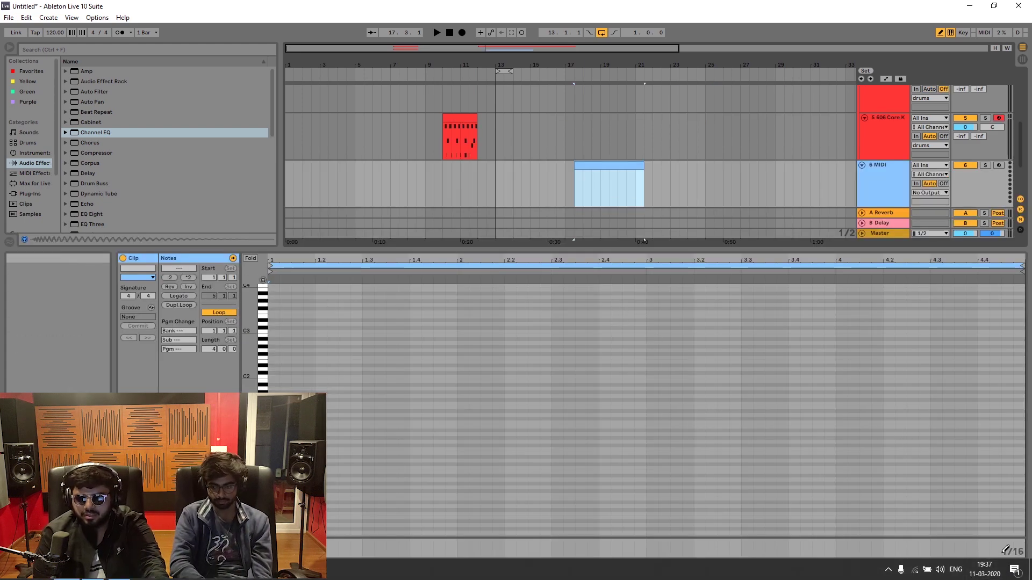
Insert a second empty MIDI clip from bar 24 on the 6 MIDI track and delete it again
left_click(790, 334)
left_click_drag(687, 324, 721, 321)
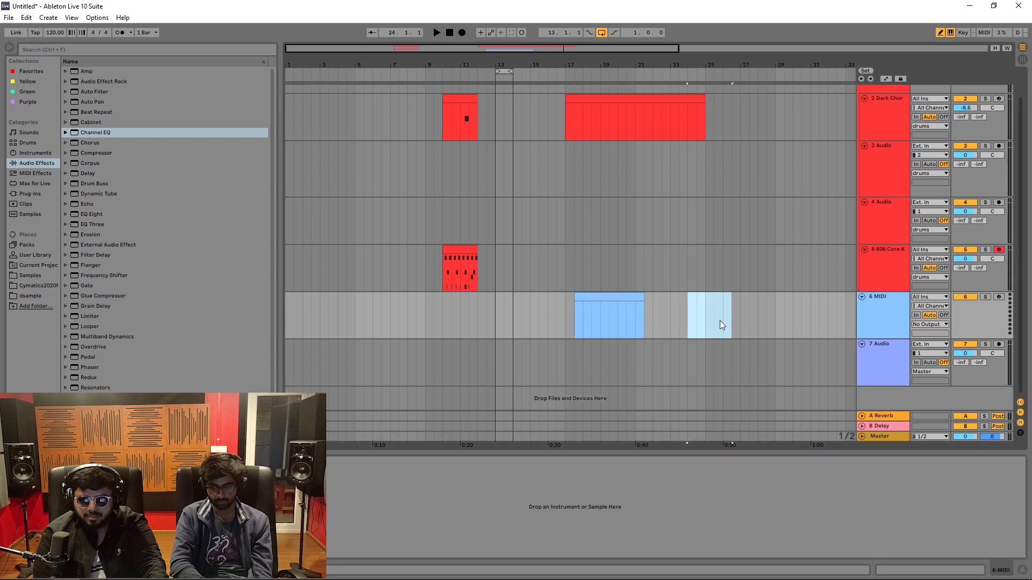
right_click(717, 320)
left_click(755, 409)
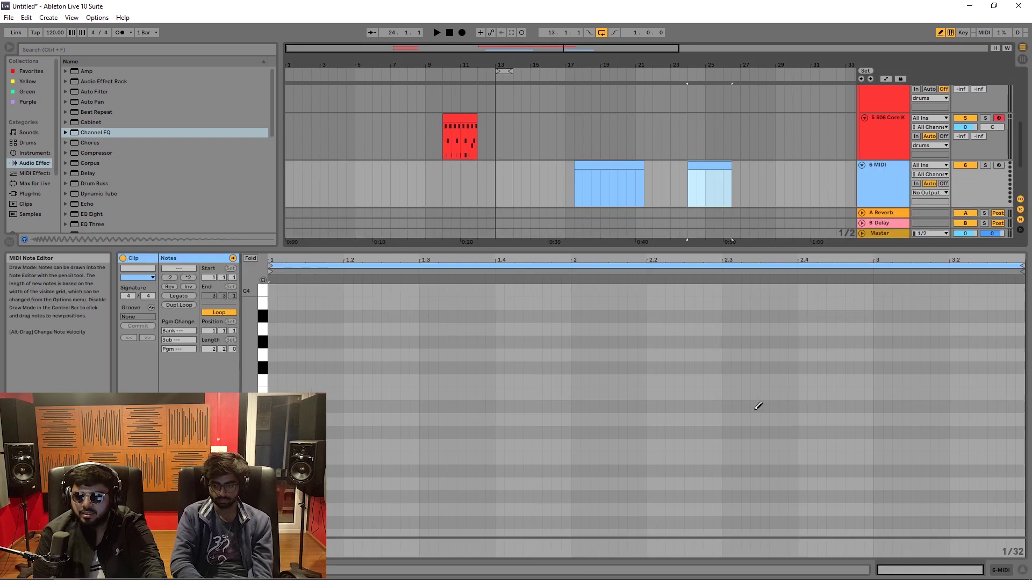
key("Delete")
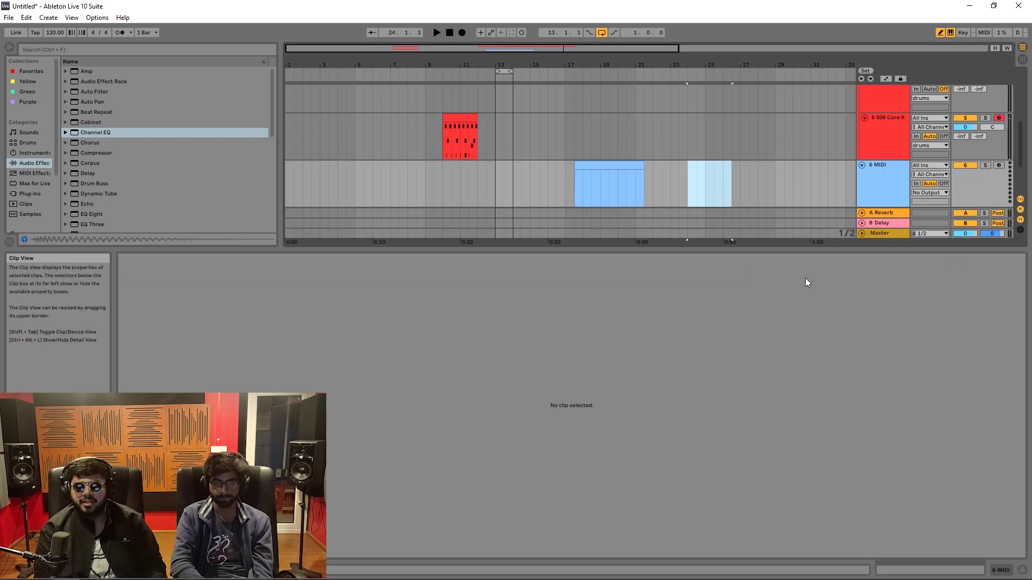
left_click(1000, 571)
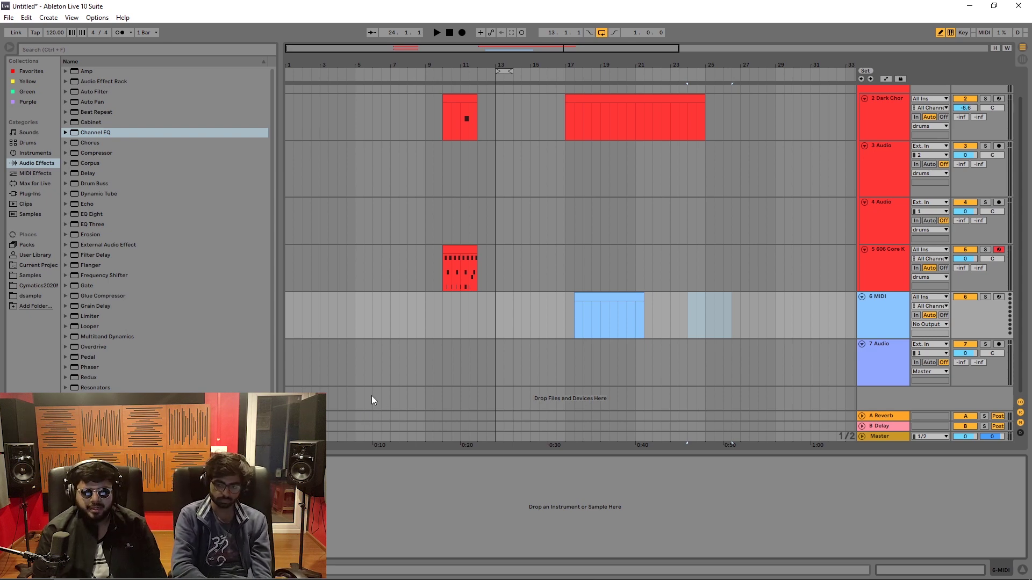
Open the four-bar MIDI clip for editing, draw a 1/16 note at F2 just before beat 1.2, and set the grid to 1/8
double_click(581, 300)
left_click(309, 357)
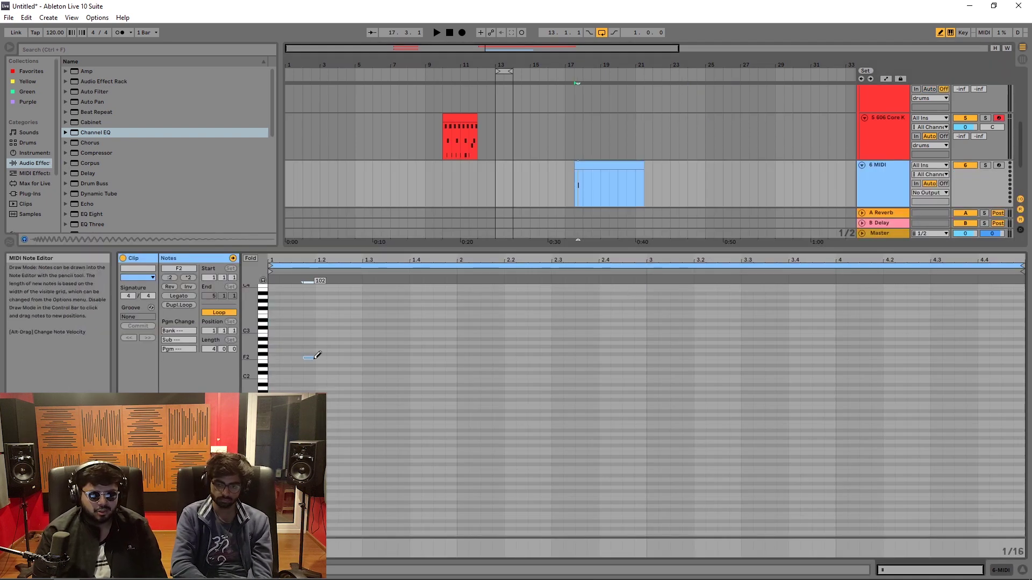
right_click(367, 351)
left_click(414, 515)
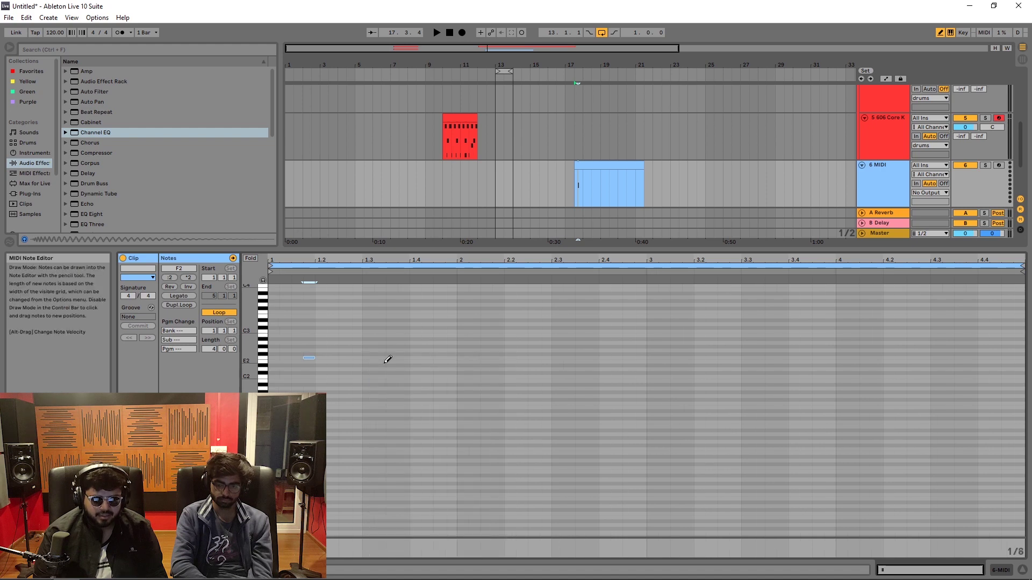
Draw scattered 1/8 notes at varied pitches from beat 1.3 to 4.3 of the clip, extending the one at 3.1 to double length
left_click(389, 361)
left_click(445, 342)
left_click(539, 399)
left_click(586, 335)
left_click(682, 396)
left_click(730, 373)
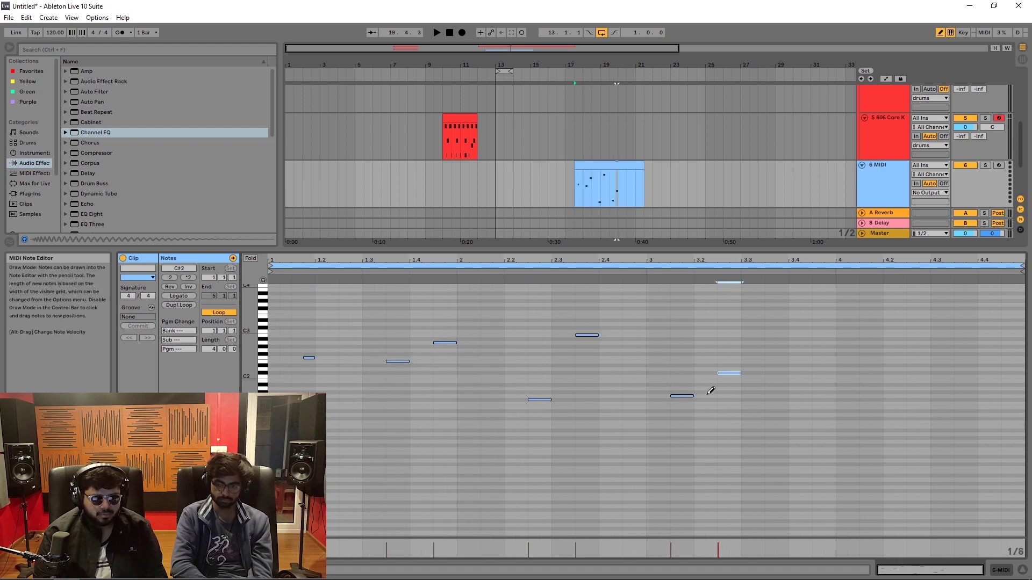
left_click_drag(692, 398, 717, 396)
left_click(800, 403)
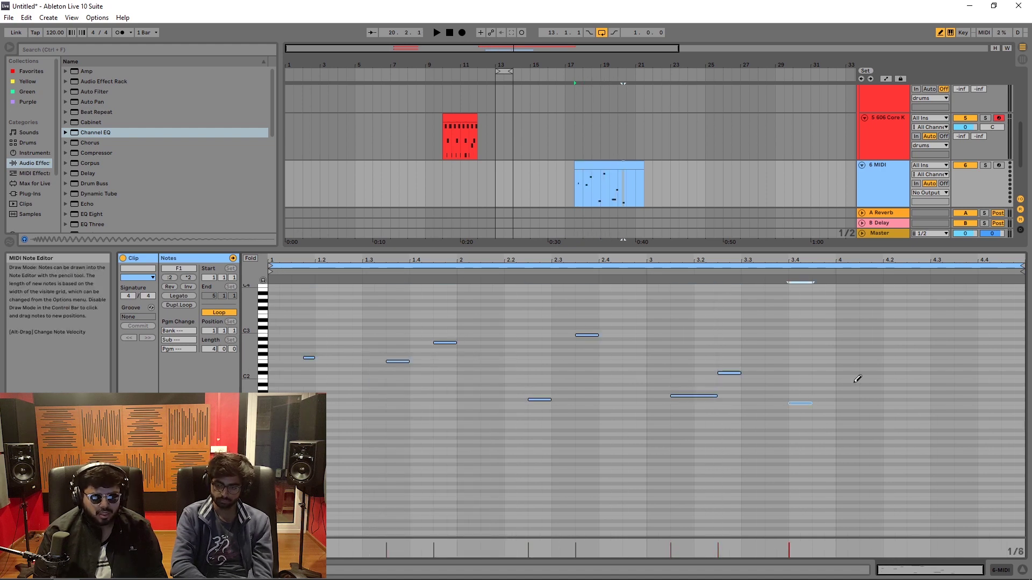
left_click(854, 381)
left_click(871, 427)
left_click(919, 385)
left_click(919, 388)
left_click(919, 418)
left_click(942, 456)
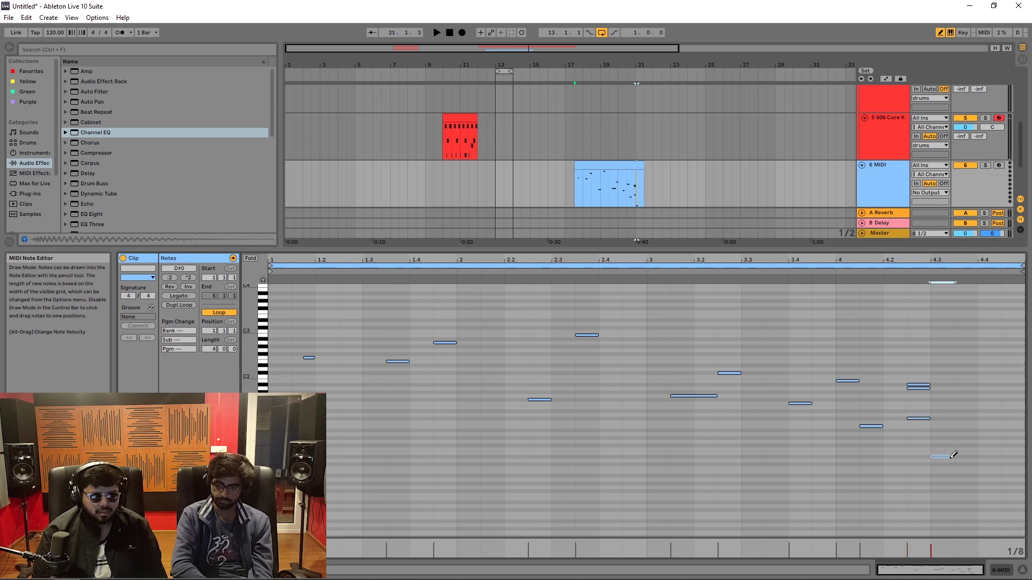
key("super")
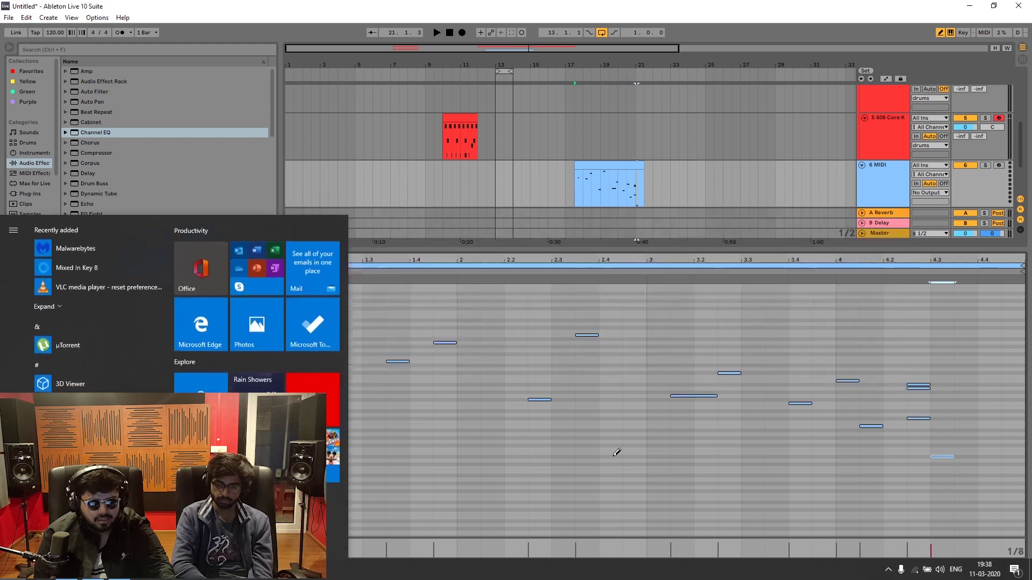
Switch to FL Studio and open the Cymatics - Bangin 808 12 - D channel's notes in the piano roll
key("super")
key("alt+Tab")
key("Tab")
key("alt+Tab")
key("alt+Tab")
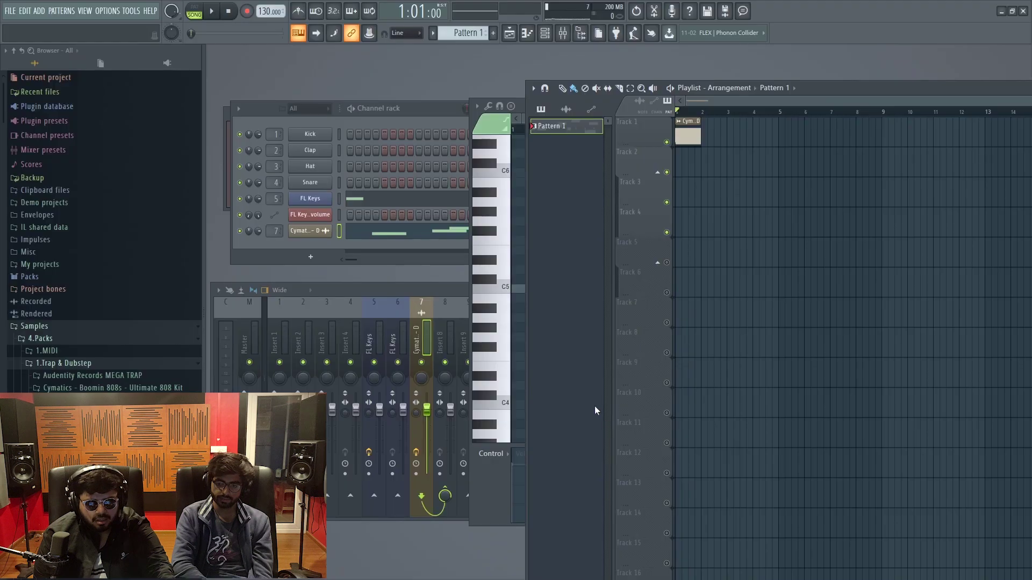
left_click(414, 234)
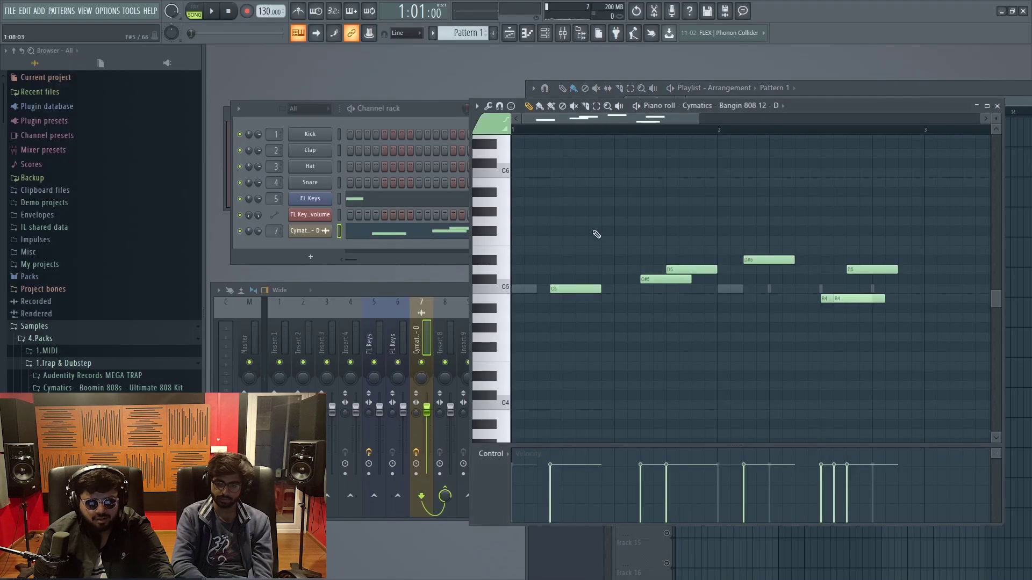
Draw three consecutive A5 notes in bar 1, two of them two steps long and the third extended to four steps
left_click(597, 201)
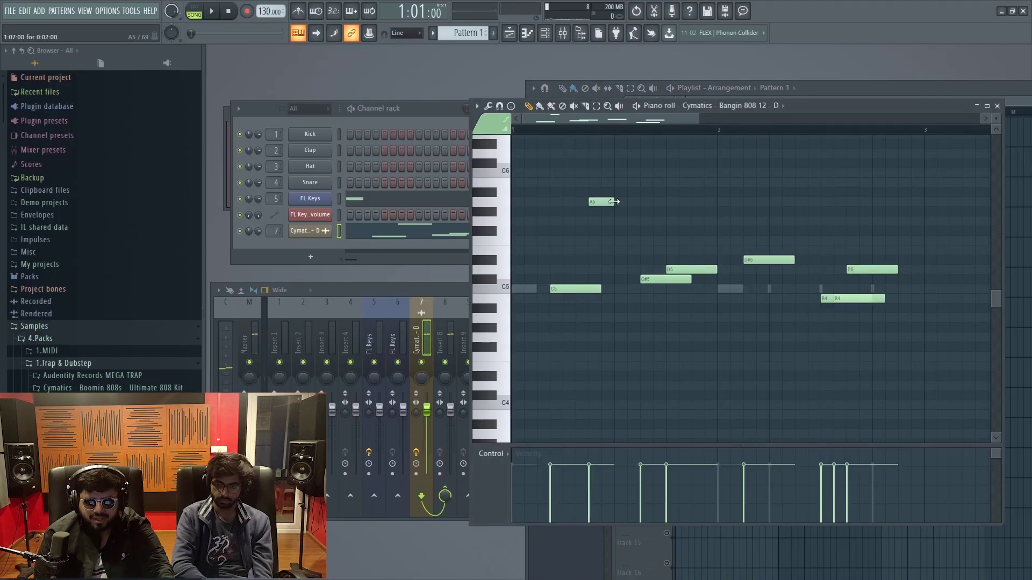
left_click_drag(600, 202, 574, 201)
left_click(598, 203)
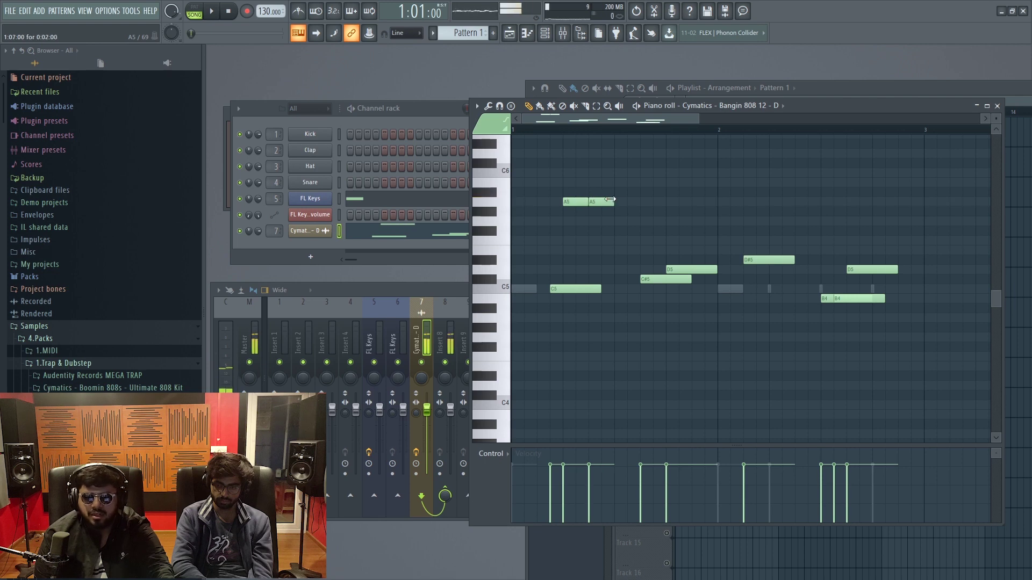
left_click(630, 202)
right_click(641, 203)
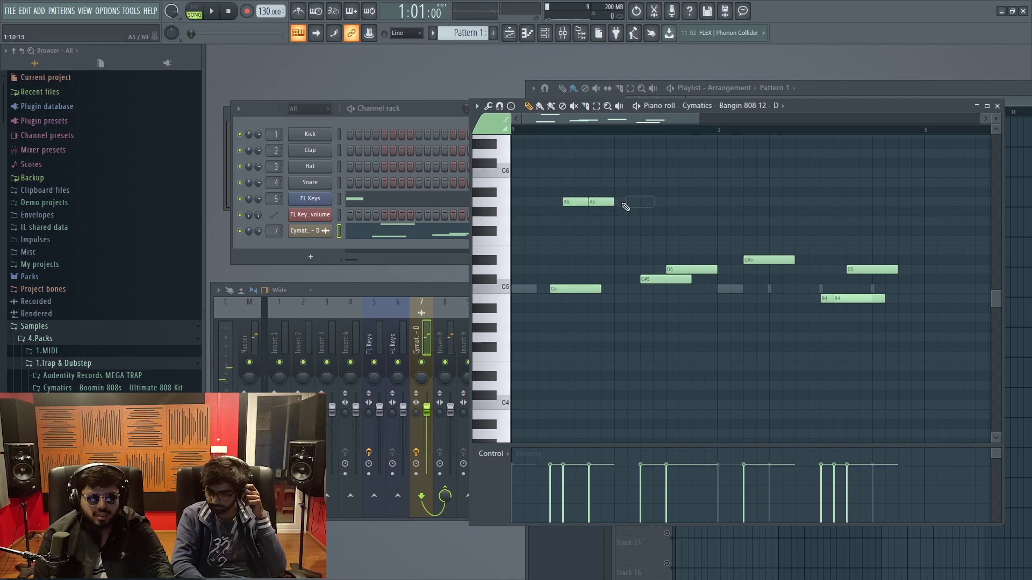
left_click(621, 203)
left_click_drag(639, 203, 667, 202)
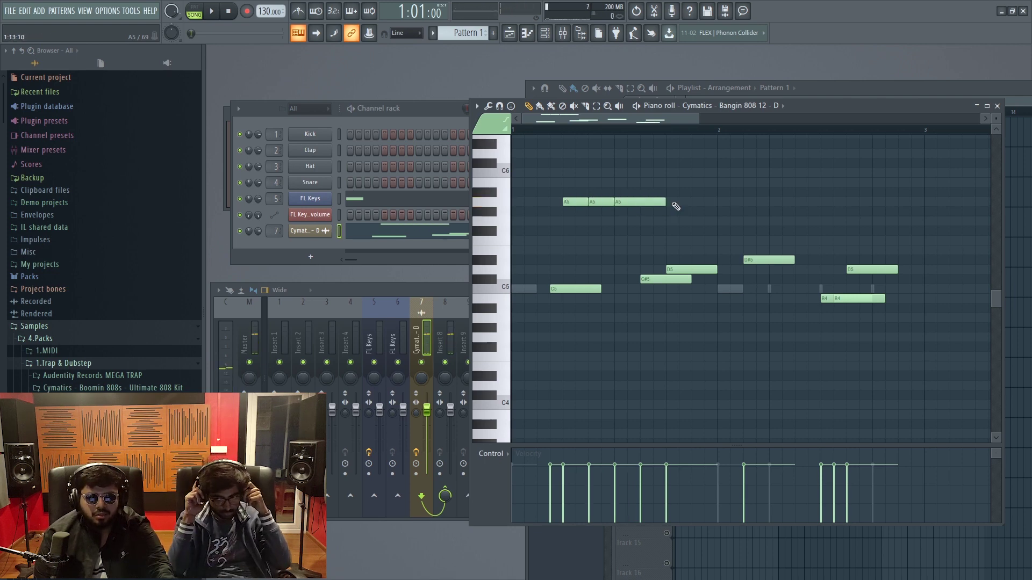
Draw an A5, an A#5 and another A5 note across bar 2, plus an A5 at bar 3 shortened to one step
left_click(723, 202)
left_click(802, 192)
left_click(866, 202)
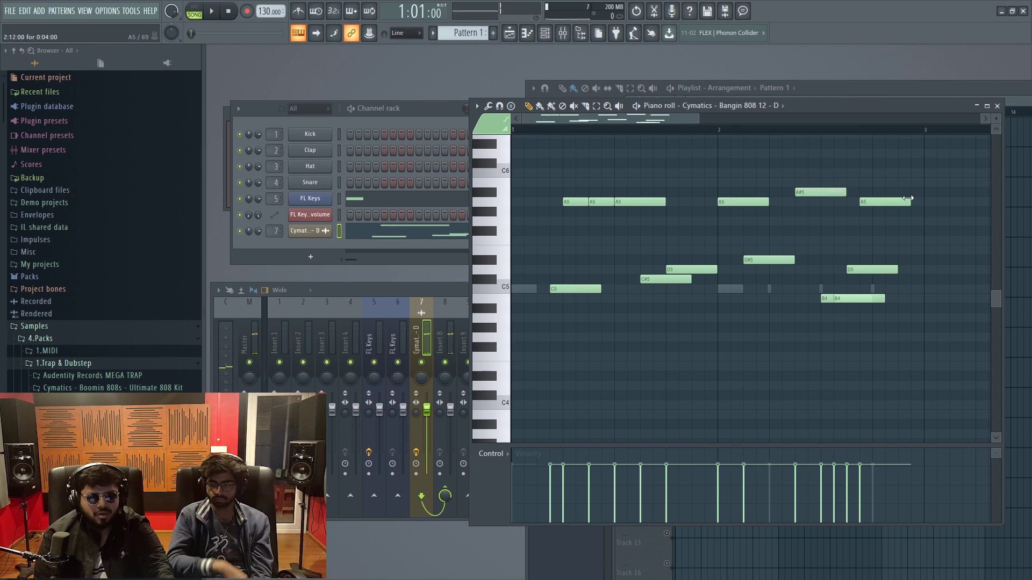
left_click(929, 203)
left_click_drag(972, 202, 937, 203)
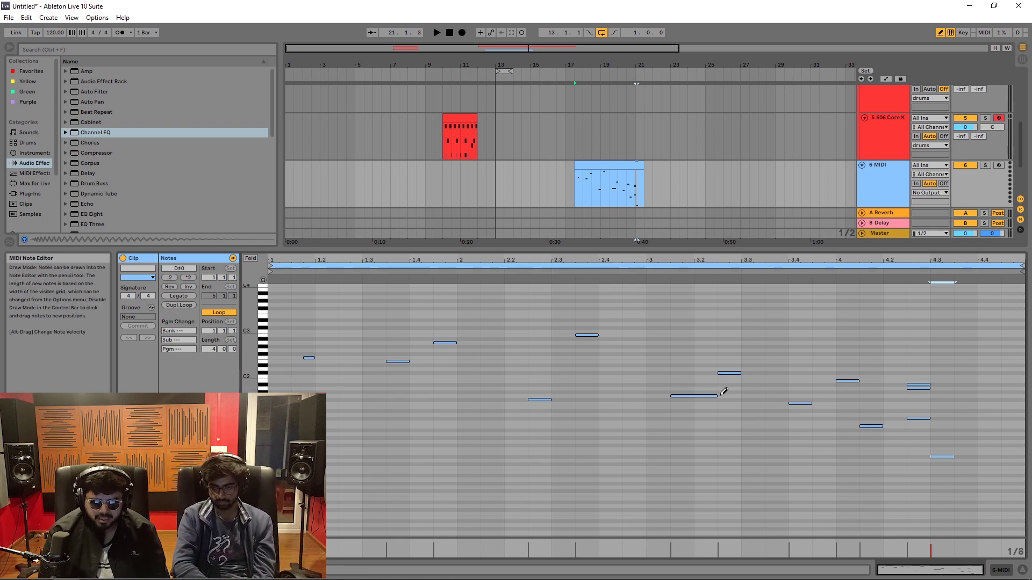
In Ableton Live's note editor, shorten the G1 note in beat 3.1 to 1/8 and slightly trim the end of the C#2 note in beat 3.2
left_click_drag(717, 397, 696, 398)
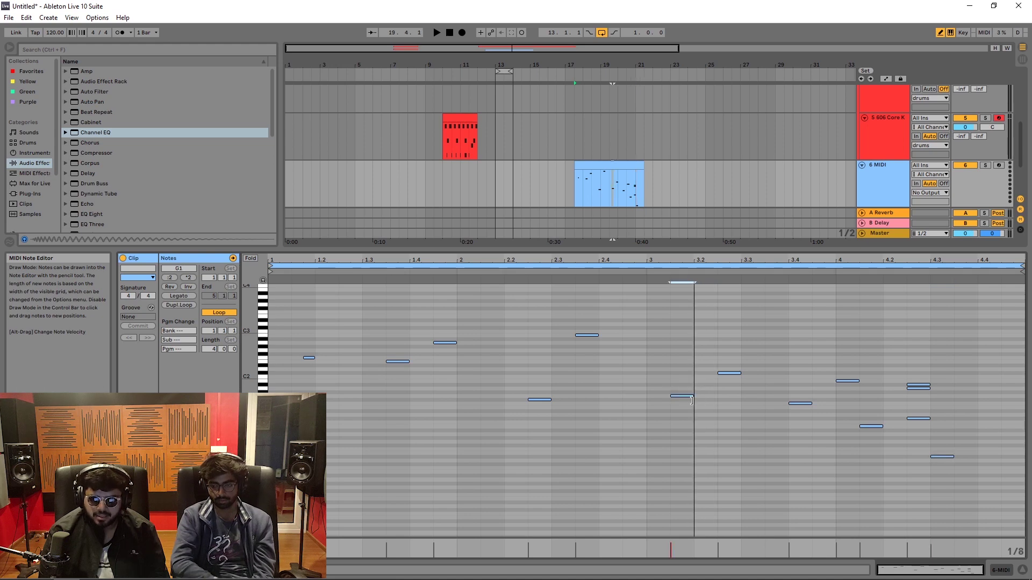
mouse_move(741, 373)
left_mouse_down()
mouse_move(725, 373)
mouse_move(738, 373)
left_mouse_up()
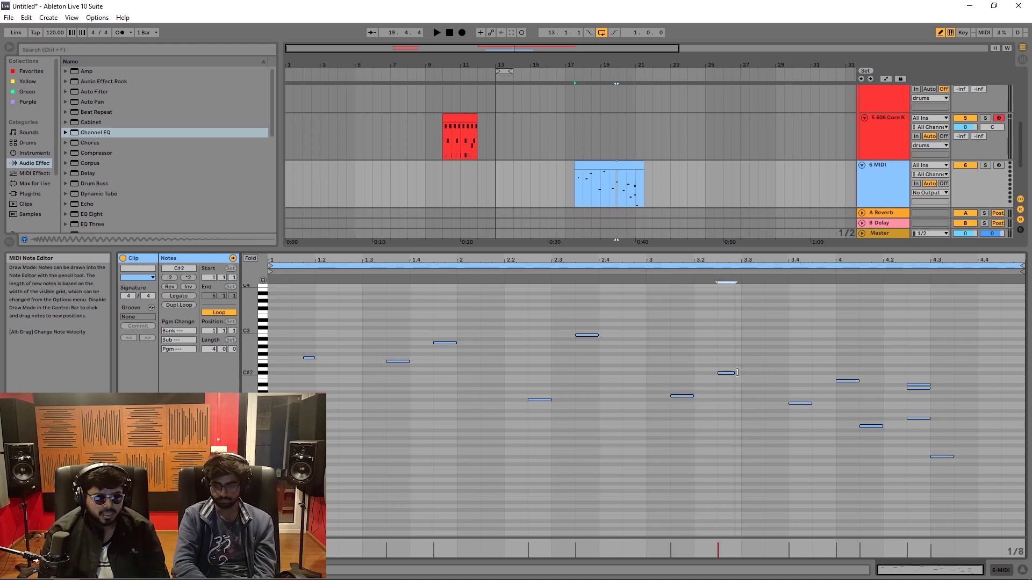
left_click(811, 403)
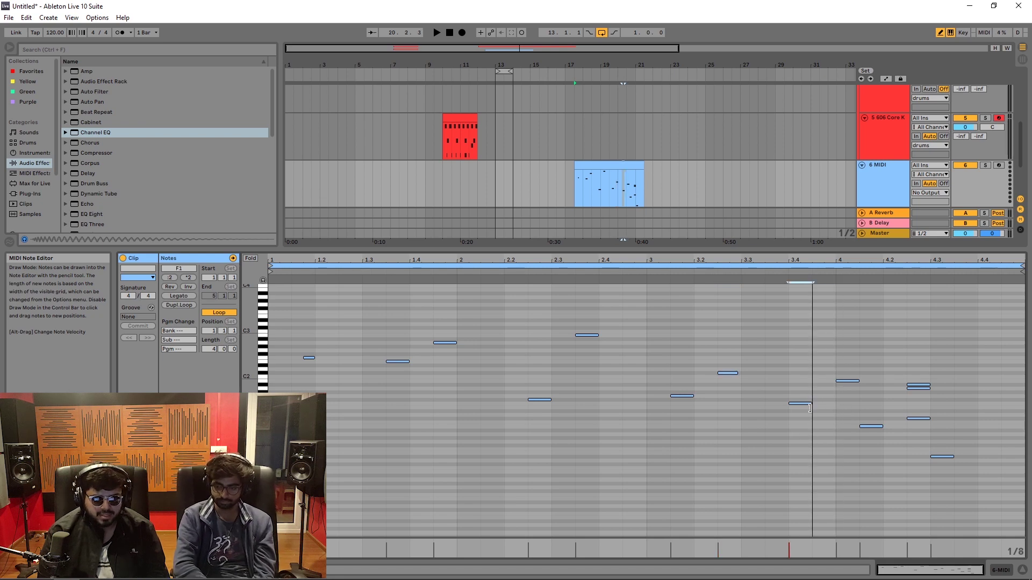
Try the note editor's grid at 1/4, adaptive Narrow, Wide and Widest, and set it to fixed 1/4
right_click(808, 388)
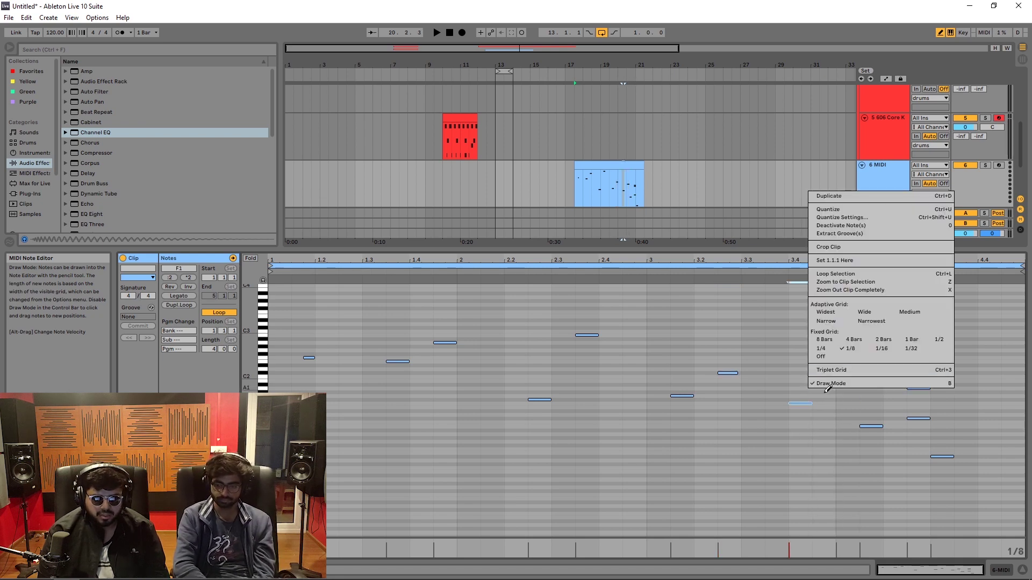
left_click(821, 348)
right_click(792, 379)
right_click(764, 345)
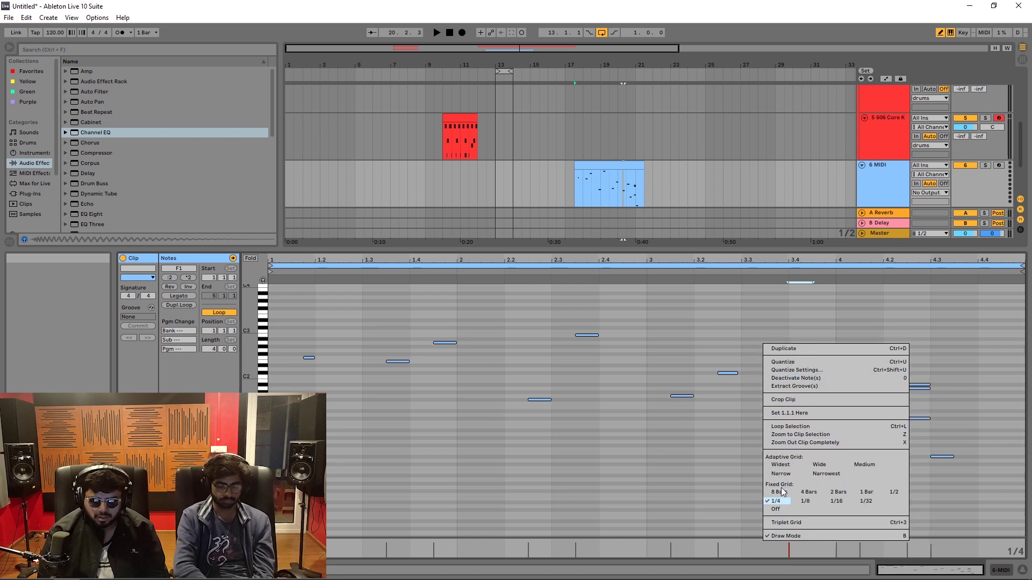
left_click(789, 473)
right_click(763, 394)
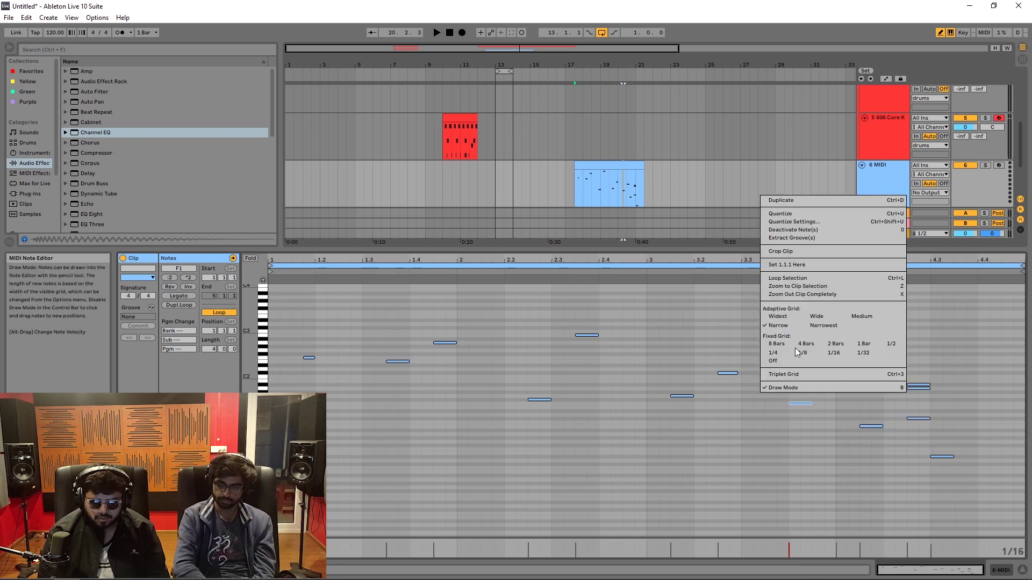
left_click(817, 317)
right_click(753, 352)
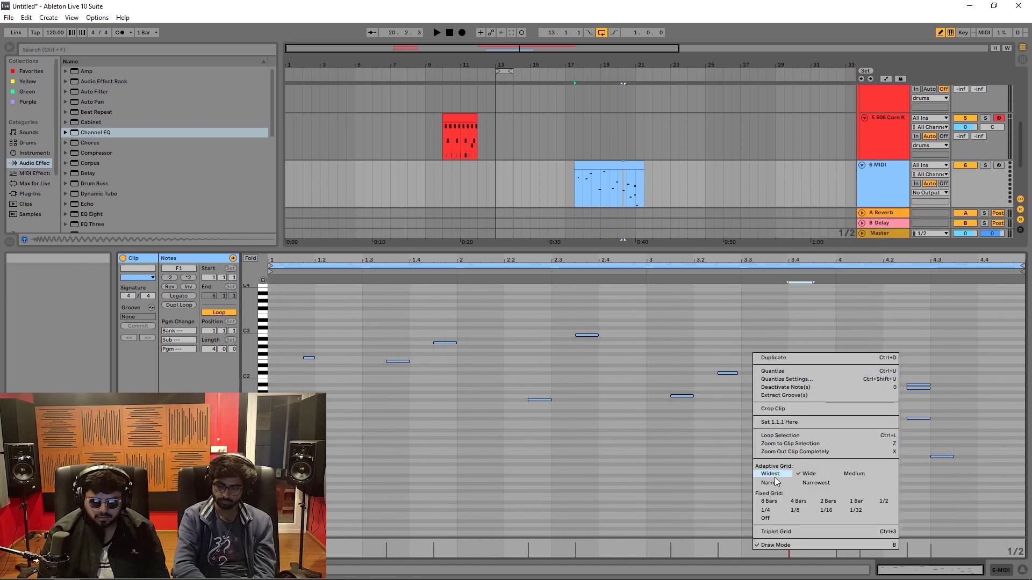
left_click(775, 476)
right_click(754, 374)
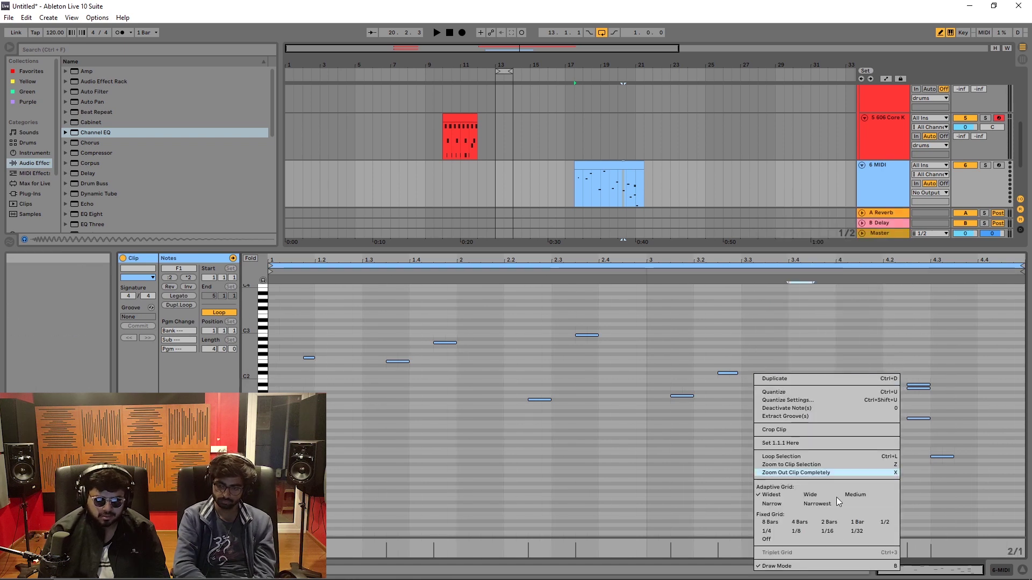
left_click(766, 531)
Draw low-pitched 1/4 notes between beats 3.2 and 4.3, extend the F0 note at 3.3 up to beat 4, and hide the note editor
left_click(764, 450)
left_click(822, 429)
left_click_drag(906, 468, 882, 471)
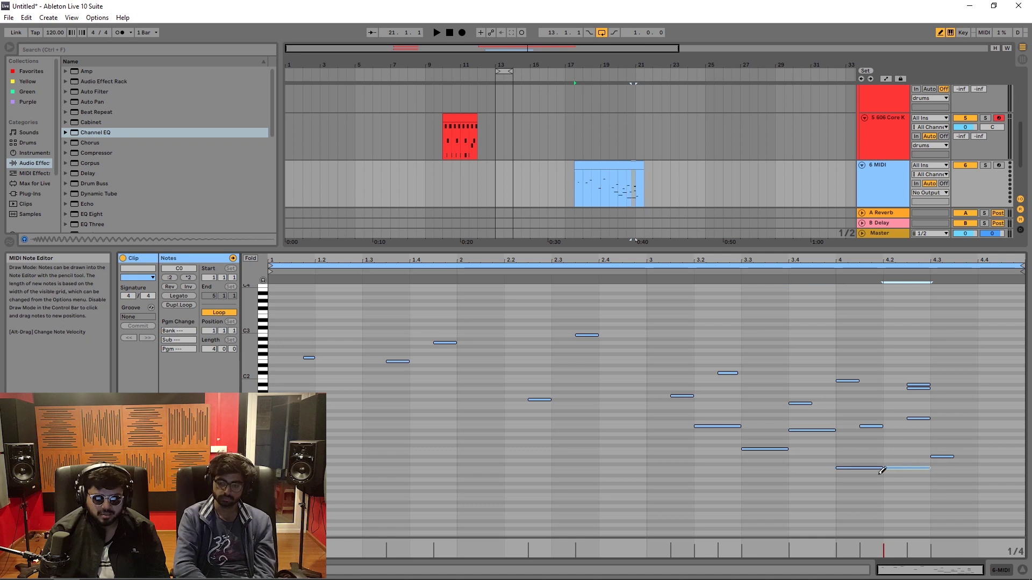
left_click_drag(788, 450, 836, 450)
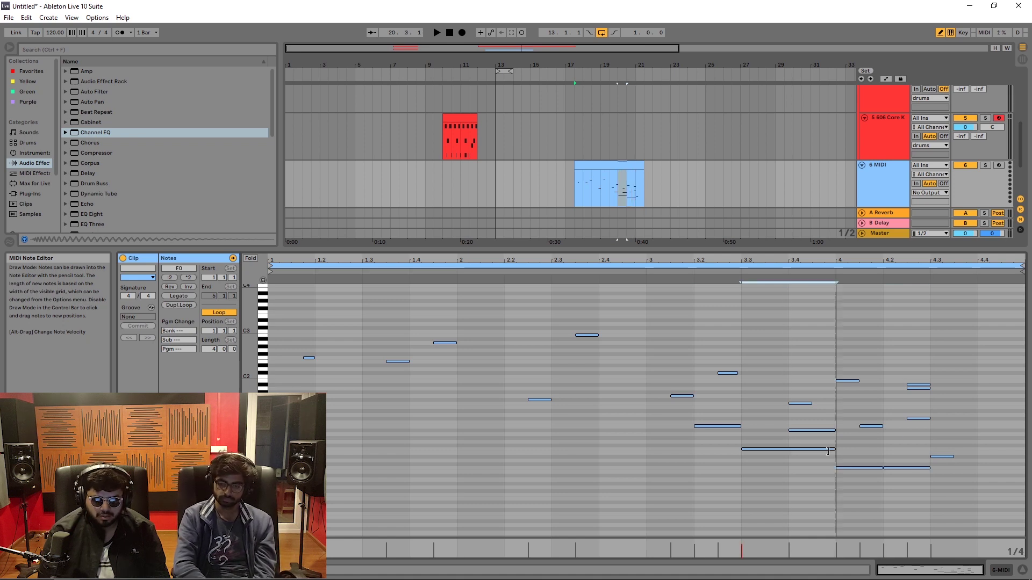
left_click(907, 525)
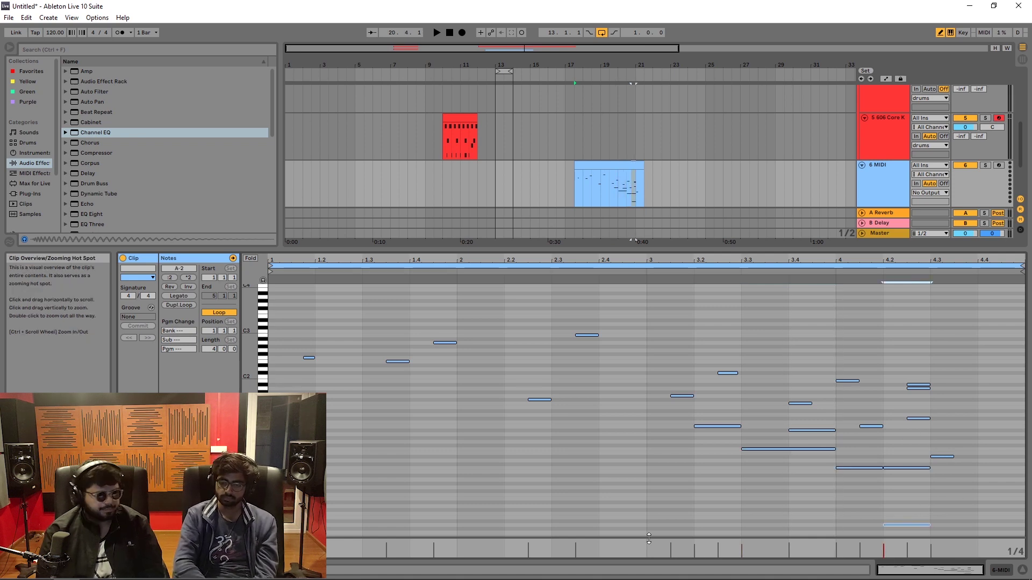
left_click(1022, 571)
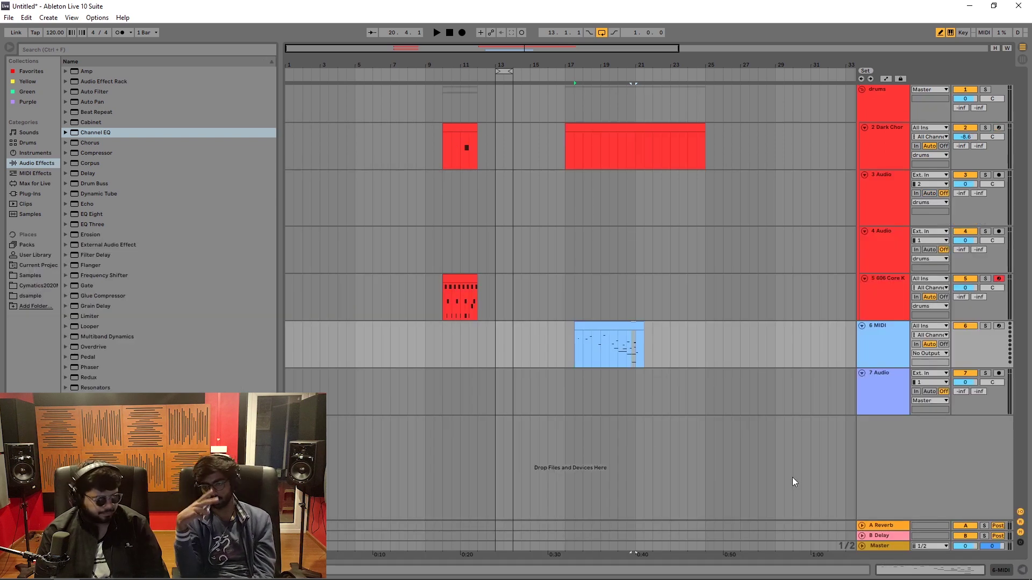
Return to Ableton Live's arrangement and select the 6 MIDI track
left_click(610, 332)
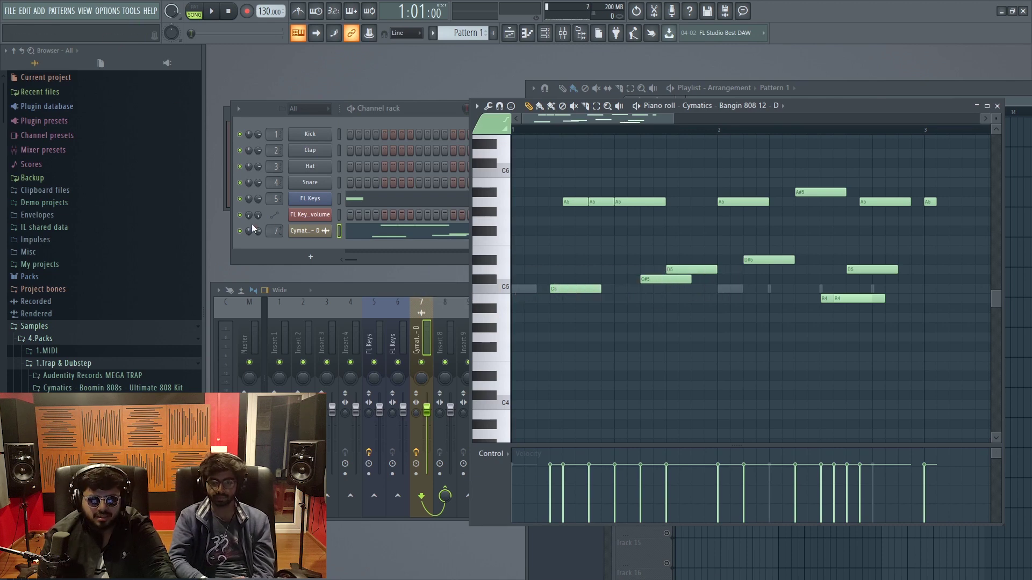
key("alt+Tab")
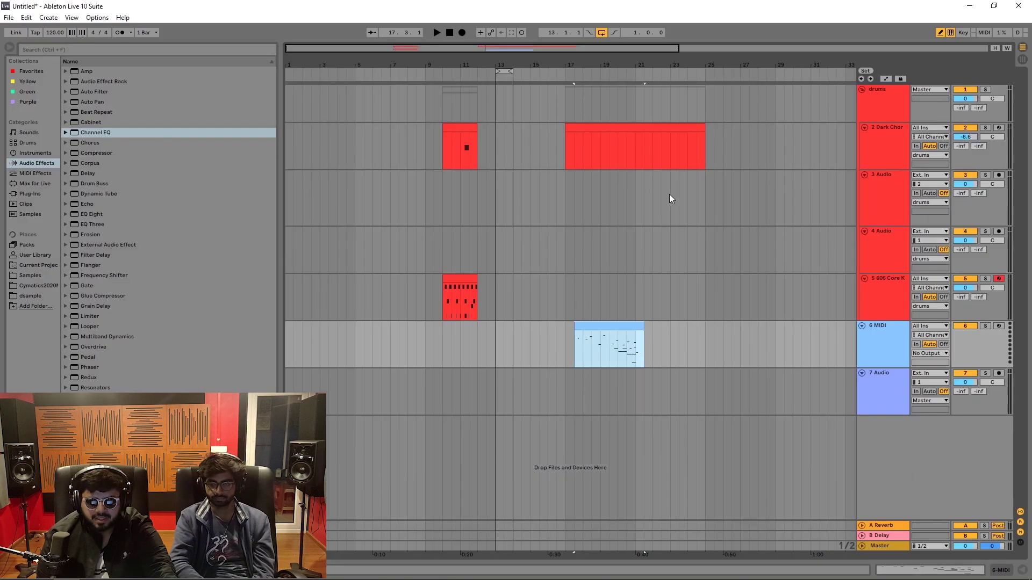
left_click(627, 336)
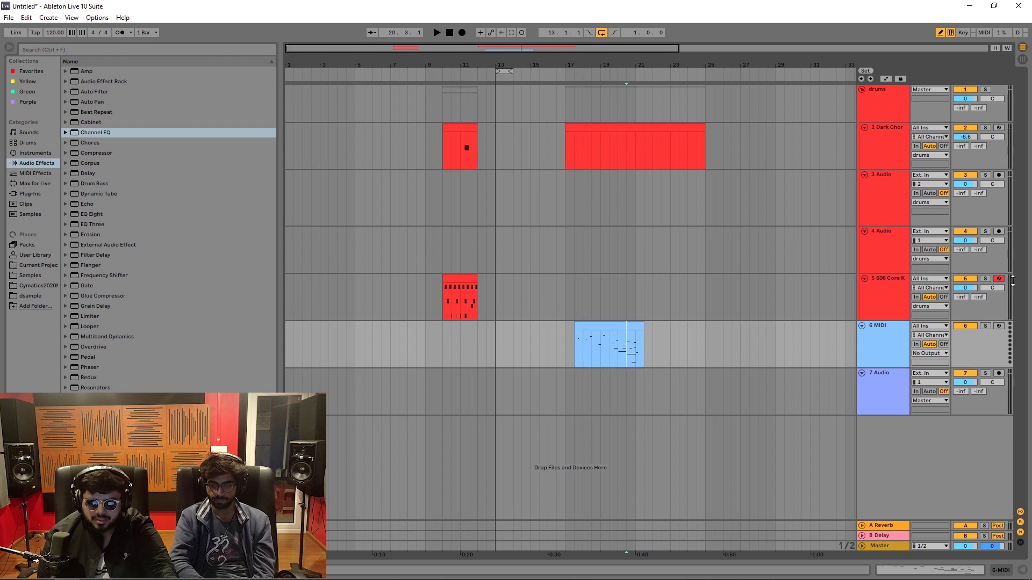
left_click(886, 328)
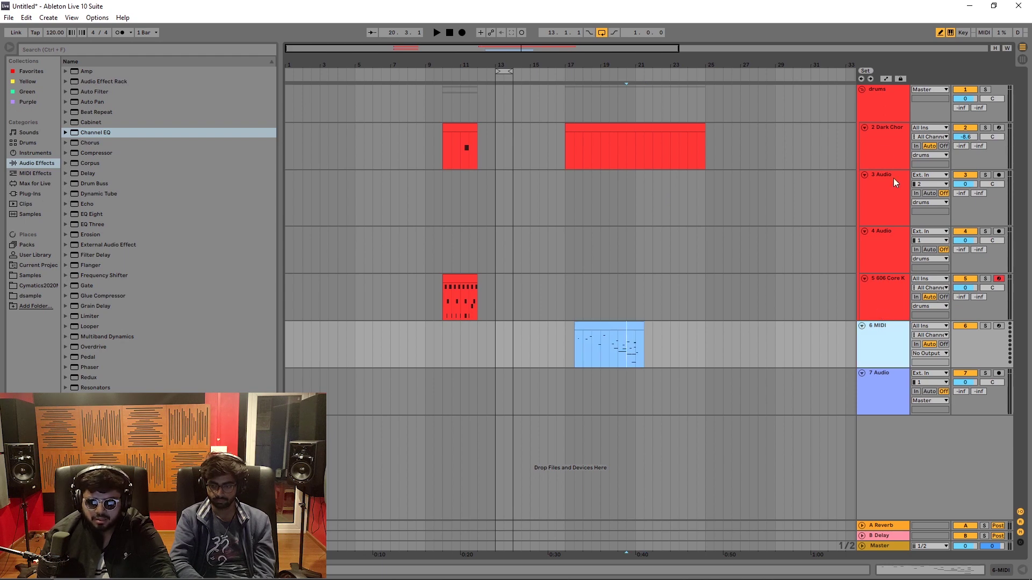
Lower the 2 Dark Chord track's volume to -11.1 and show its Step Divider device
left_click(881, 139)
left_click_drag(976, 137, 976, 150)
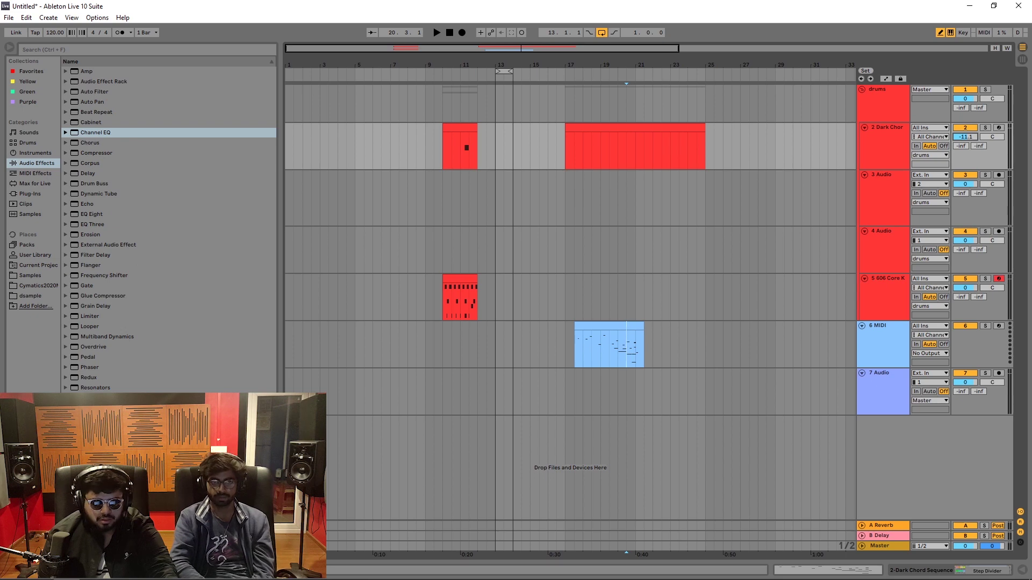
left_click(1021, 570)
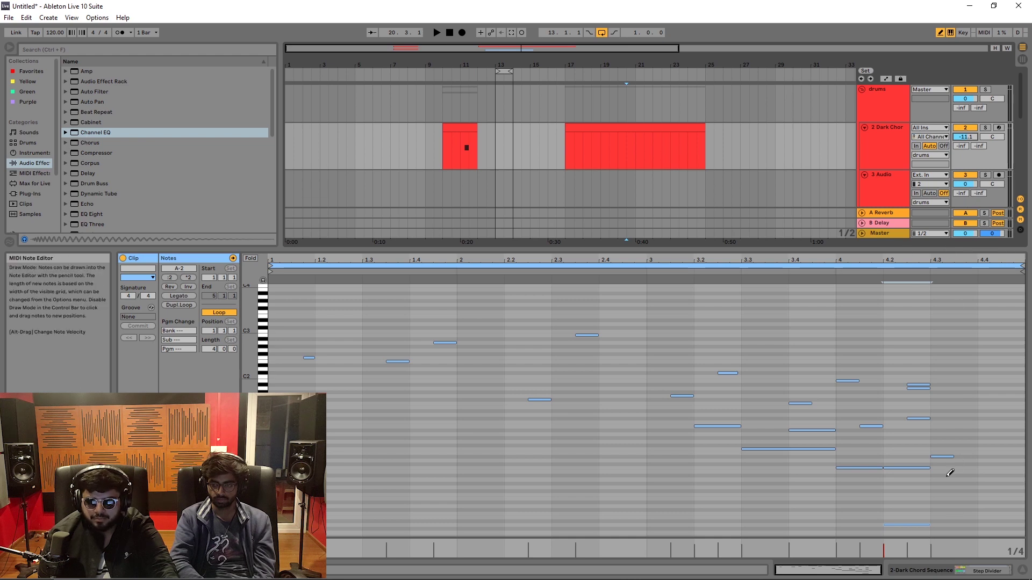
left_click(974, 569)
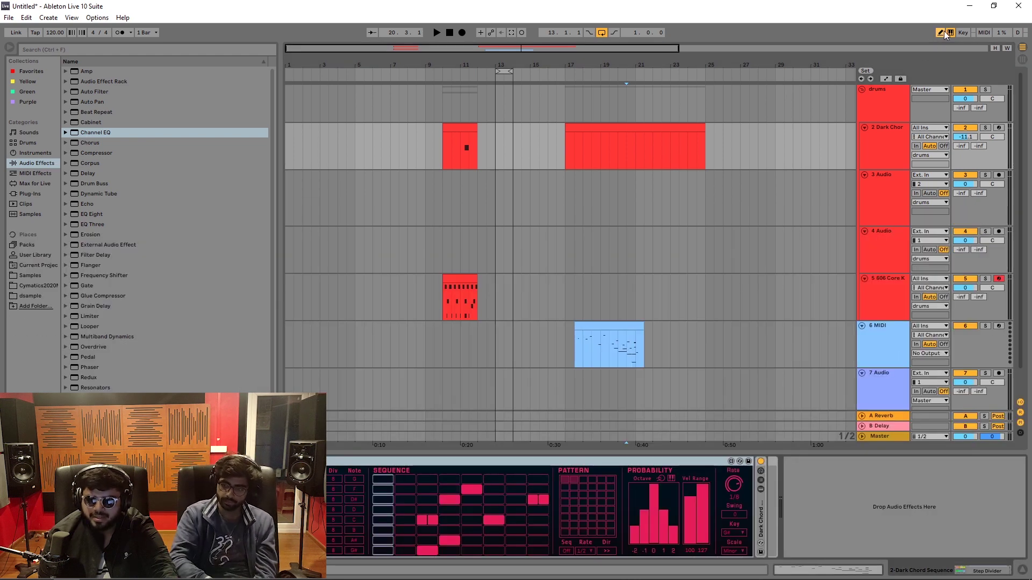
Toggle Draw Mode off and on again and switch the arrangement's automation lanes on and off repeatedly
left_click(886, 78)
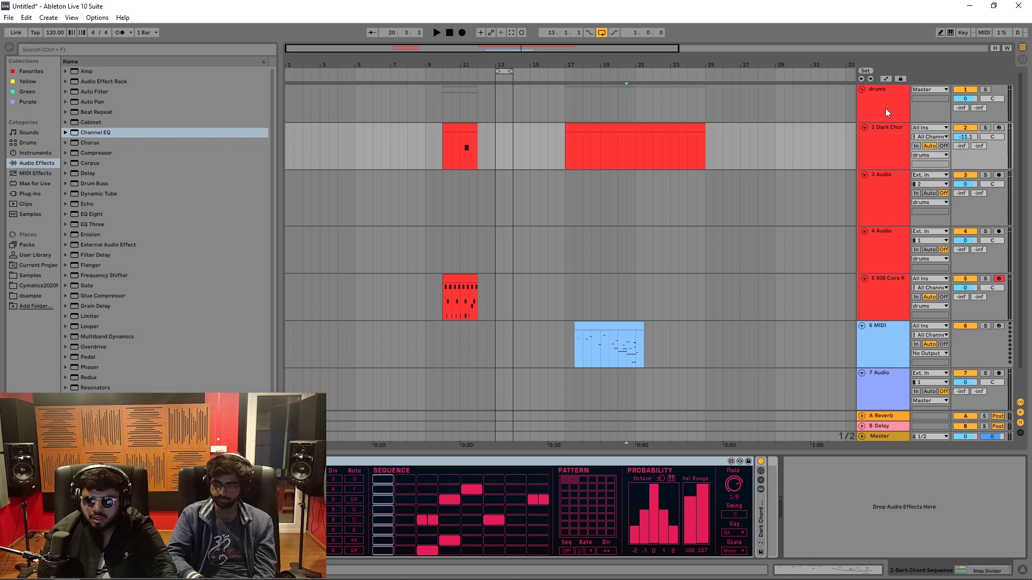
key("a")
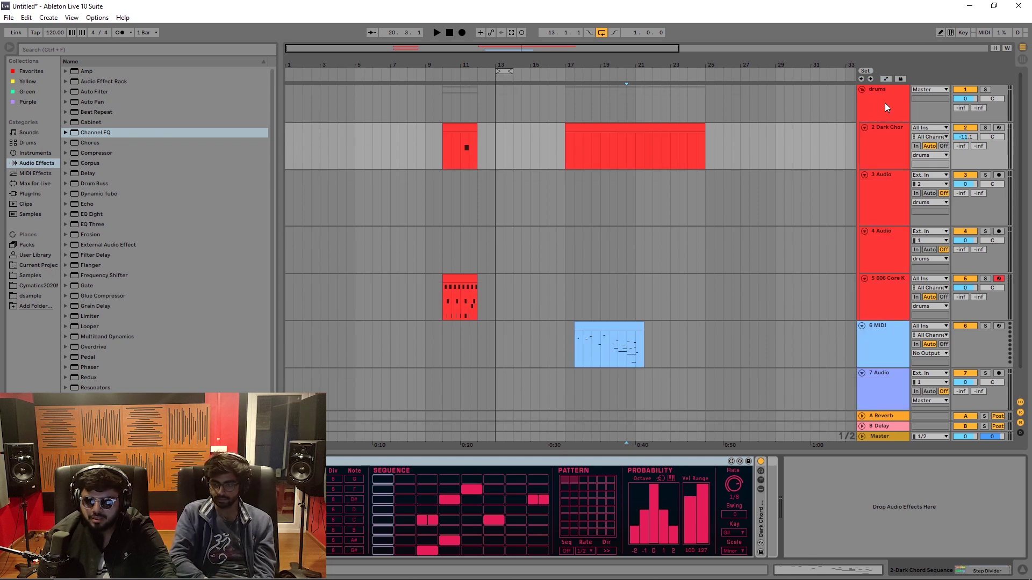
left_click(940, 33)
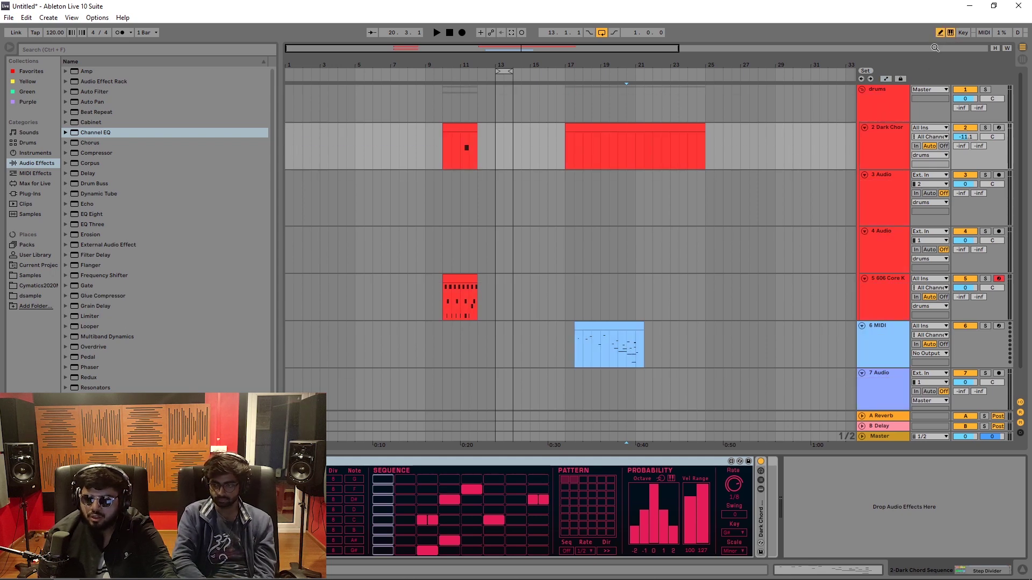
left_click(890, 79)
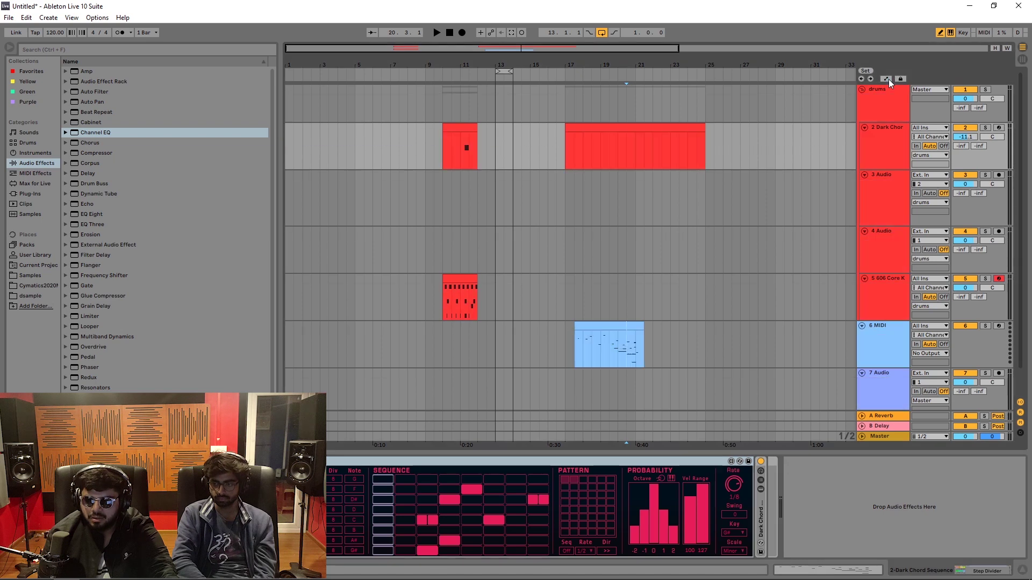
double_click(889, 79)
left_click(888, 79)
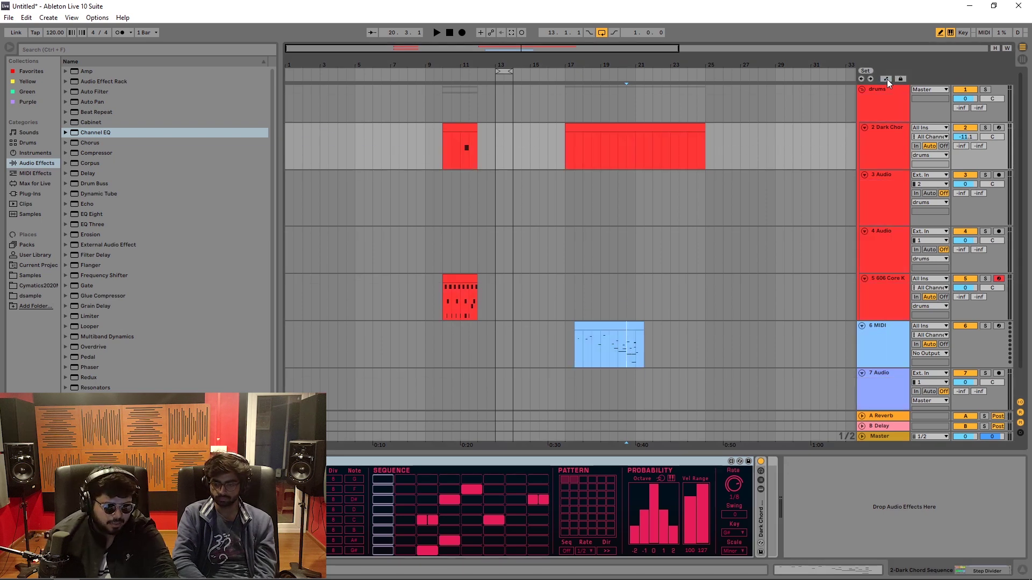
left_click(887, 79)
left_click(887, 79)
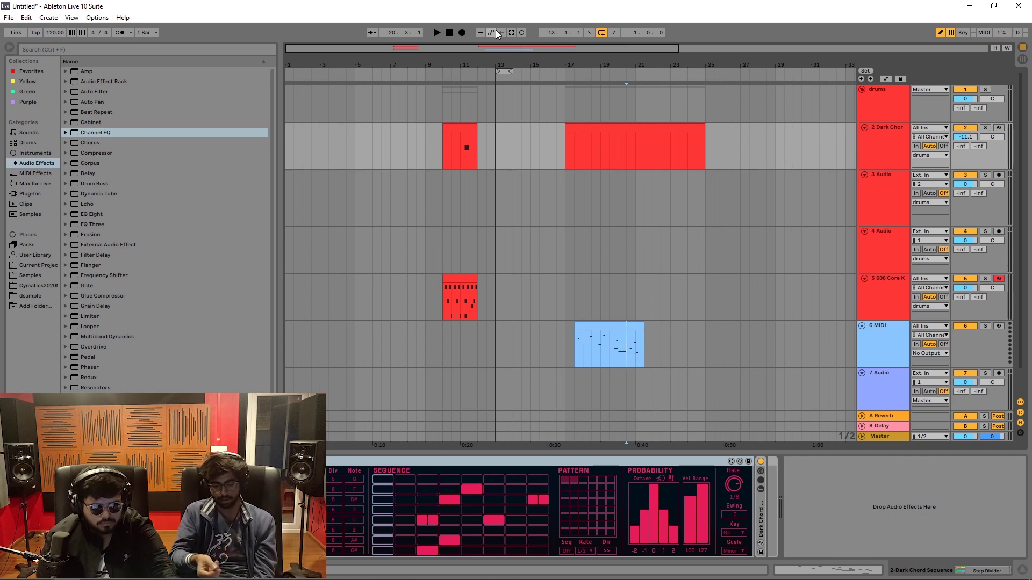
Show the arrangement's automation lanes and set the 2 Dark Chord track's volume to -13.3
left_click(886, 79)
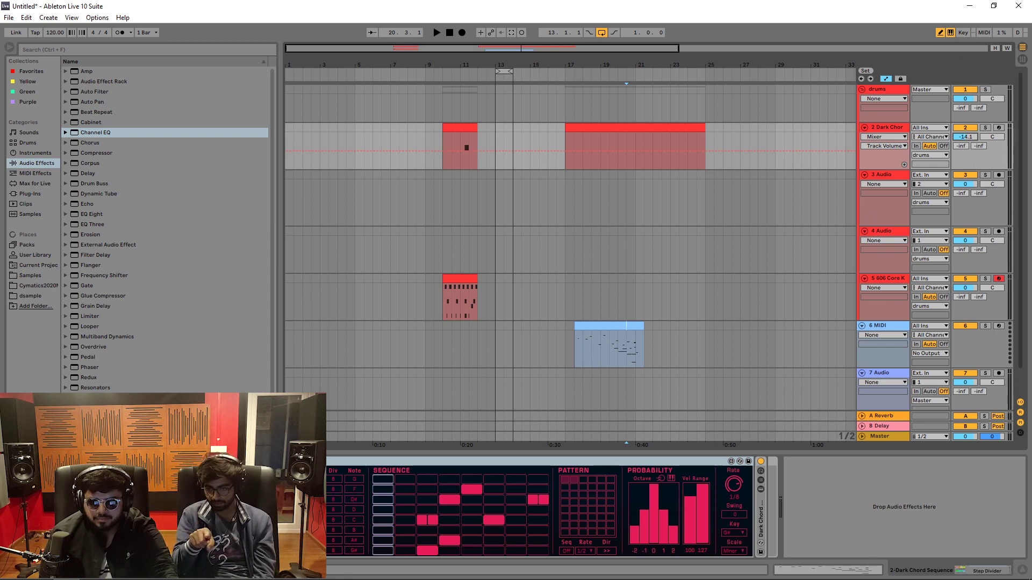
left_click_drag(966, 138, 965, 129)
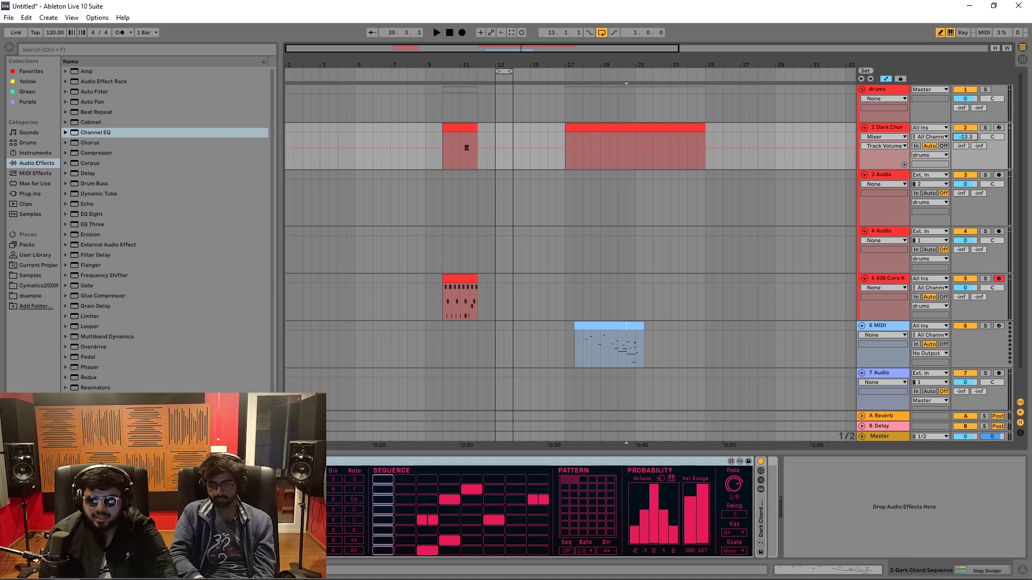
Draw stepped volume automation over the 2 Dark Chord clip from bar 17 and delete it again
left_click(570, 143)
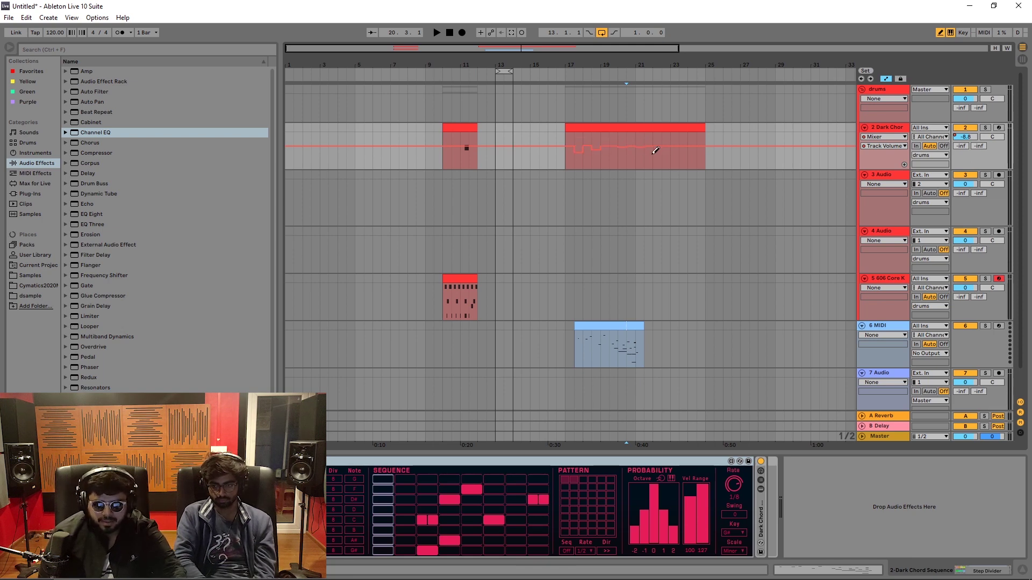
left_click_drag(660, 157, 563, 151)
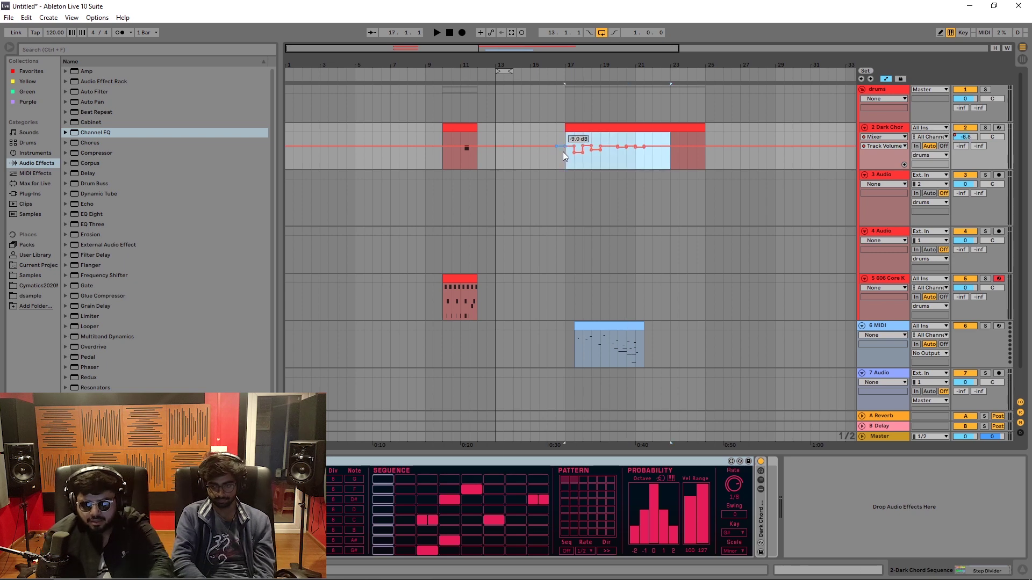
key("Delete")
left_click(940, 33)
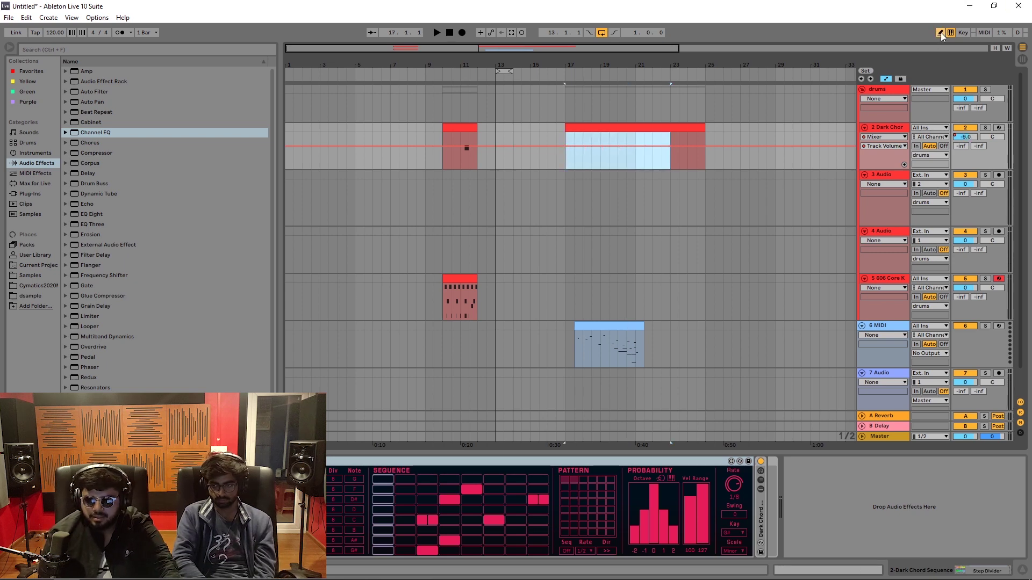
Fade the 2 Dark Chord track's volume down from bar 18 to bar 23, play it from bar 17, and undo the fade
mouse_move(582, 148)
left_mouse_down()
mouse_move(666, 143)
mouse_move(652, 147)
mouse_move(670, 168)
left_mouse_up()
left_click(569, 73)
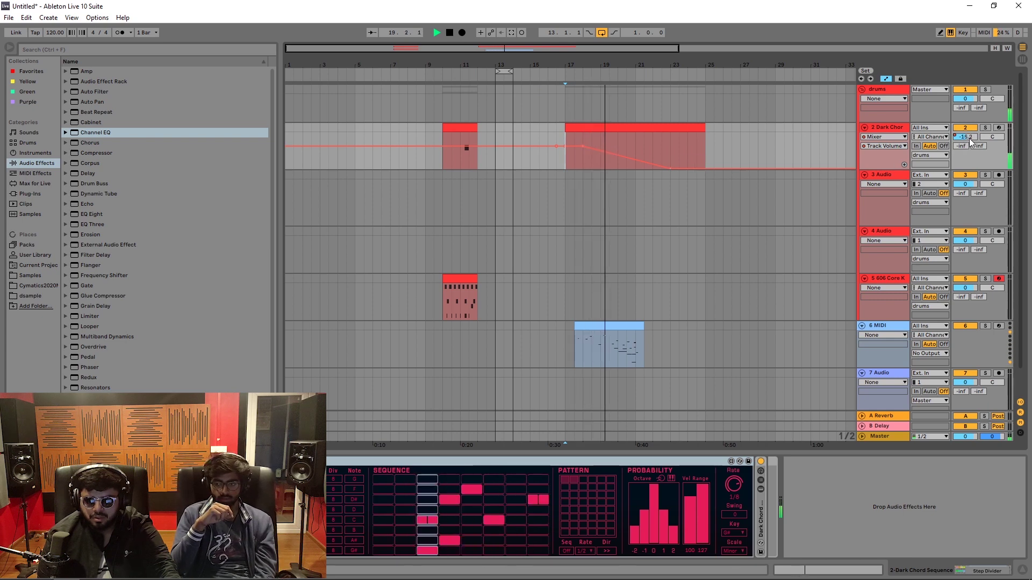
key("space")
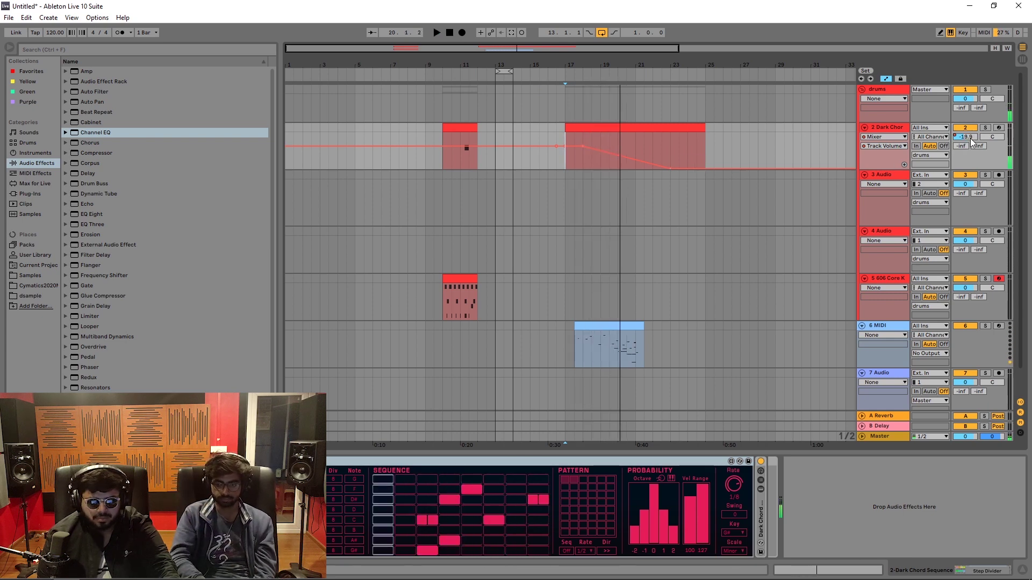
key("ctrl+z")
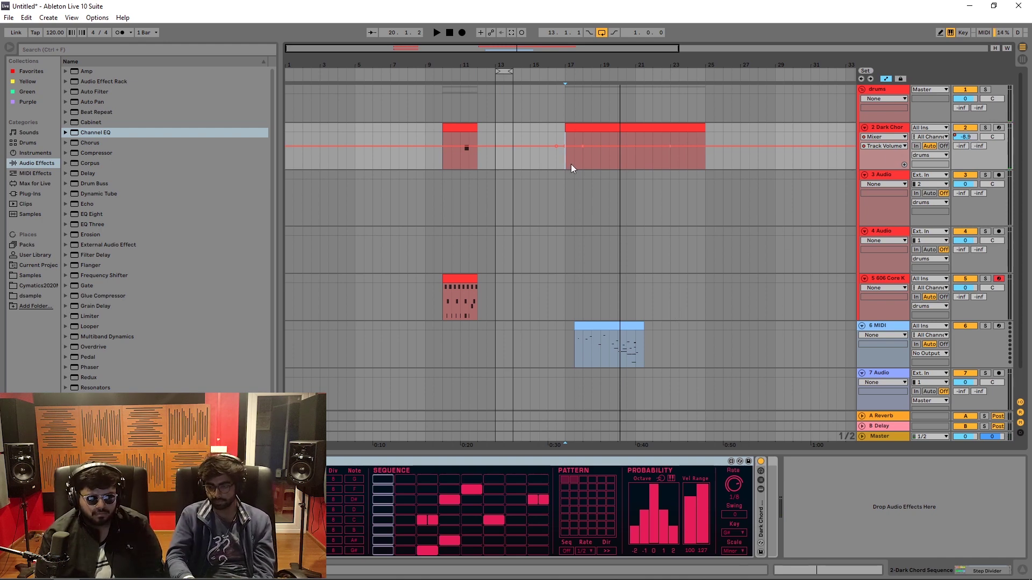
Set the 2 Dark Chord track's volume automation breakpoint at bar 18 to 4.0 dB
right_click(583, 145)
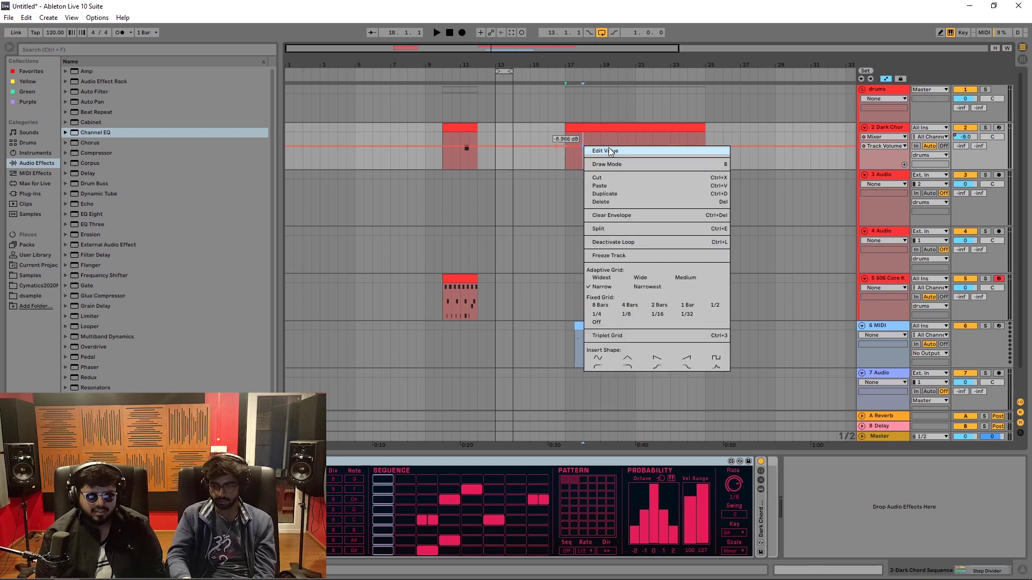
left_click(608, 150)
type("4")
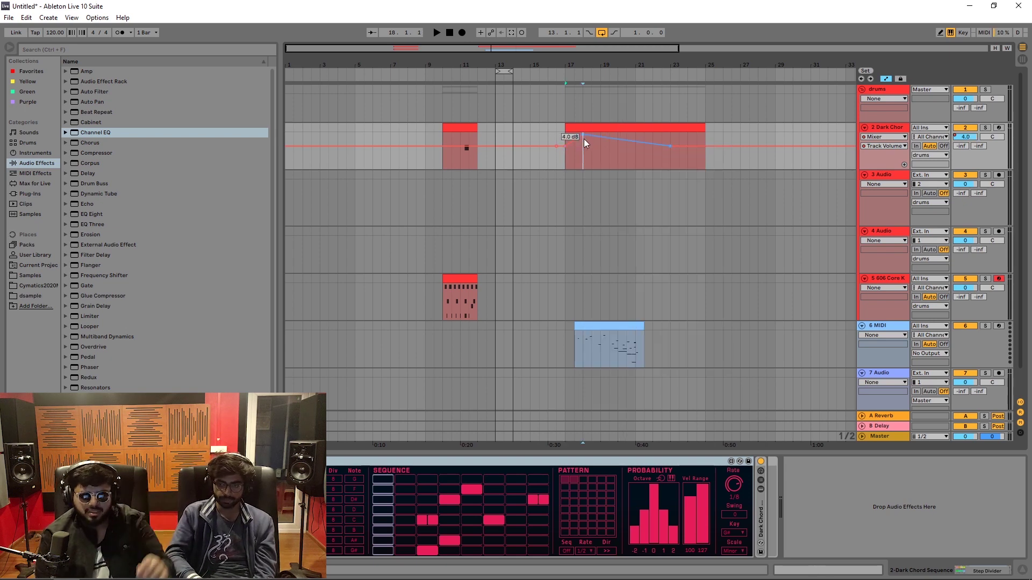
right_click(584, 133)
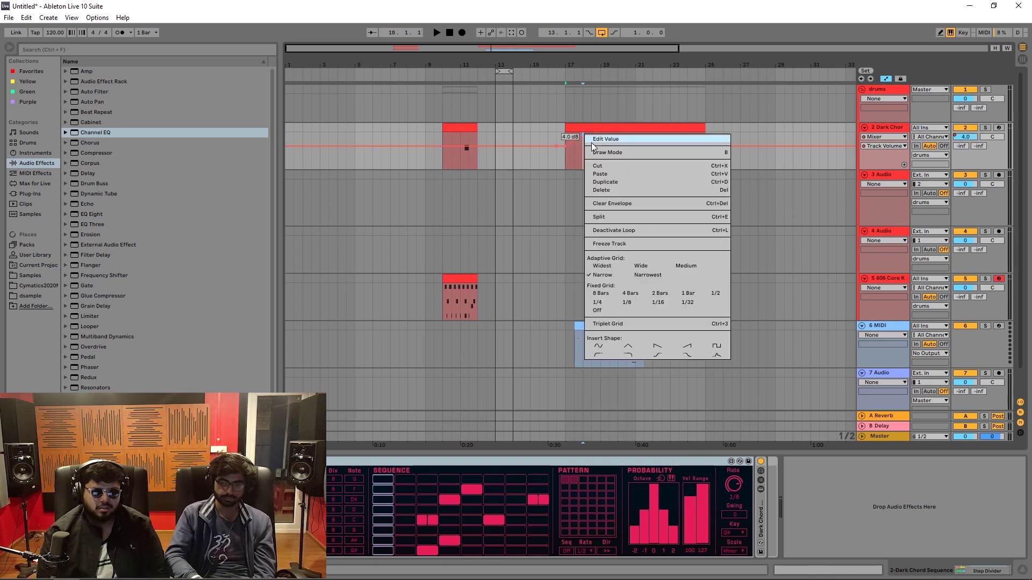
left_click(605, 189)
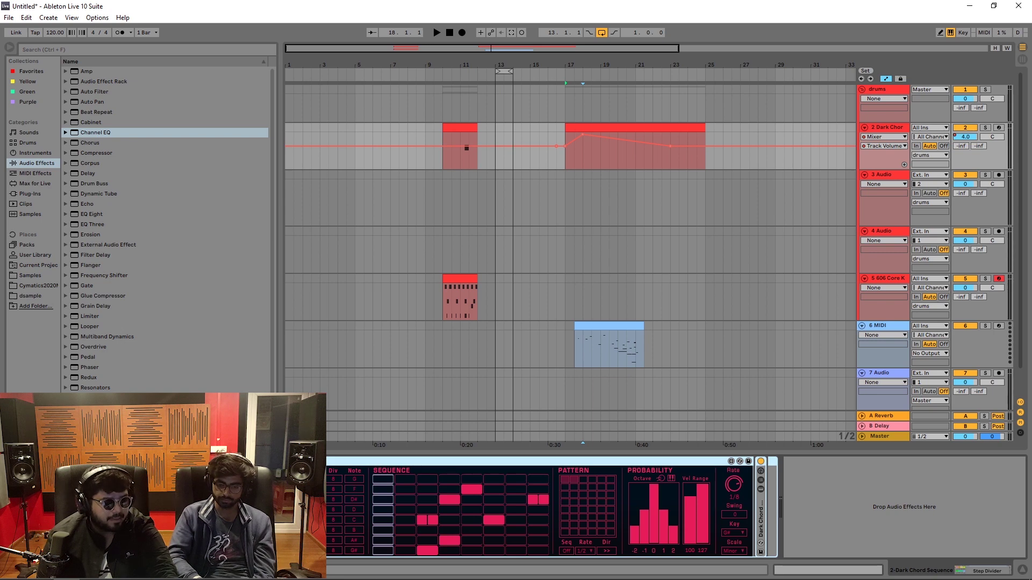
Delete the Dark Chord instrument from track 2 and load the Serum_x64 plug-in by searching the plug-ins for "seru"
key("Delete")
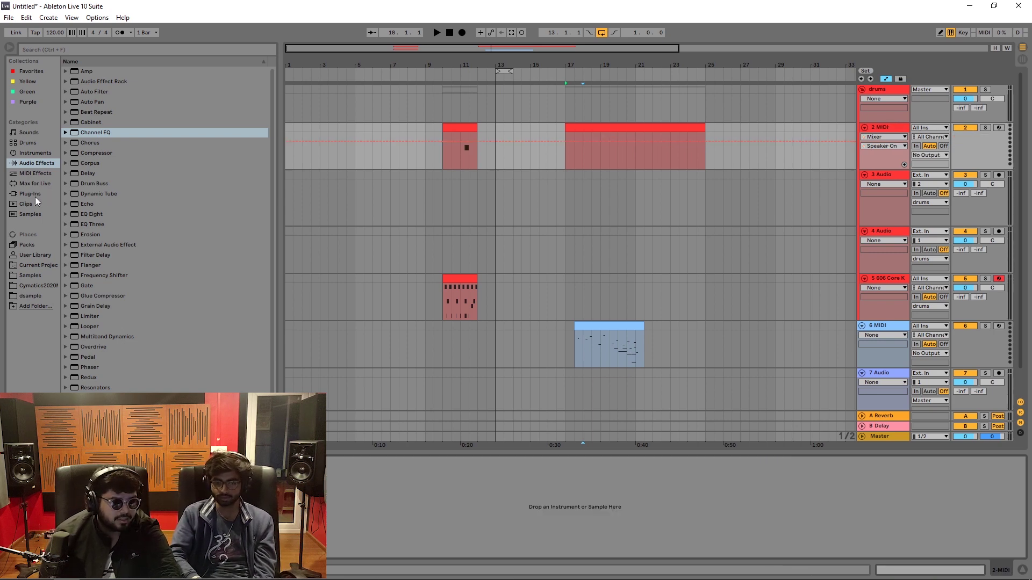
left_click(33, 194)
left_click(96, 48)
type("seru")
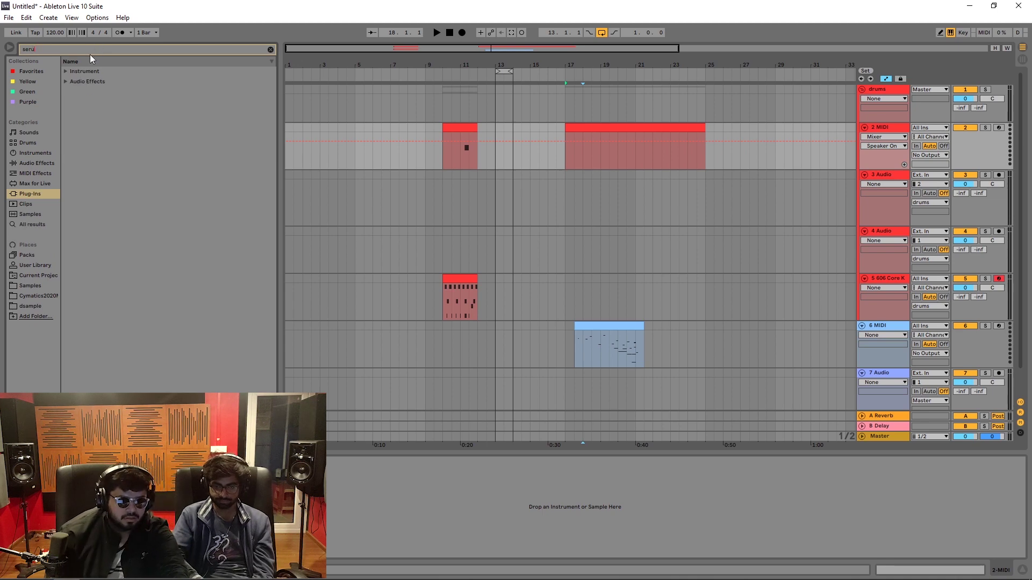
left_click(66, 71)
left_click(98, 82)
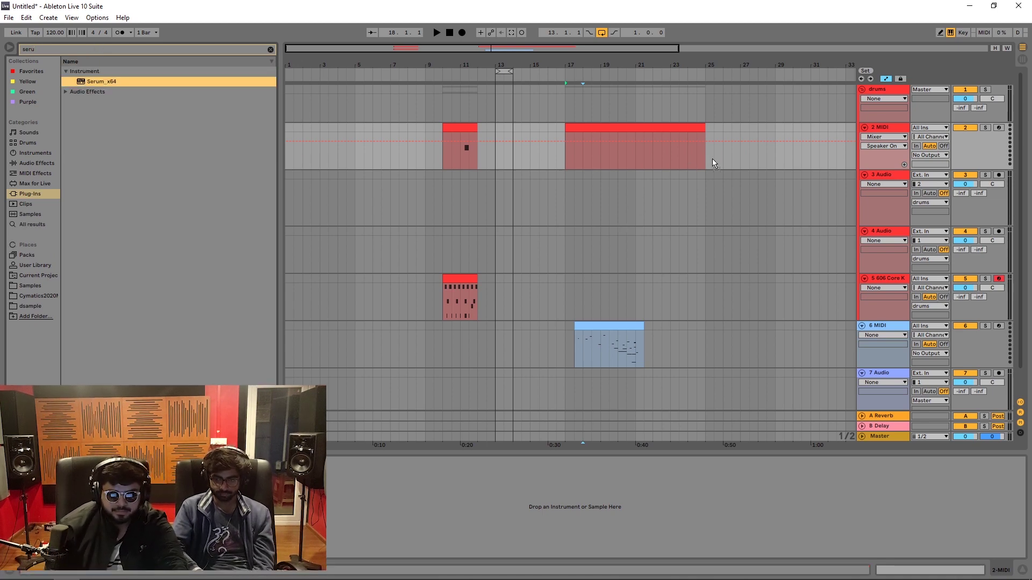
left_click_drag(712, 163, 646, 132)
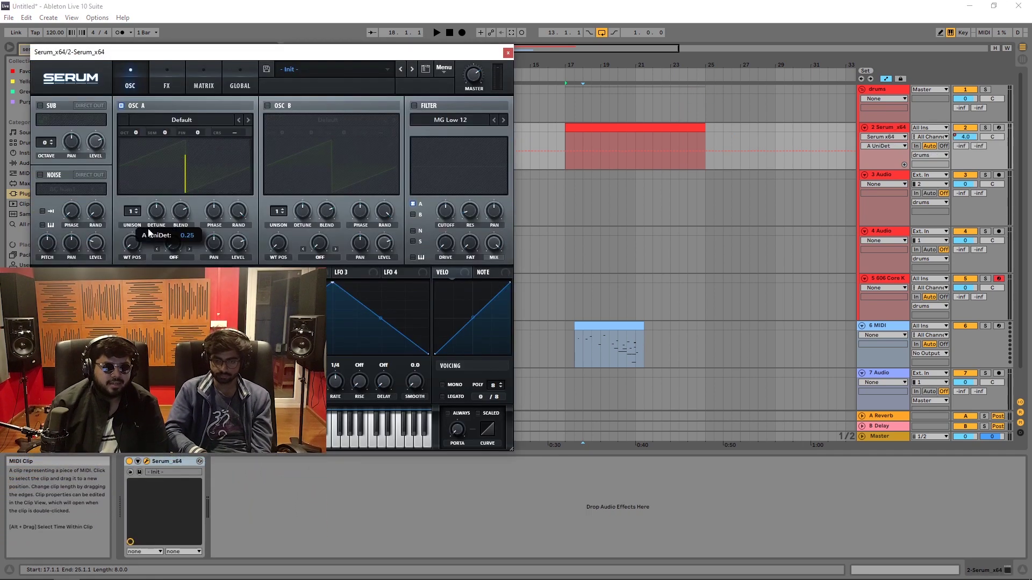
Move the Serum window clear of track 2, unfold the Serum device's parameter panel and turn on its Configure mode
left_click(96, 18)
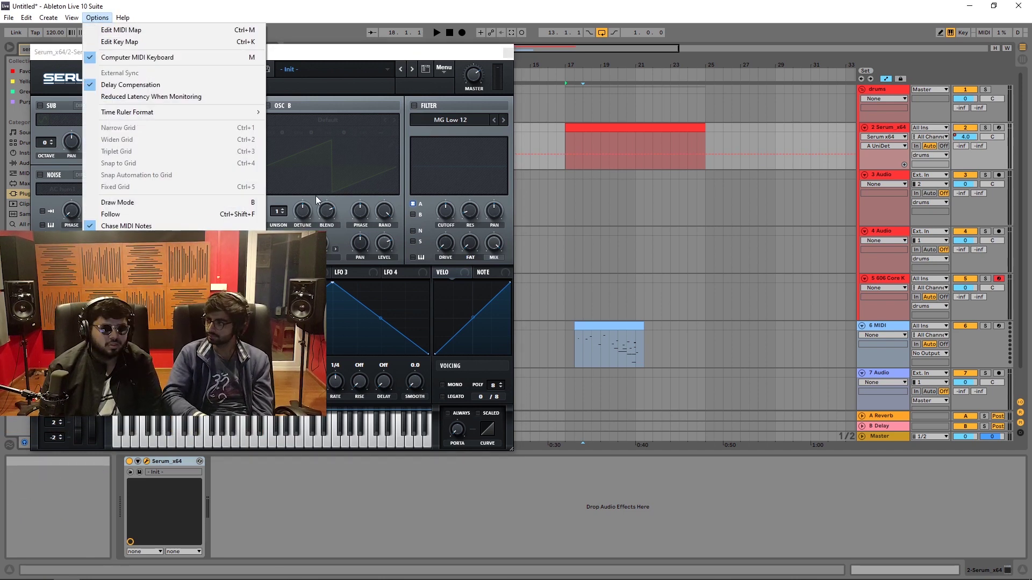
left_click(320, 51)
left_click_drag(309, 54, 391, 56)
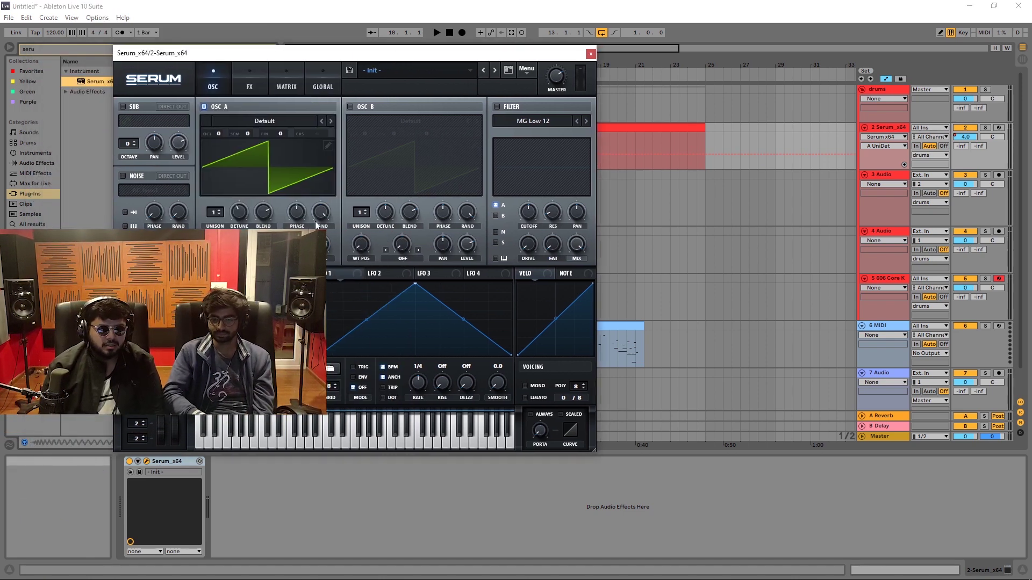
left_click_drag(304, 54, 676, 83)
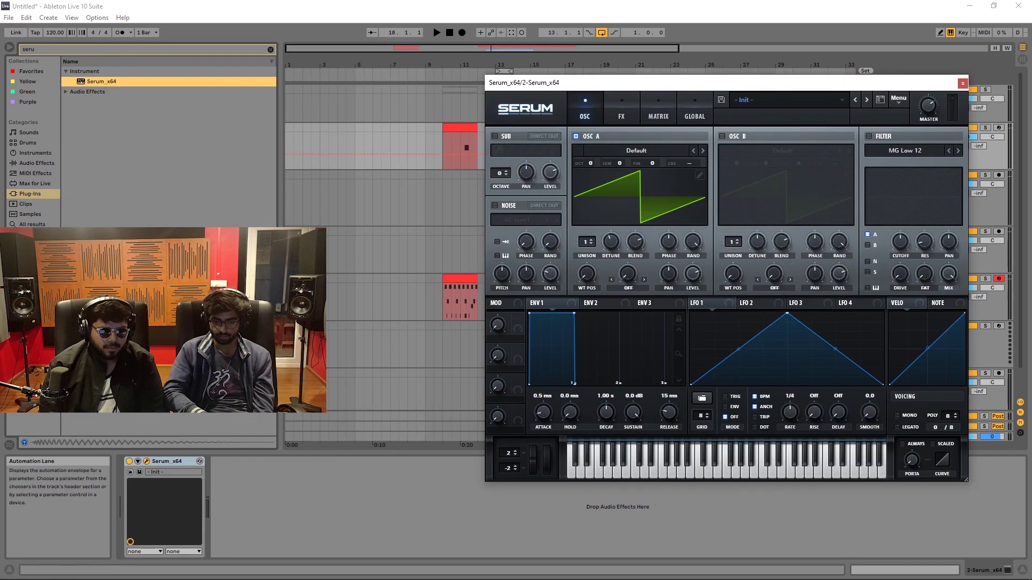
left_click(138, 461)
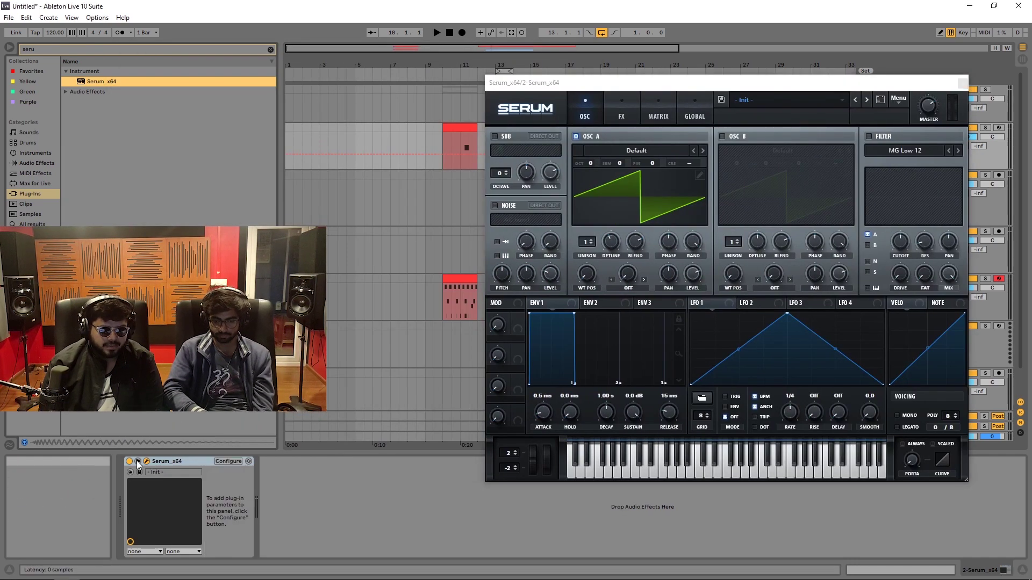
left_click(227, 463)
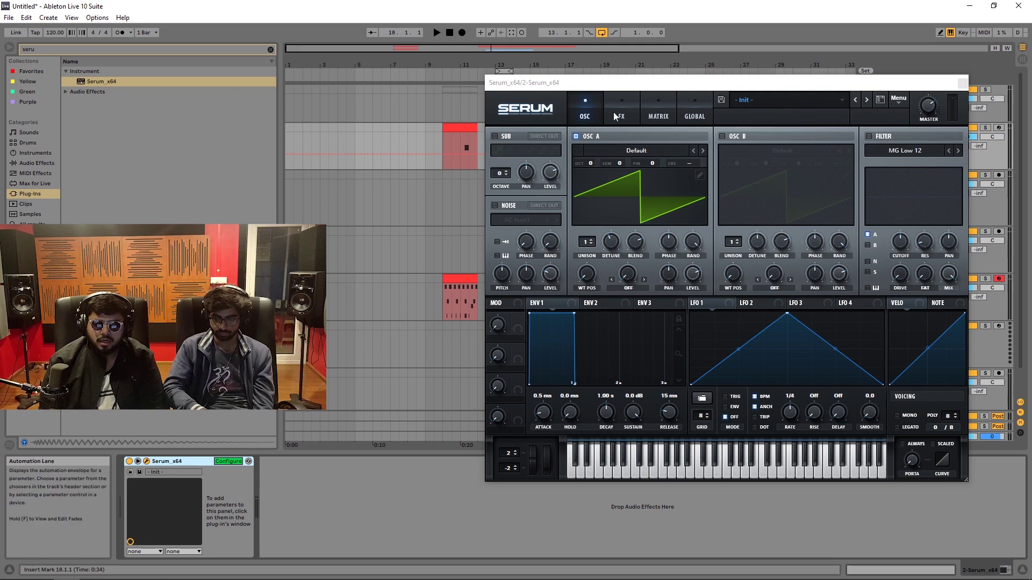
left_click_drag(614, 82, 644, 198)
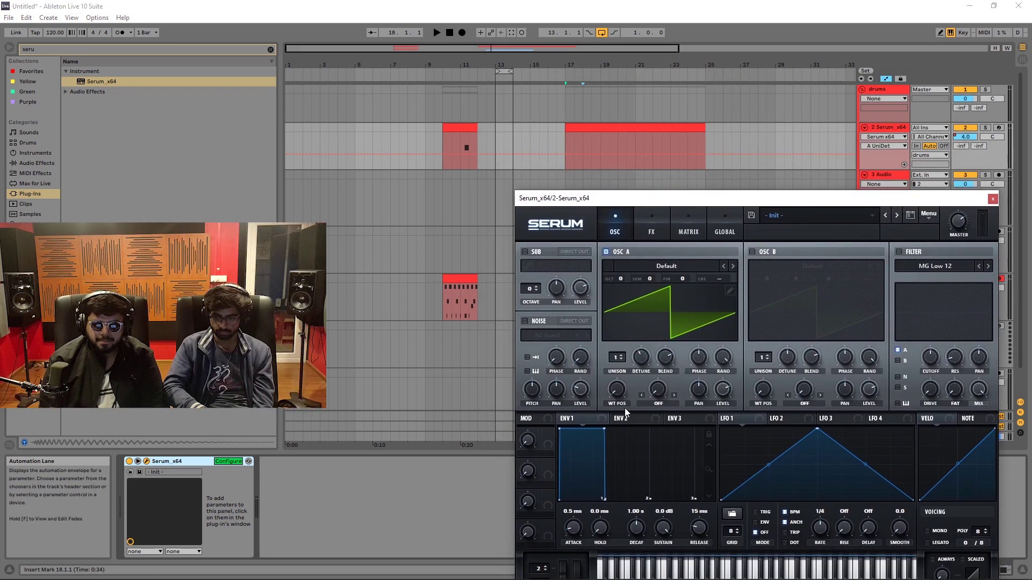
Expose Serum's A UniDet, A Phase, Fil Stereo, B Vol, B Pan, B Warp, B WTPos, A Vol, A Pan and A Warp on the device
left_click_drag(641, 357, 637, 315)
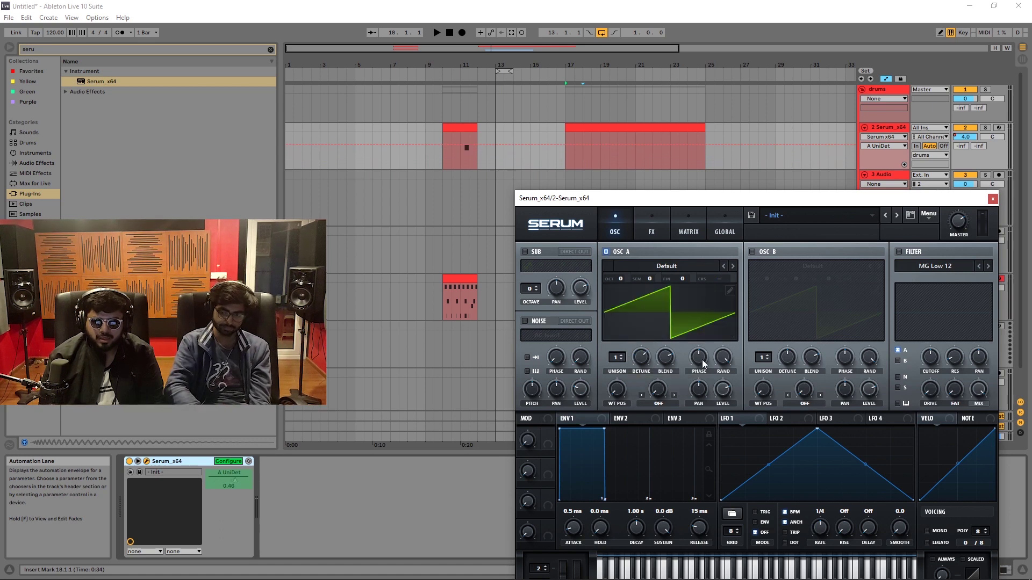
mouse_move(703, 364)
left_mouse_down()
mouse_move(697, 334)
mouse_move(701, 355)
left_mouse_up()
left_click_drag(979, 357, 978, 377)
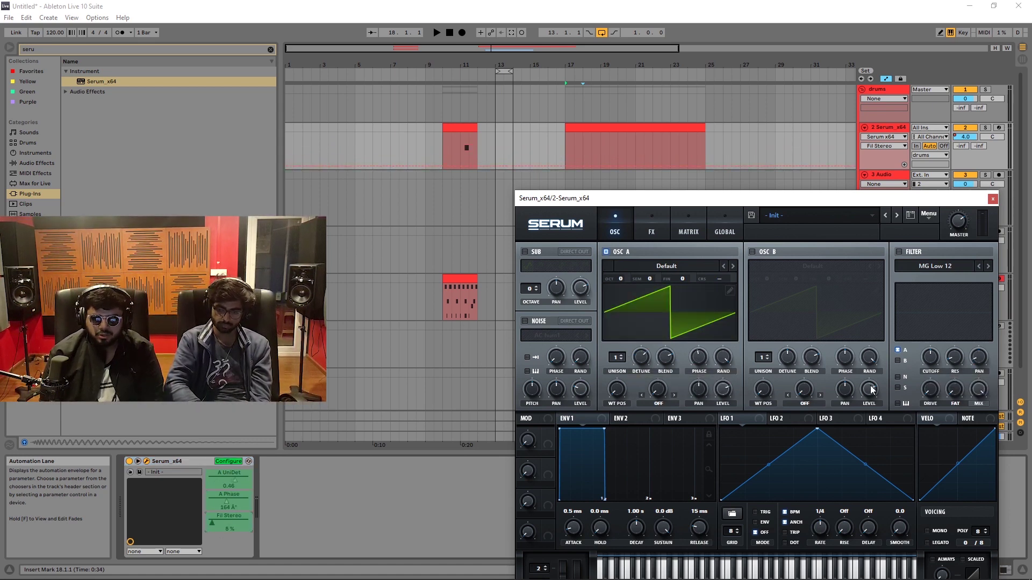
left_click_drag(870, 388, 871, 407)
left_click_drag(846, 388, 842, 407)
left_click(805, 391)
left_click_drag(761, 390, 699, 393)
left_click(660, 391)
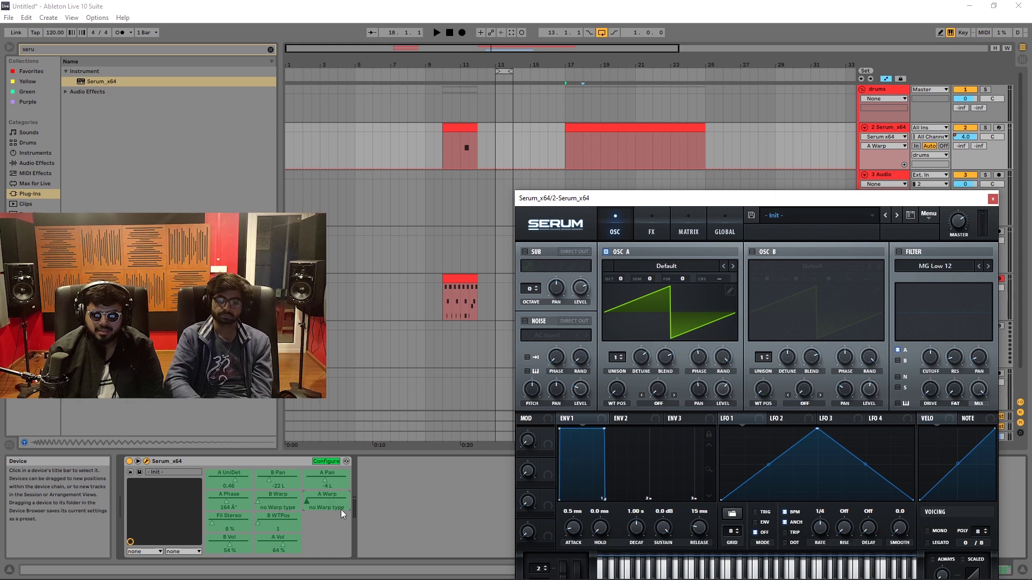
mouse_move(660, 390)
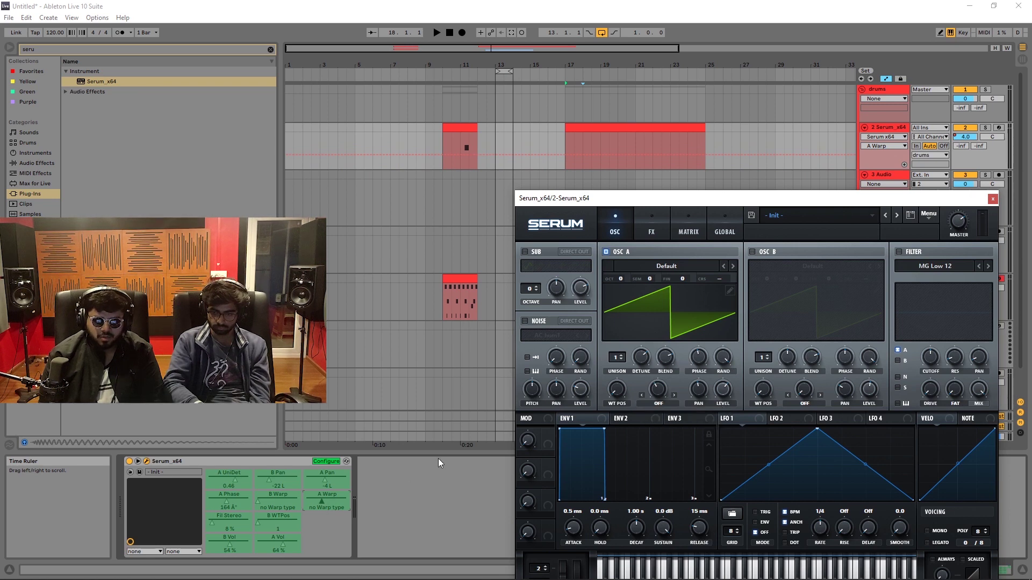
Turn off Configure mode, show Serum's A Warp automation and shape a curved rise from bar 17 to about bar 20
left_click(333, 460)
right_click(323, 502)
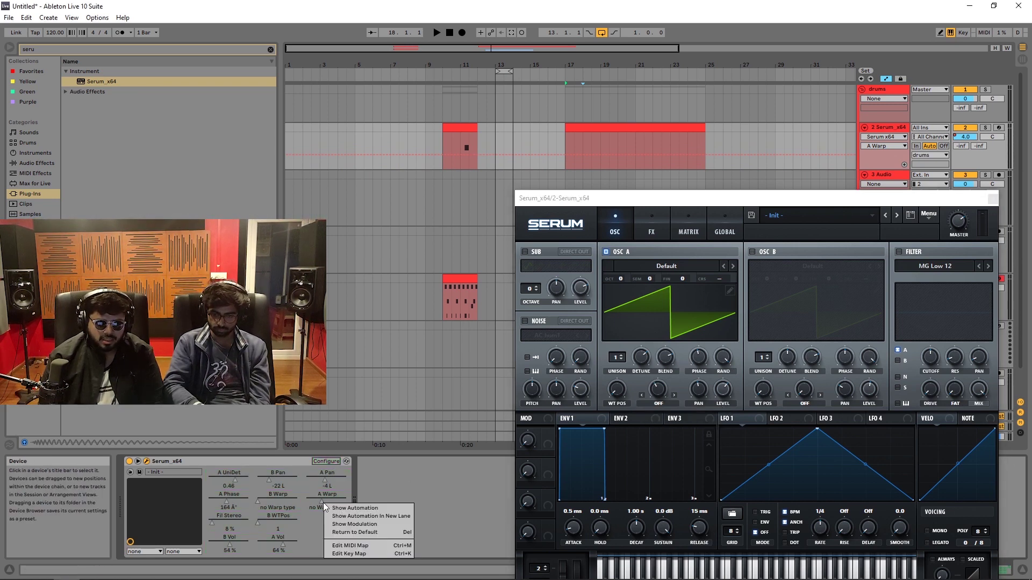
left_click(346, 511)
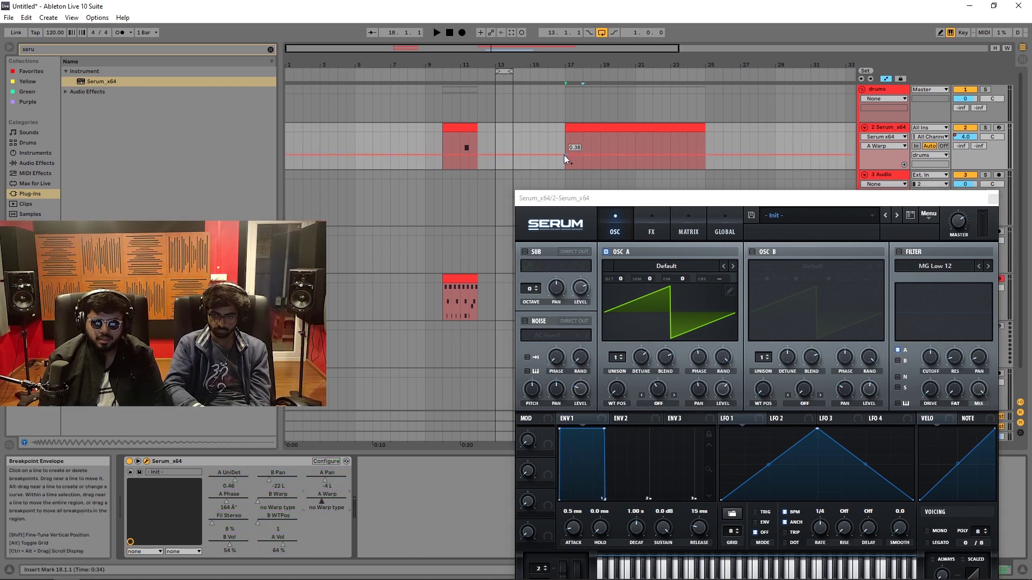
left_click_drag(613, 154, 617, 132)
key("space")
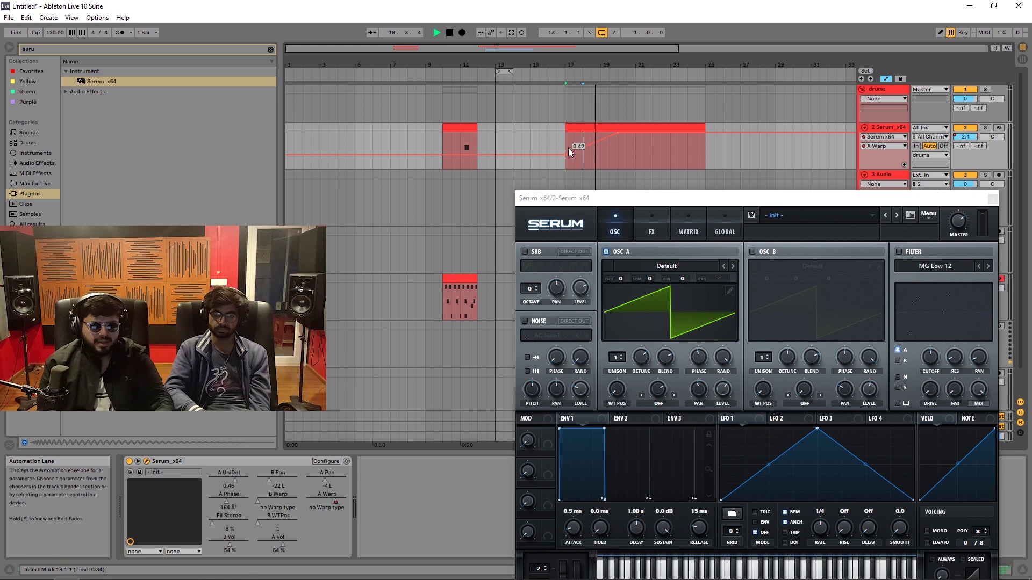
key("space")
left_click_drag(585, 152, 585, 167)
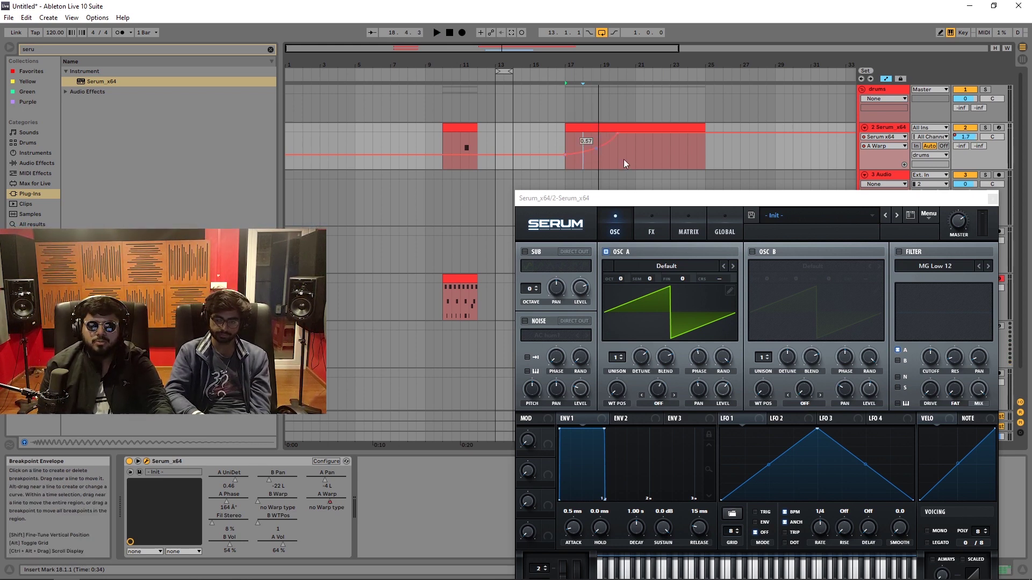
Close the Serum window and remove the Serum device from track 2
left_click(992, 199)
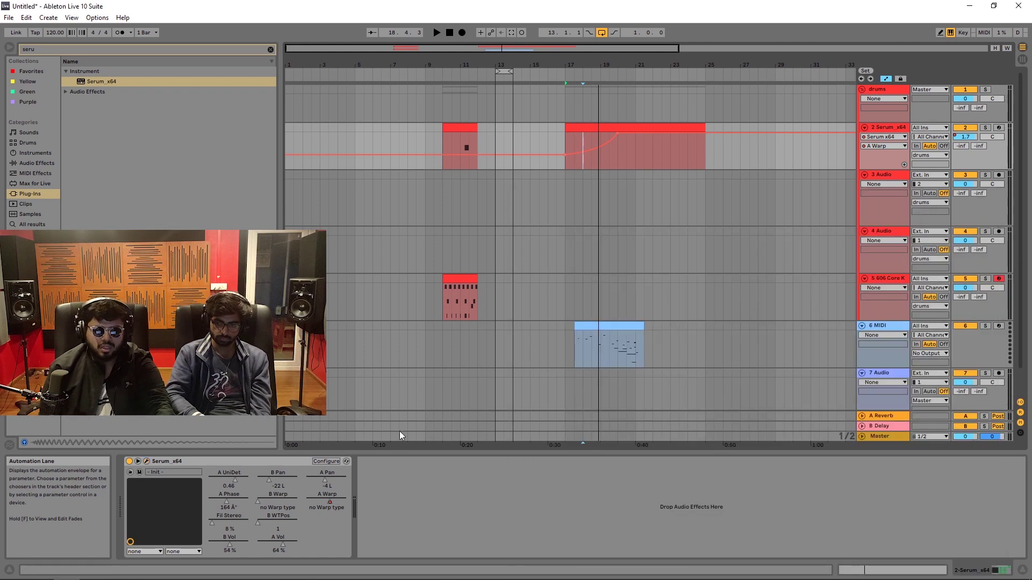
right_click(247, 458)
left_click(275, 505)
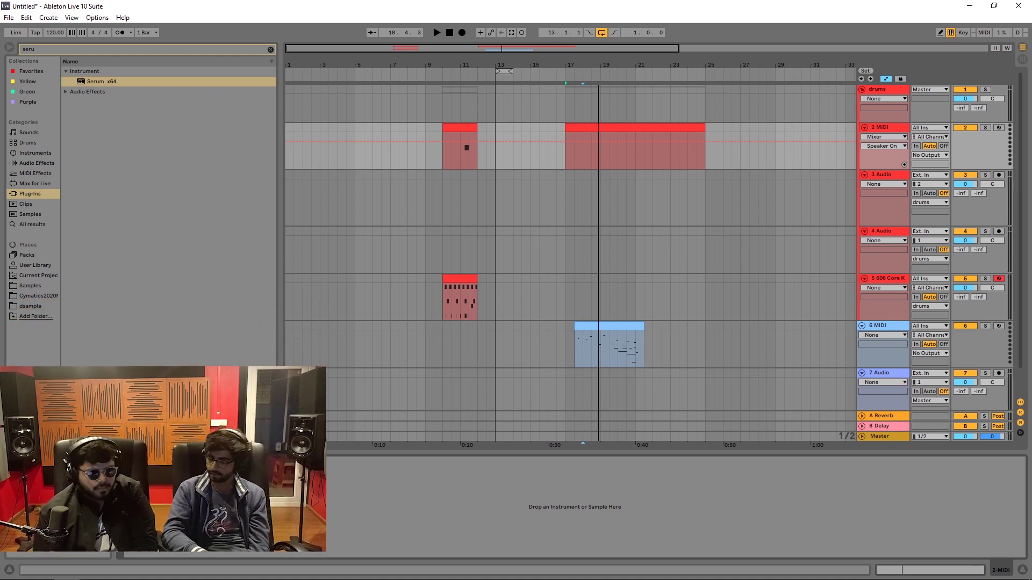
Copy track 2's MIDI clip at bar 10 and paste it at bar 13
left_click(463, 126)
key("ctrl+c")
left_click(493, 135)
key("ctrl+v")
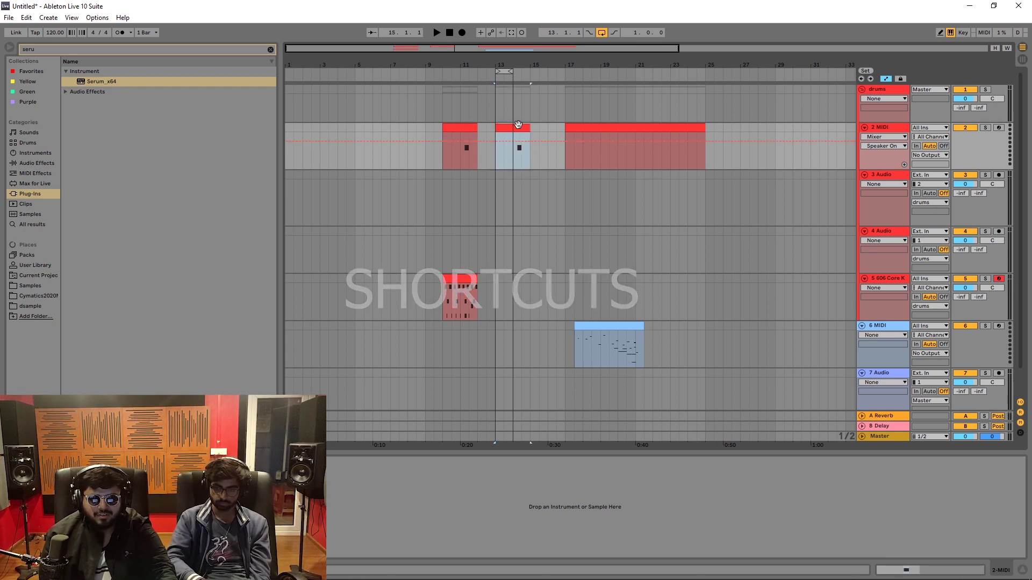
Duplicate the pasted clip repeatedly until the copies reach bar 25, and toggle Draw Mode on and off
key("ctrl+d")
key("ctrl+d")
key("ctrl+d")
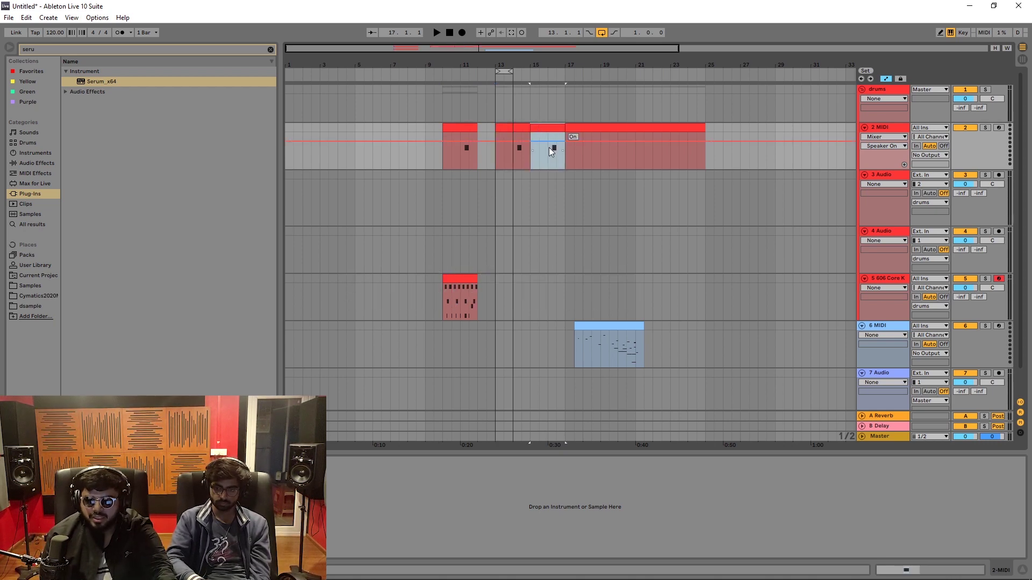
key("ctrl+d")
key("ctrl+d")
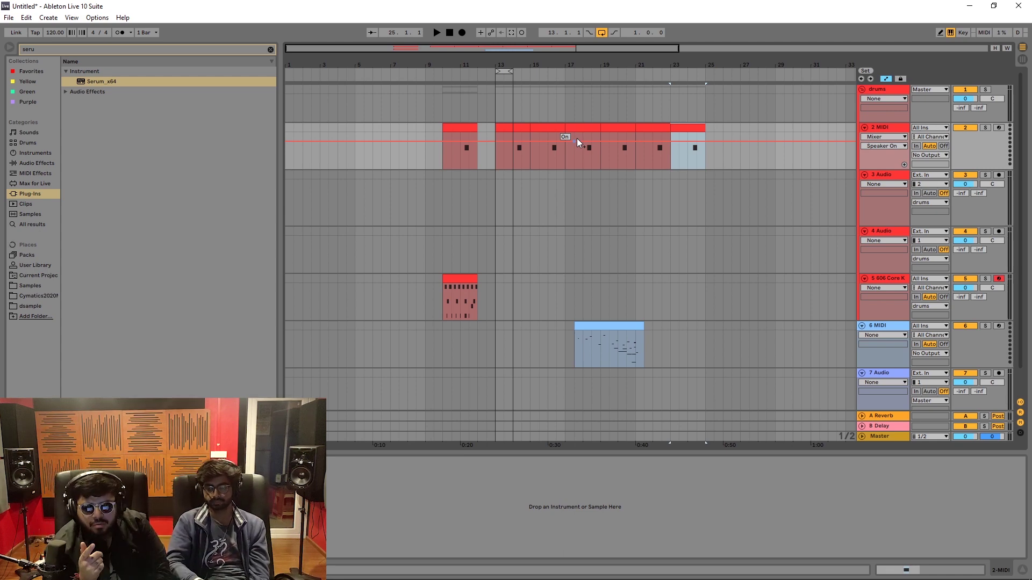
key("b")
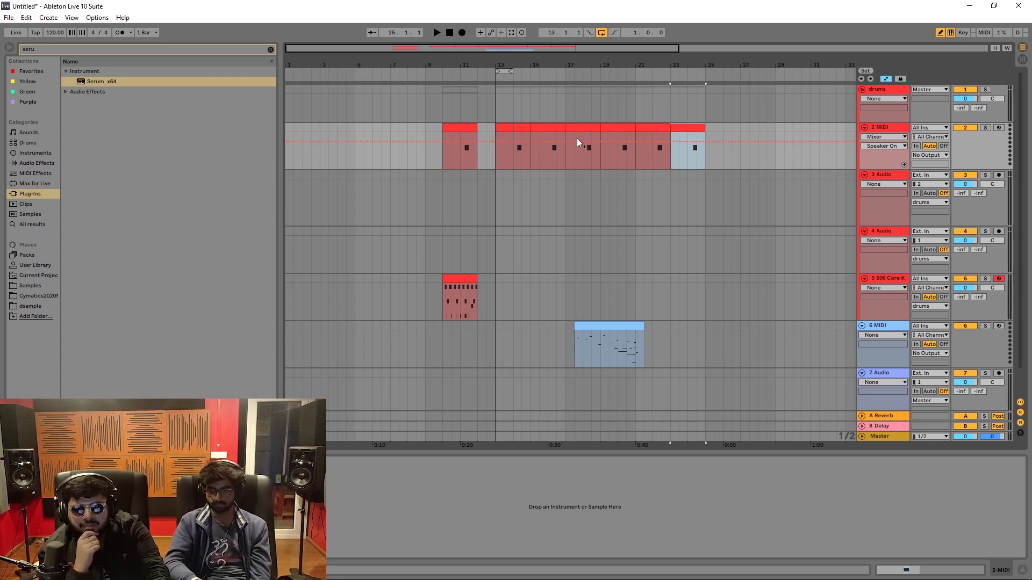
key("b")
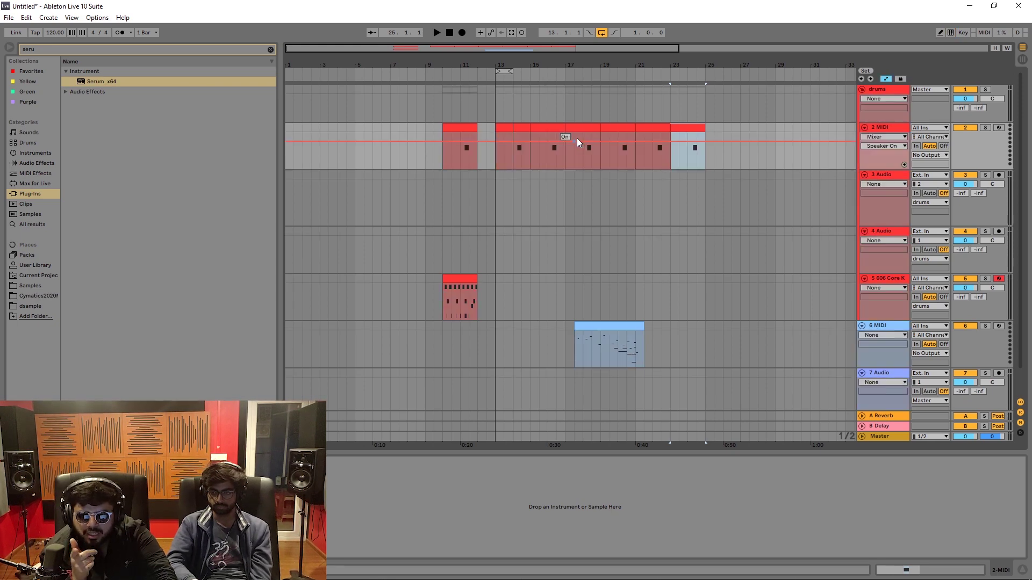
Turn off automation mode in the arrangement and select bars 20 to 27 on the 4 Audio track
key("a")
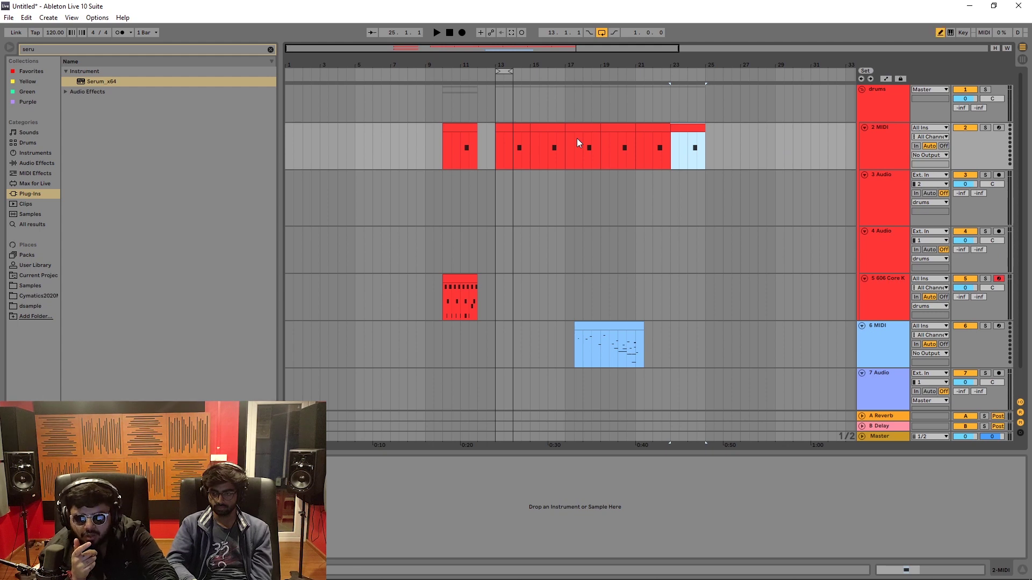
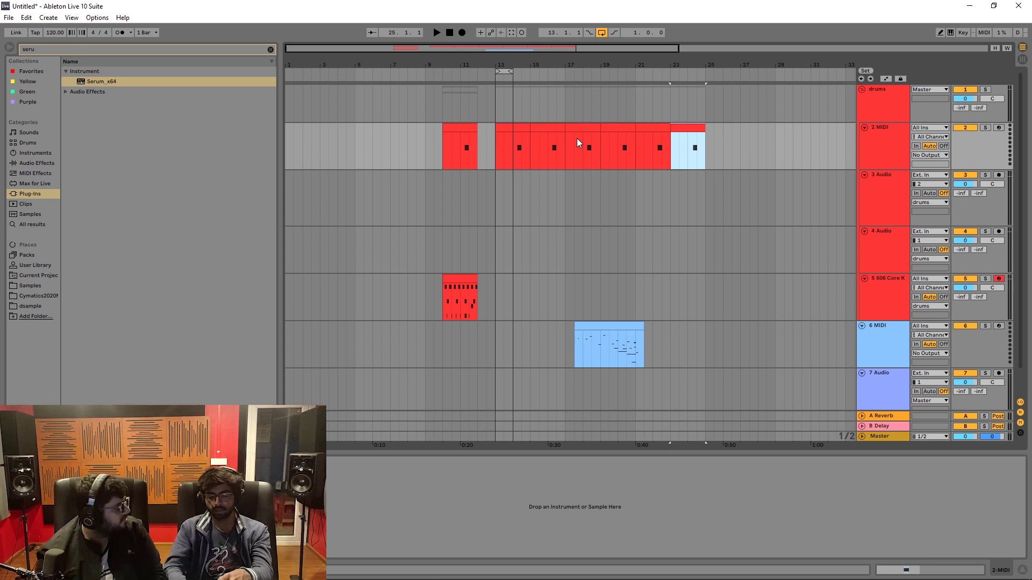
left_click_drag(627, 239, 734, 240)
scroll(876, 301, "down", 1)
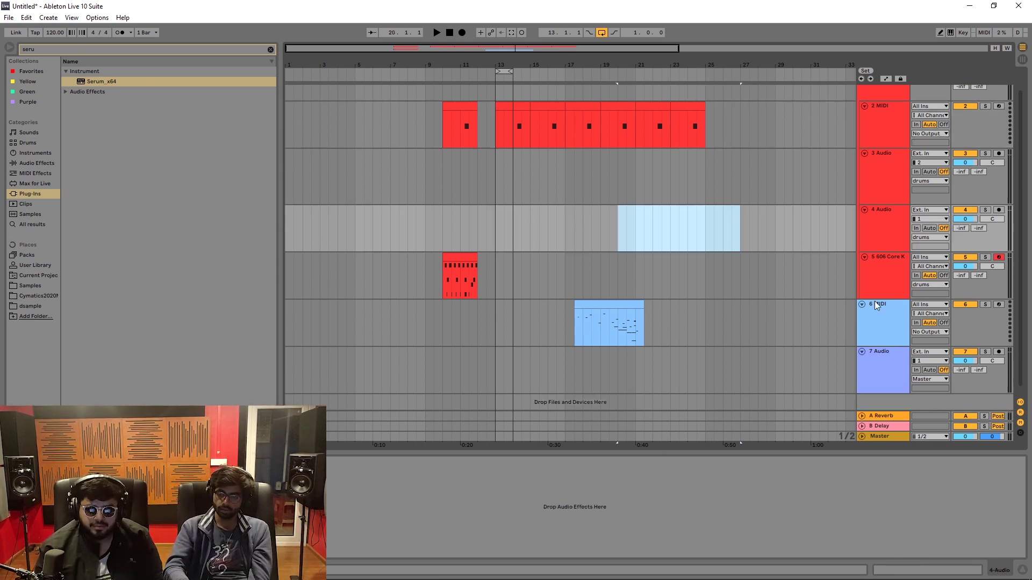
Delete the 3 Audio track in the drums group and the audio track below the blue MIDI track
right_click(896, 404)
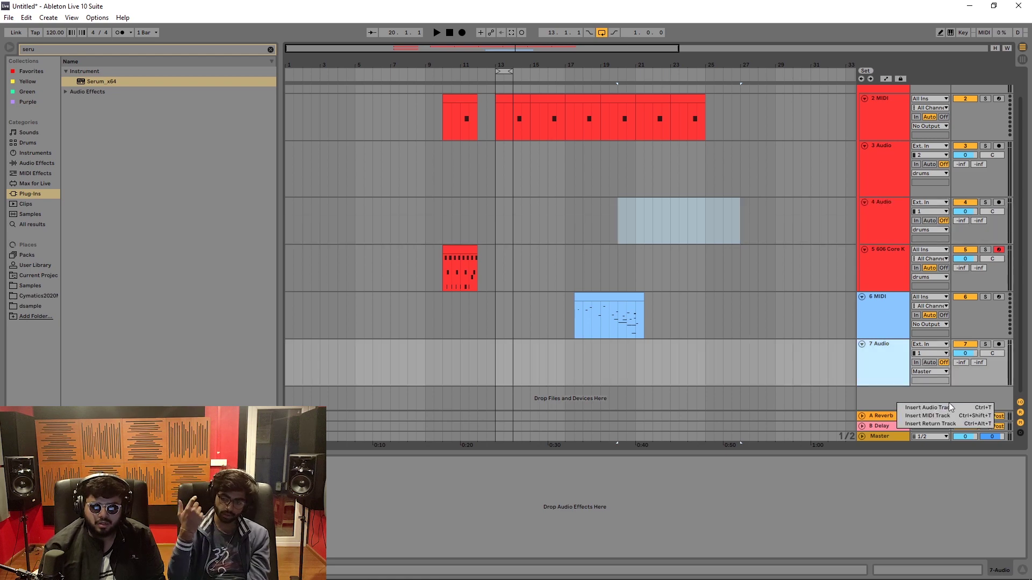
left_click(904, 384)
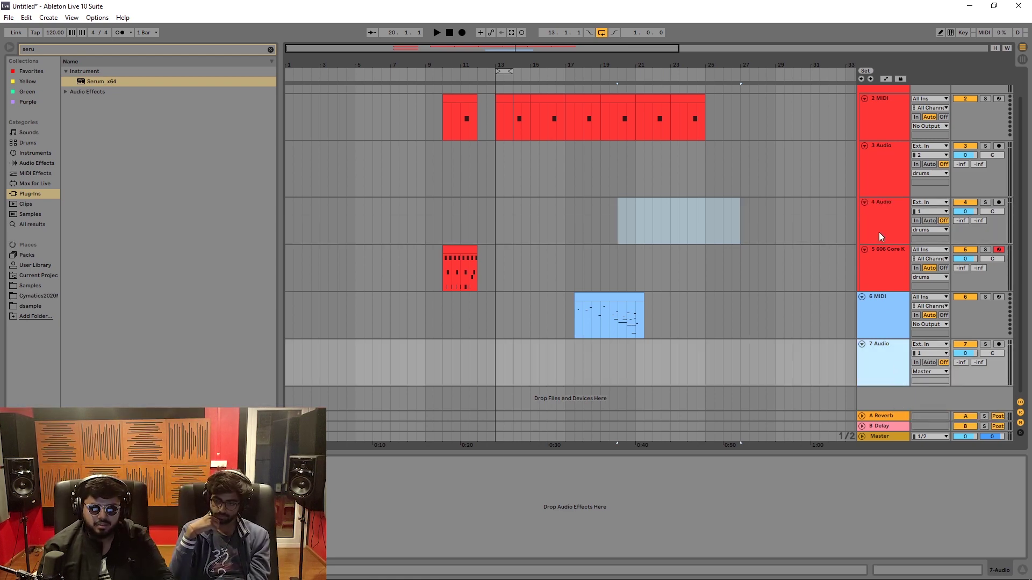
right_click(879, 155)
left_click(899, 186)
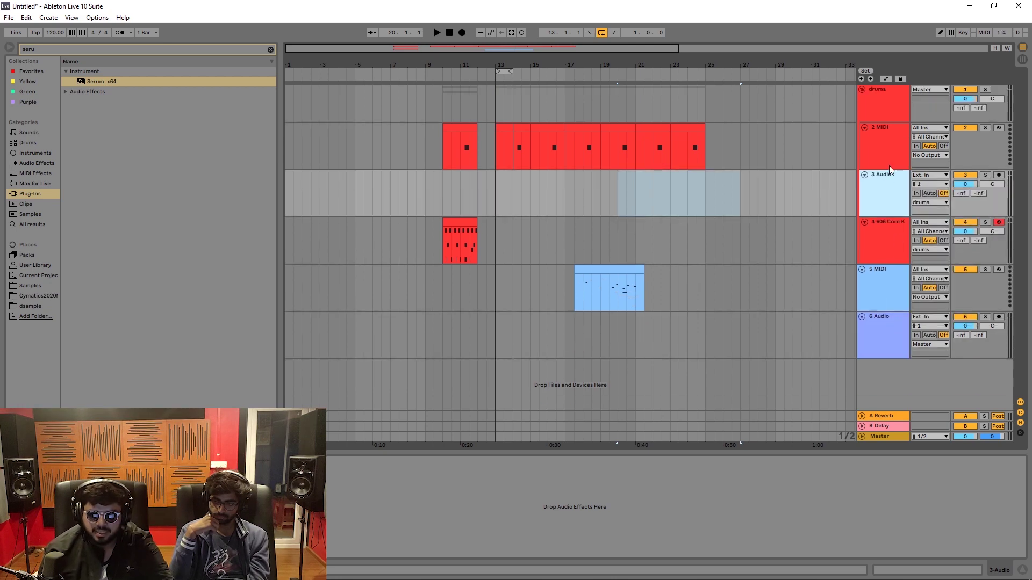
right_click(892, 334)
left_click(915, 363)
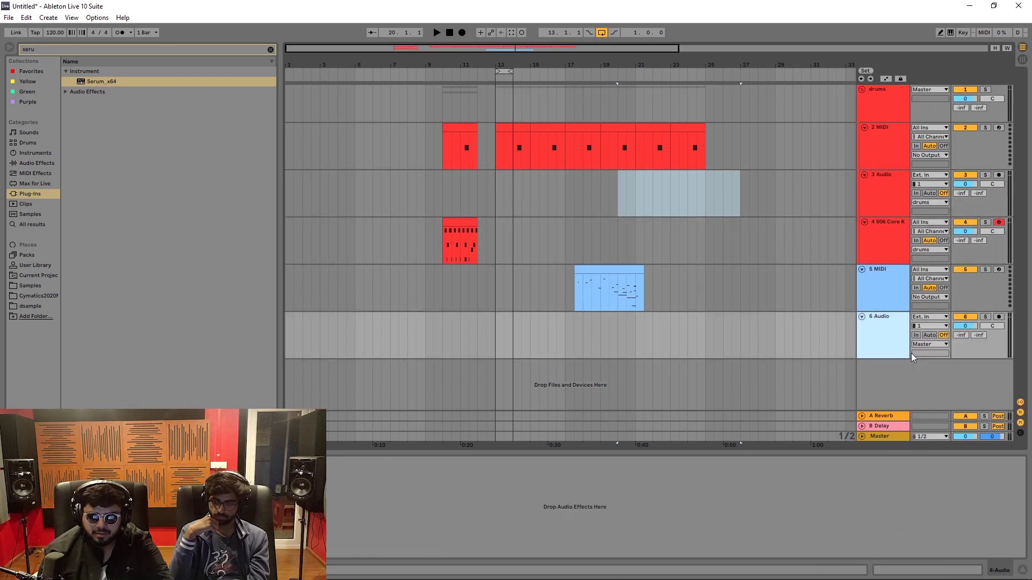
right_click(917, 346)
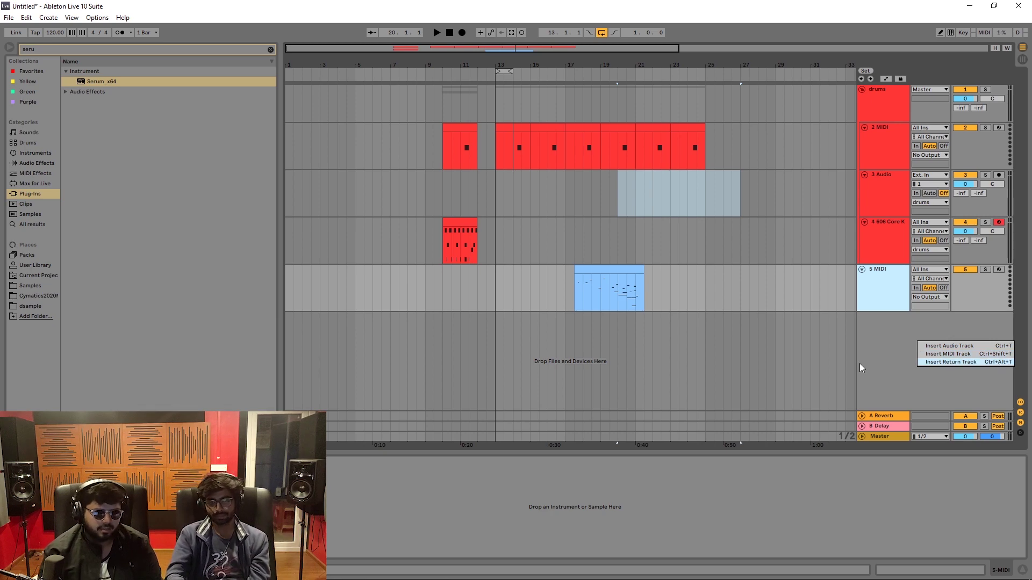
left_click(892, 360)
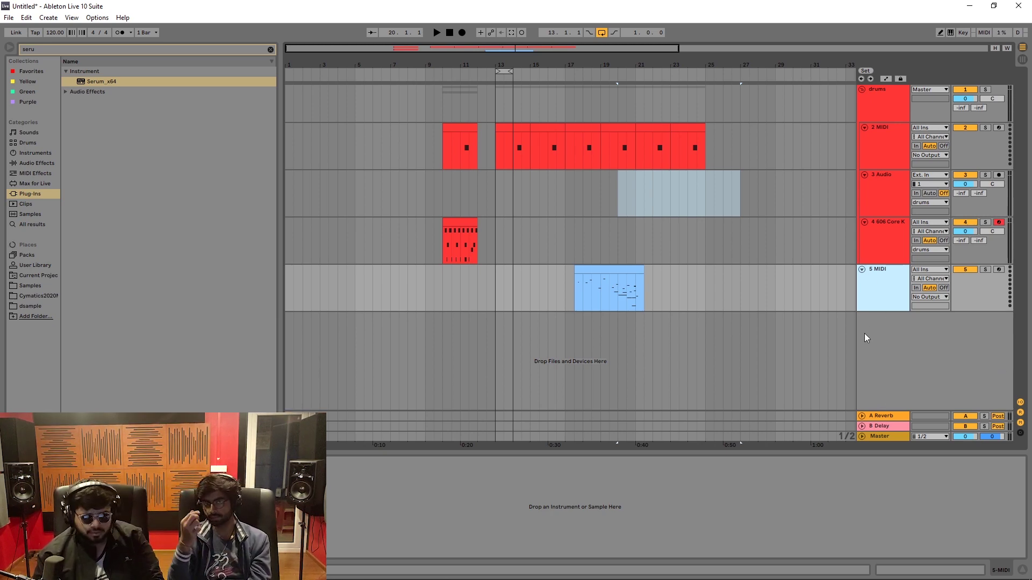
Delete the MIDI clip starting at bar 17 on the 5 MIDI track
left_click(606, 275)
right_click(607, 269)
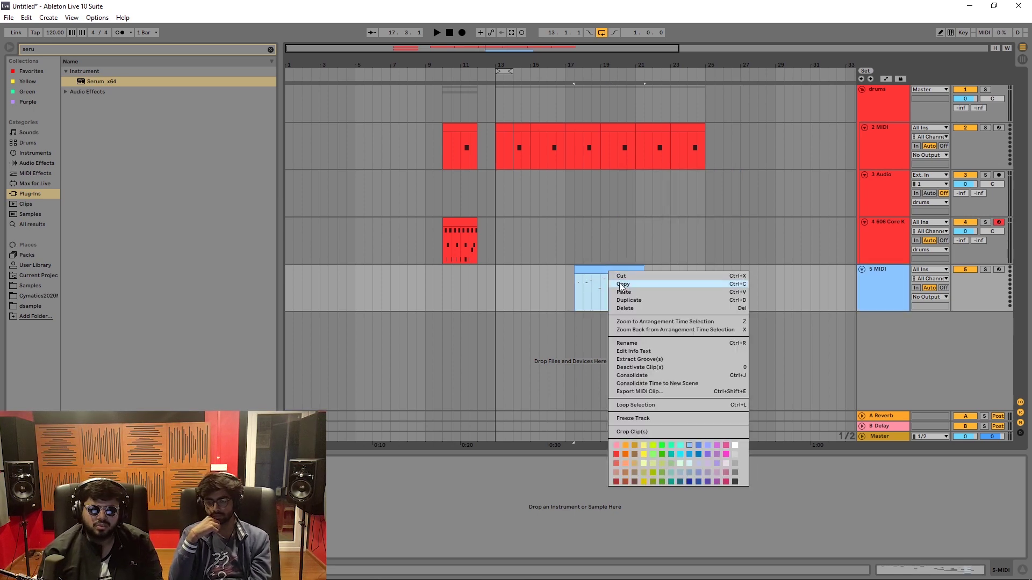
left_click(630, 308)
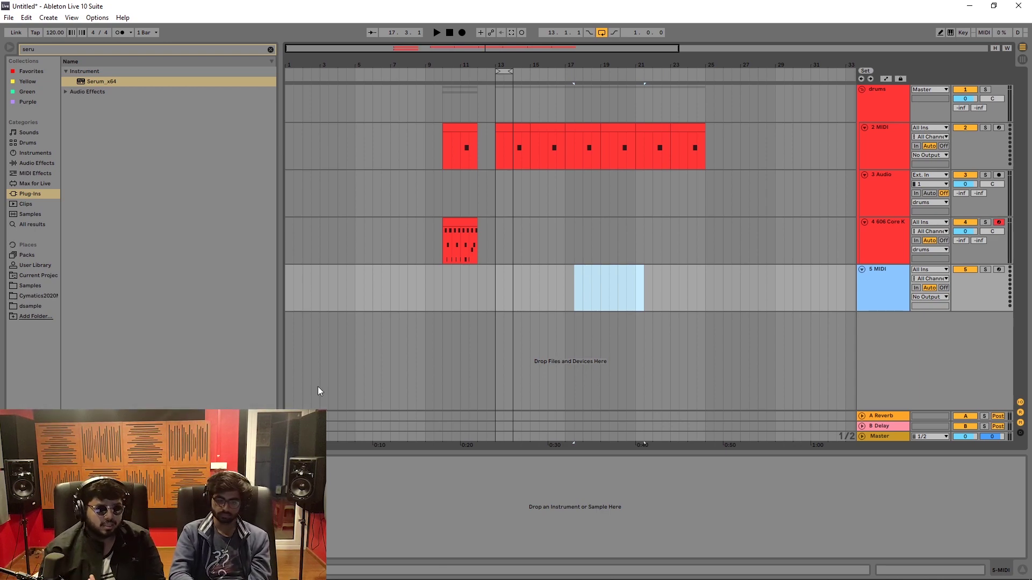
Examine the Add Folder dialog and the contents of the Samples, dsample and Current Project places in the browser
left_click(33, 316)
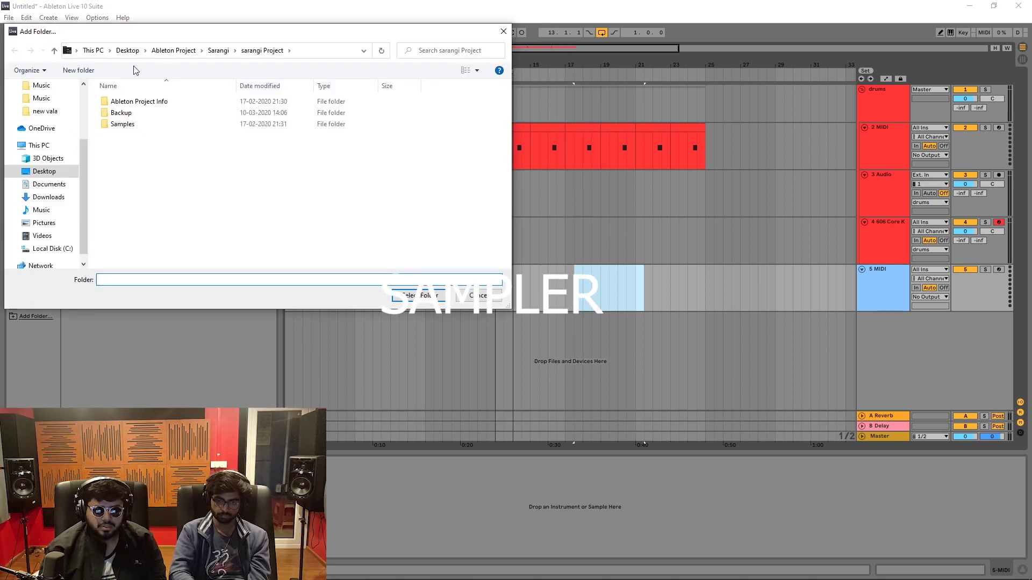
left_click(123, 125)
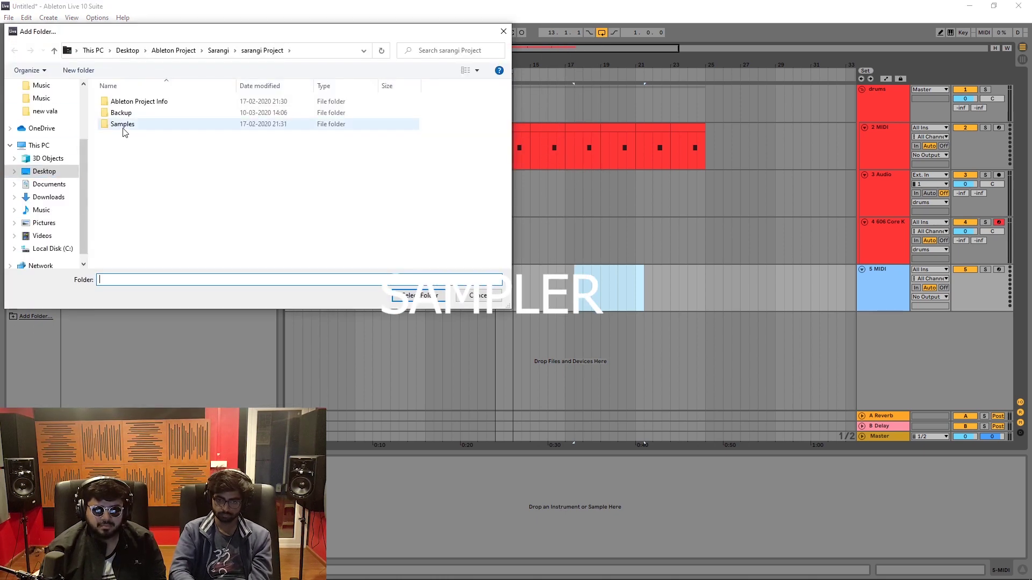
left_click(441, 295)
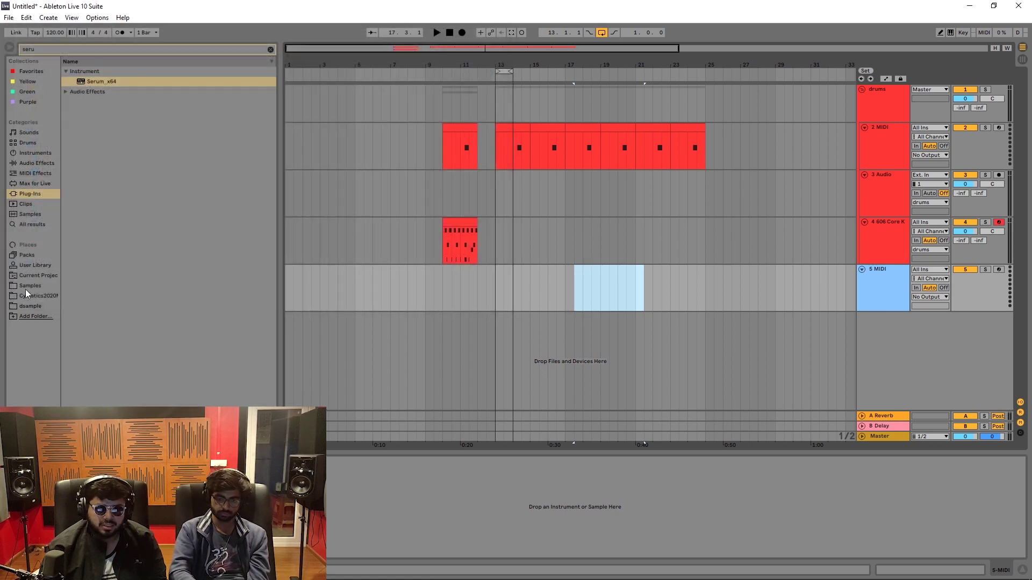
left_click(118, 50)
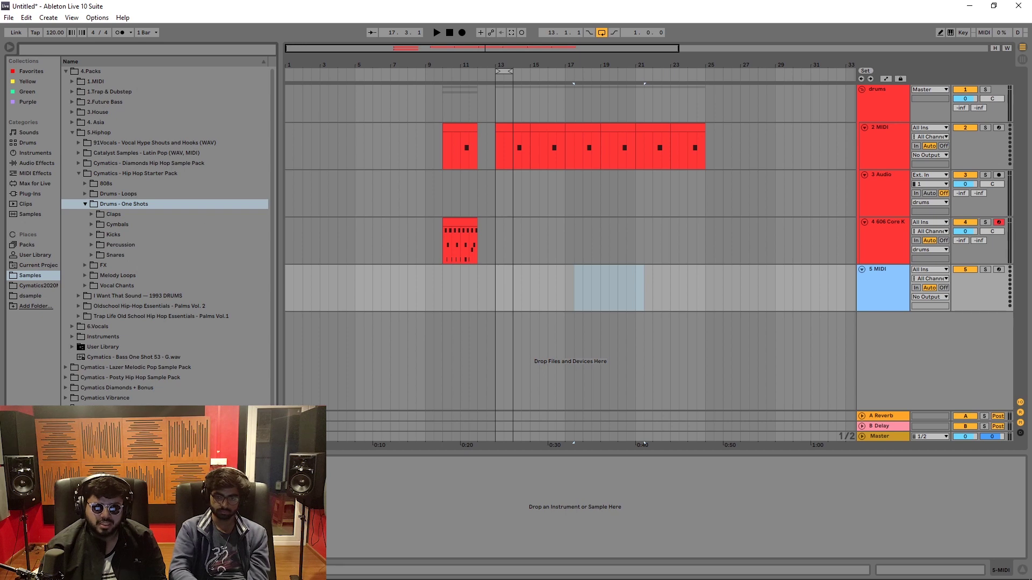
left_click(36, 306)
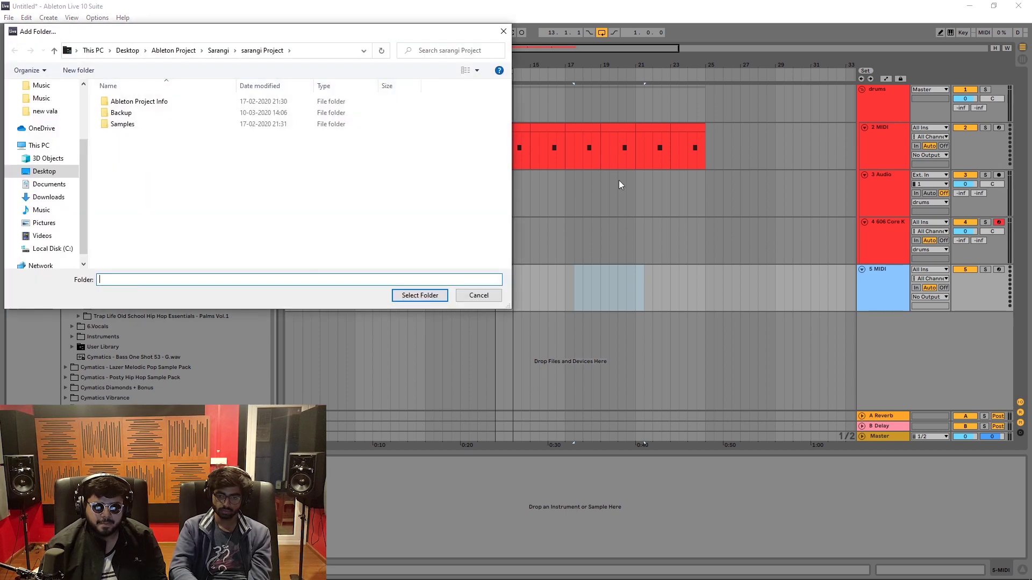
left_click(486, 299)
left_click(33, 295)
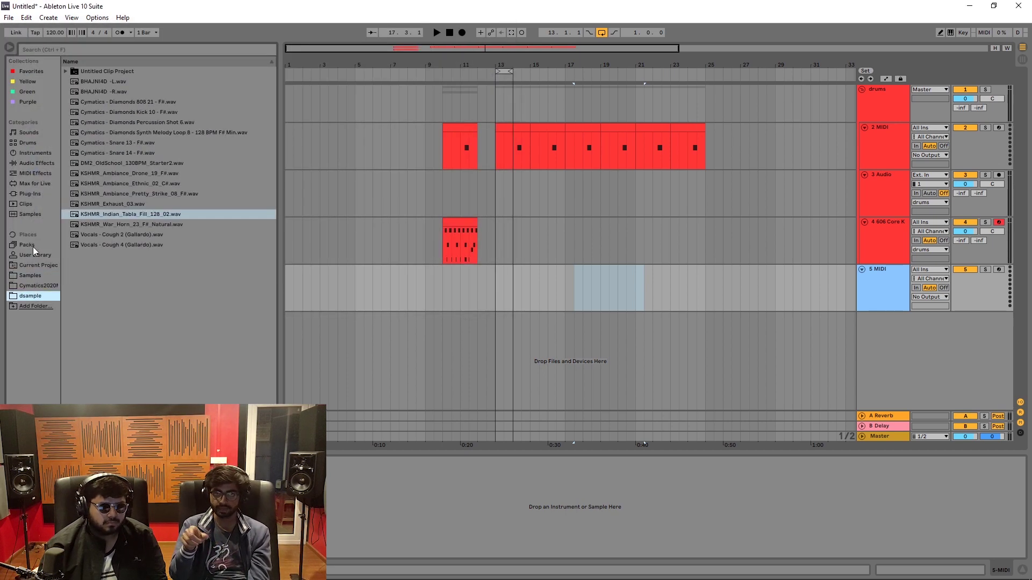
left_click(47, 265)
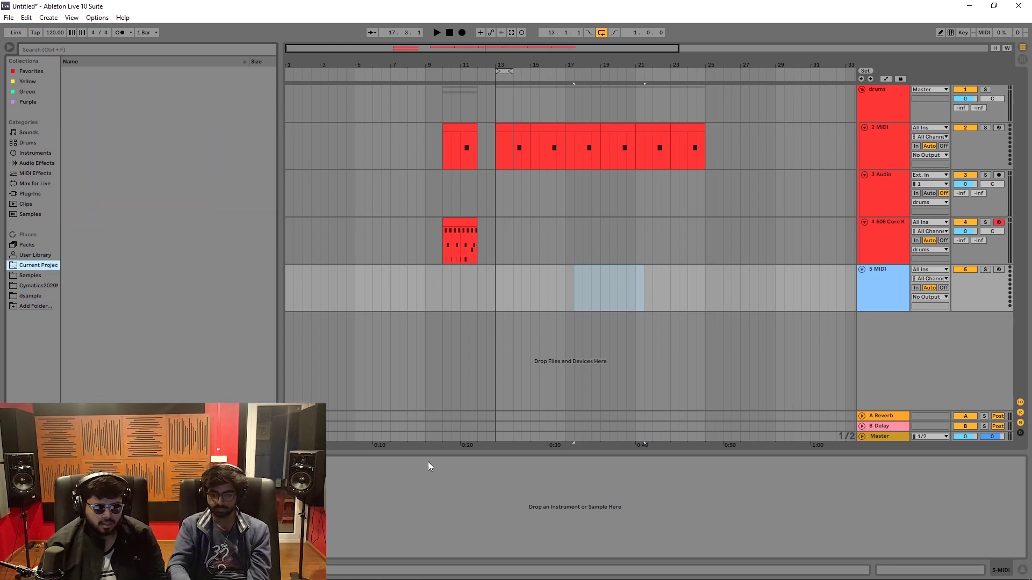
Switch to FL Studio and examine the Kick channel's sampler settings, closing its window when done
key("alt+Tab")
key("Tab")
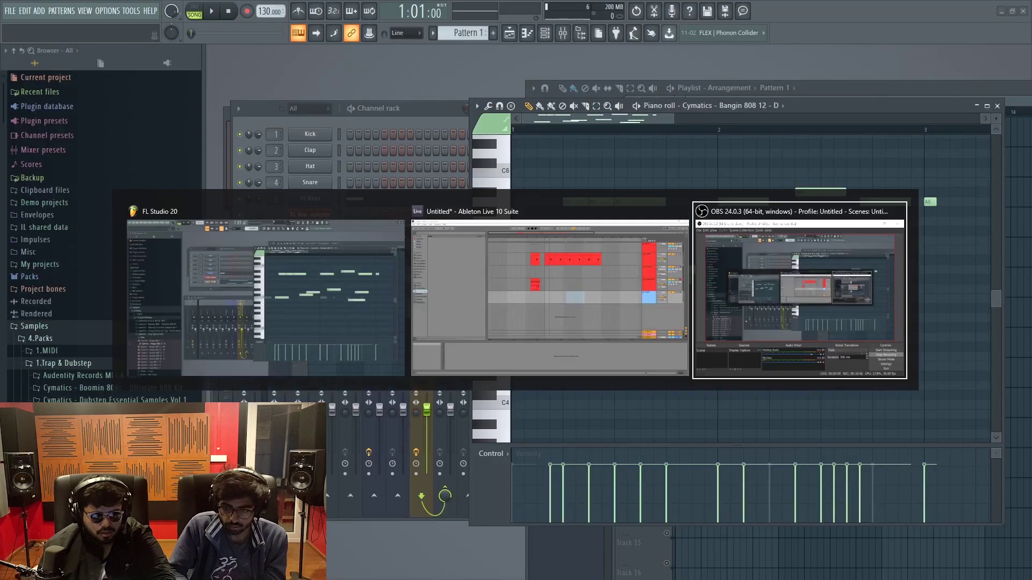
key("Tab")
key("Tab")
key("Tab")
key("Tab")
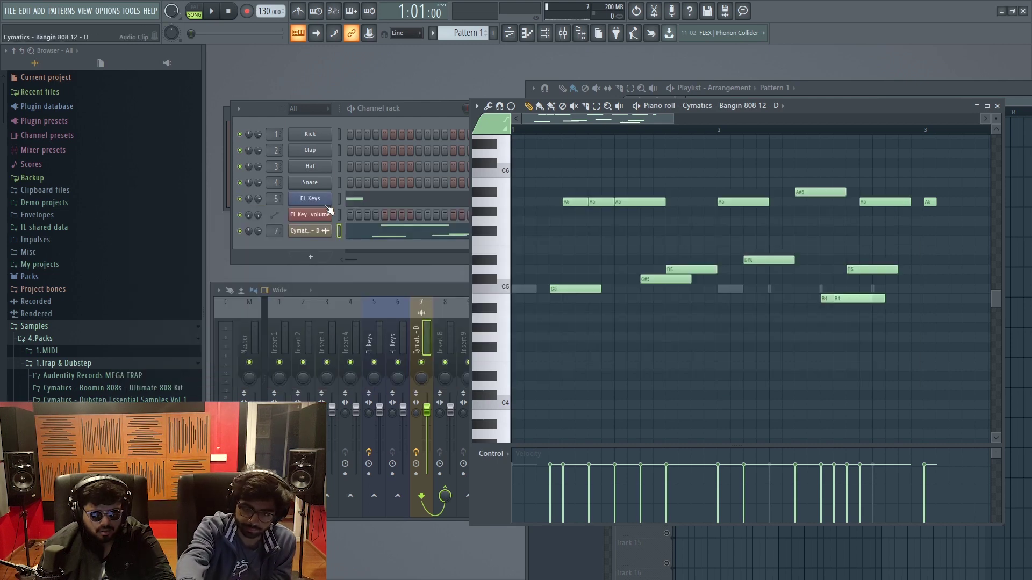
left_click(326, 138)
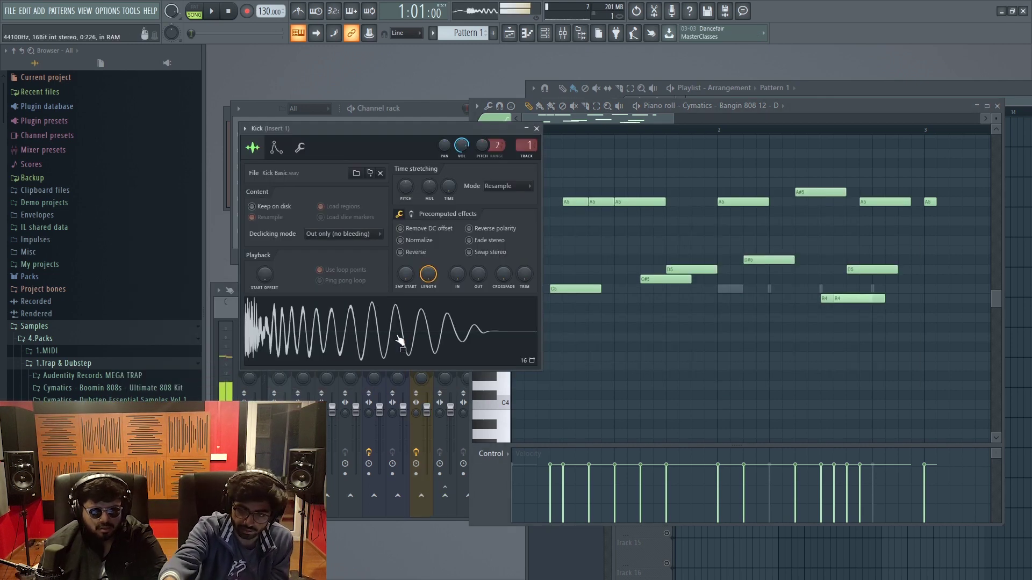
left_click(537, 129)
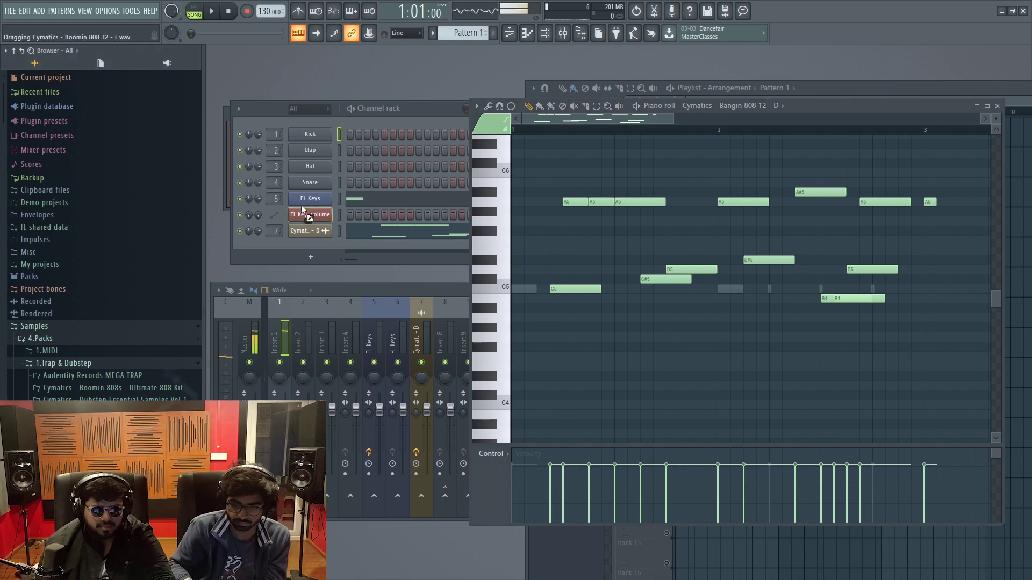
left_click(320, 115)
left_click(321, 135)
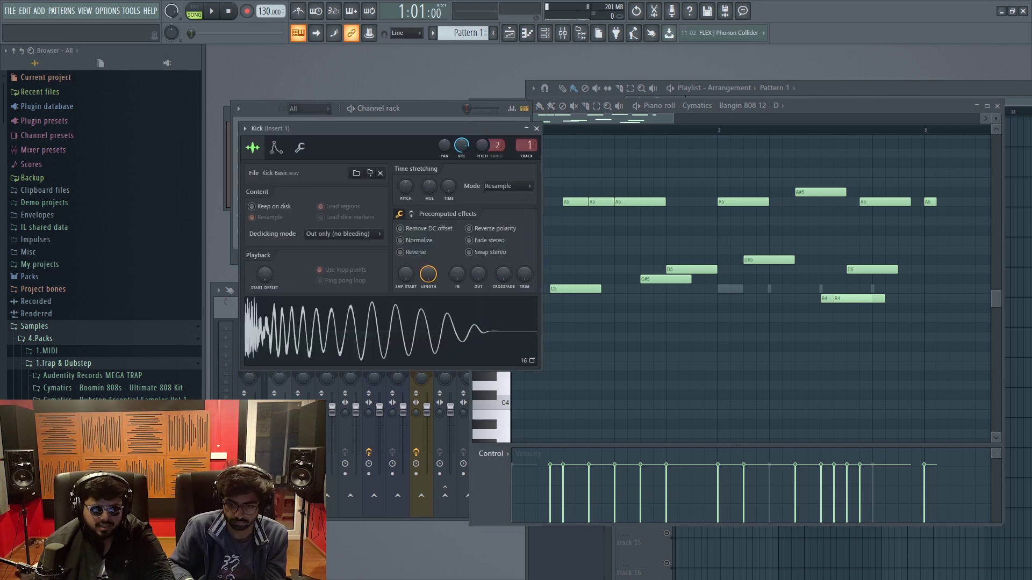
left_click(536, 129)
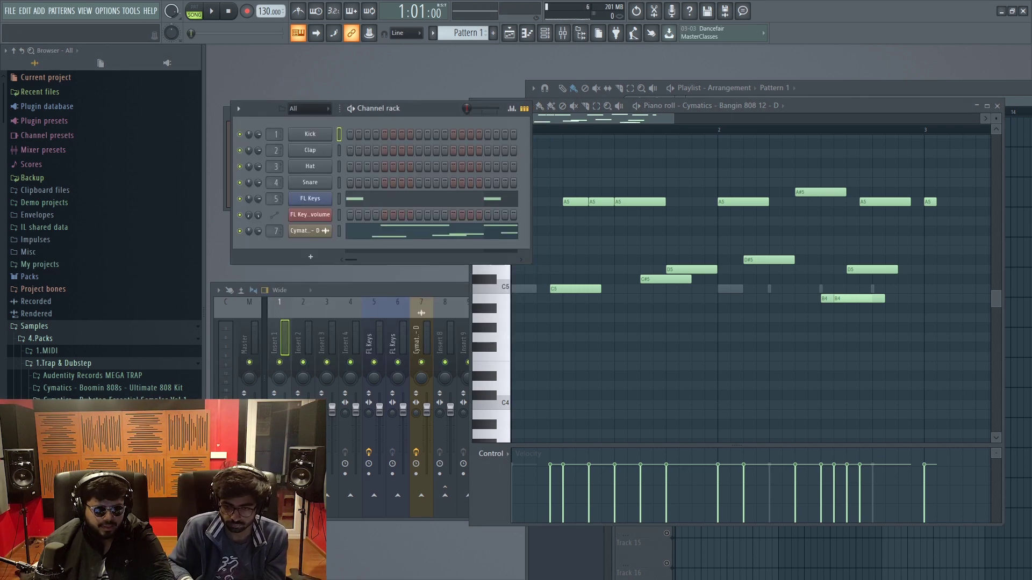
Add the Cymatics - Boomin 808 32 - F sample as a new channel below channel 7, and open and close its piano roll
left_click_drag(108, 462, 310, 246)
right_click(311, 246)
left_click(349, 246)
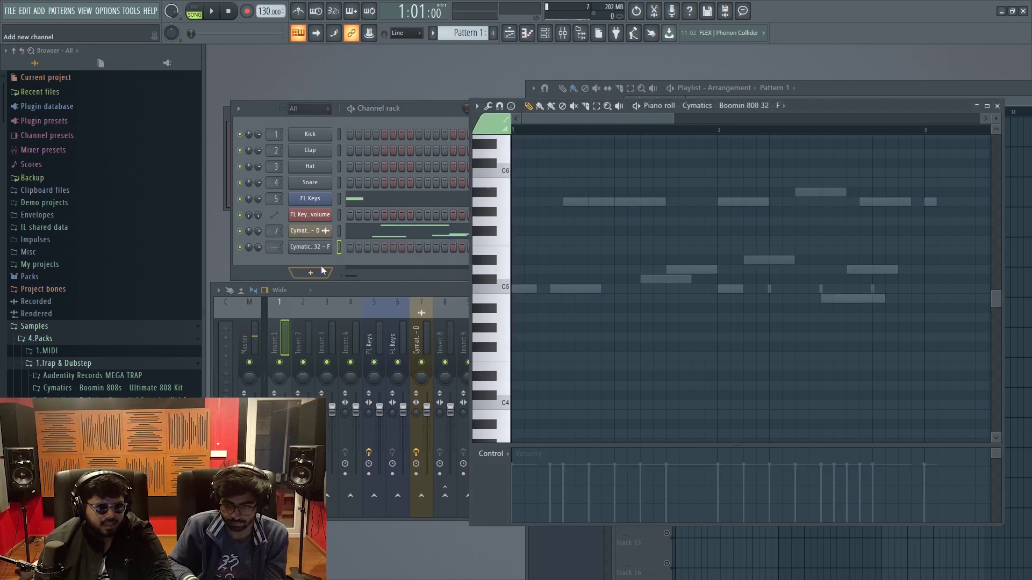
right_click(328, 249)
left_click(355, 258)
right_click(327, 249)
left_click(351, 247)
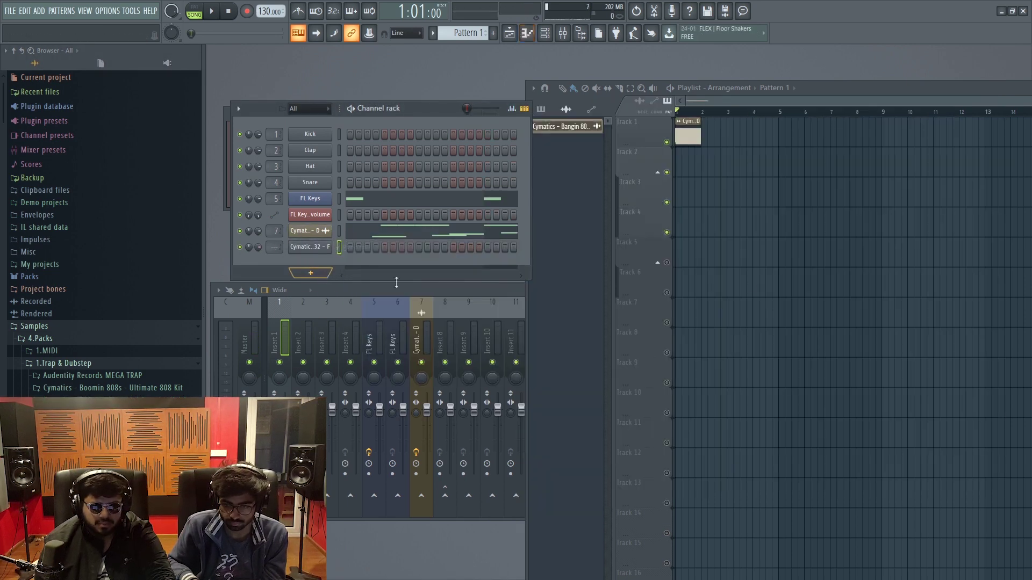
Enable Reverse in the Boomin 808 32 - F channel's sampler settings
left_click(311, 246)
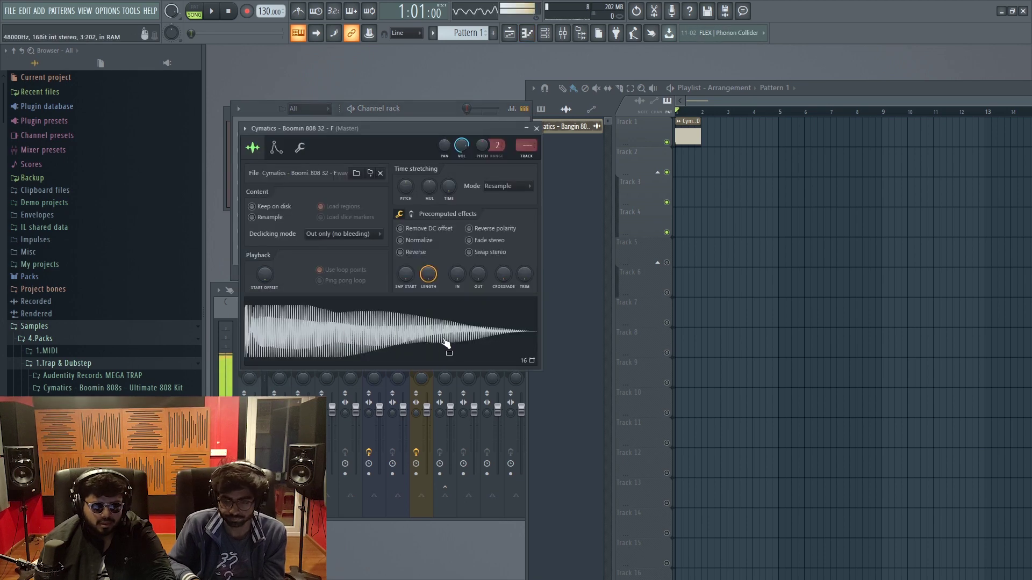
left_click(400, 252)
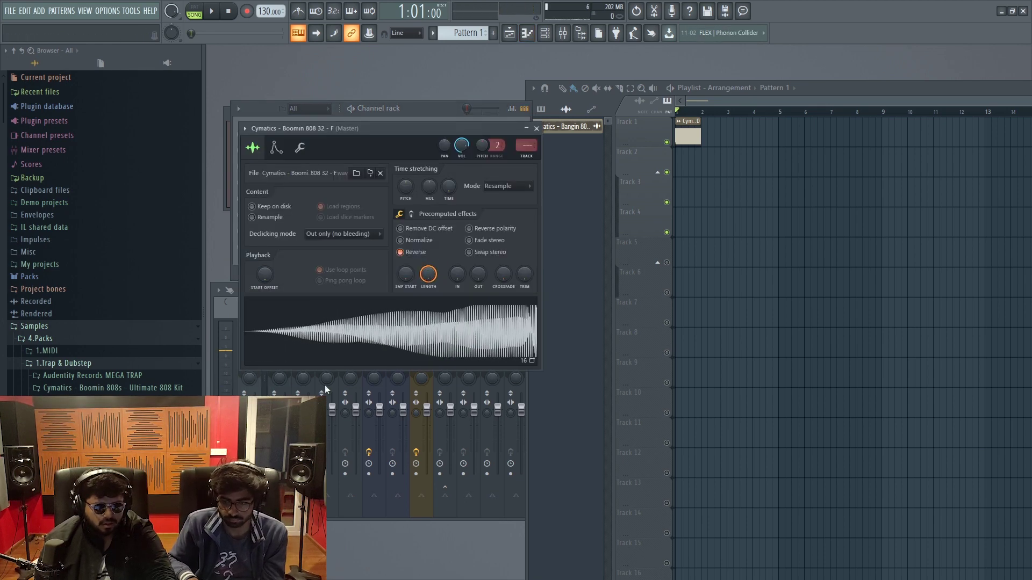
Switch to Ableton Live, select the 5 MIDI track and preview Cymatics - Big Clap 25.wav from the Drums - One Shots Claps folder
key("alt+Tab")
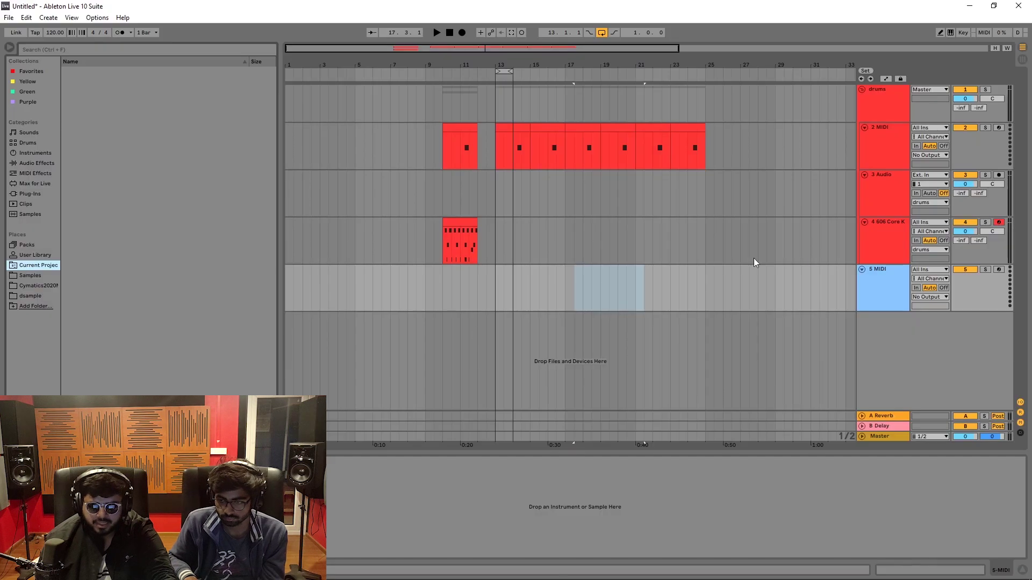
left_click(895, 273)
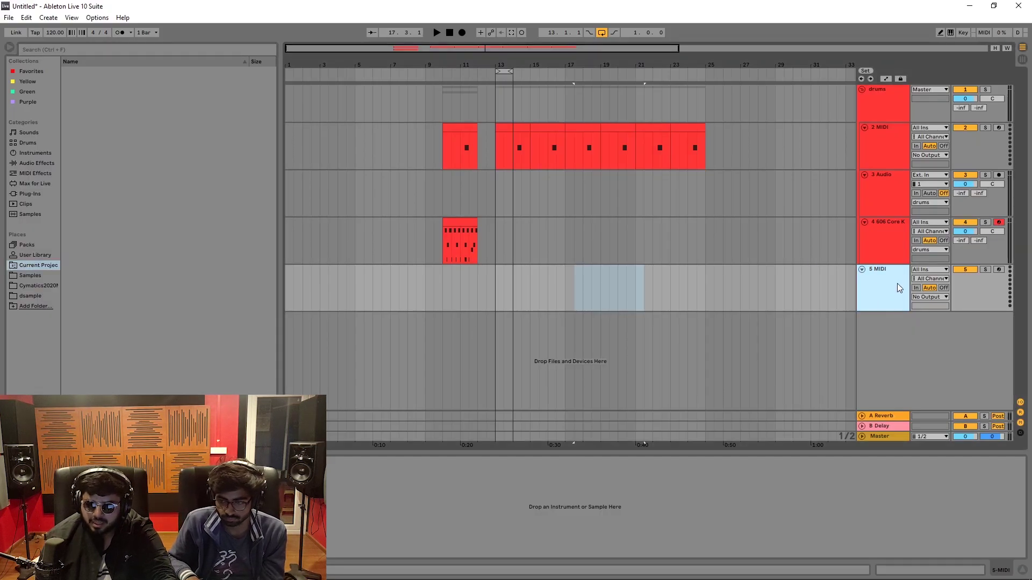
left_click(32, 275)
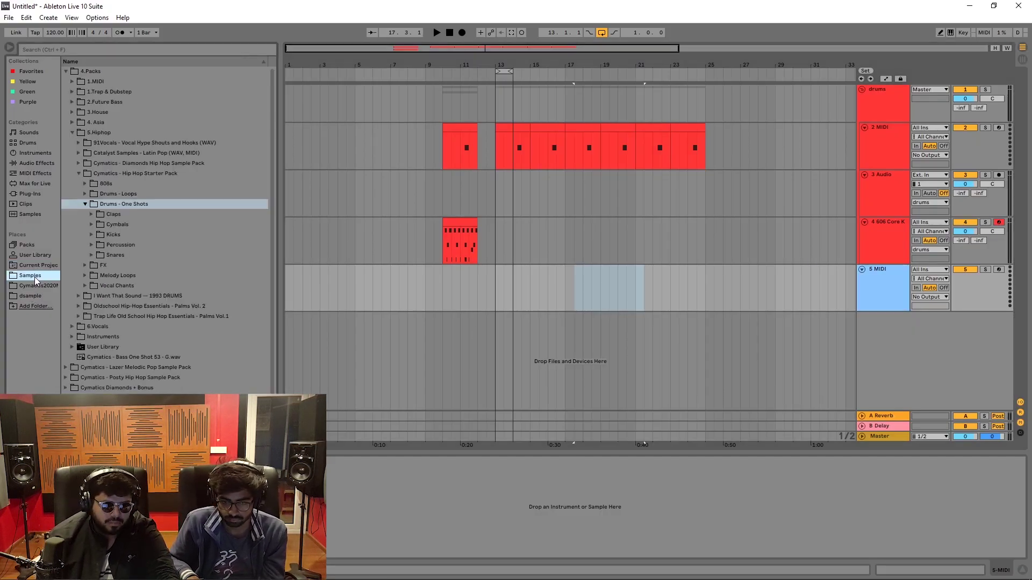
left_click(92, 214)
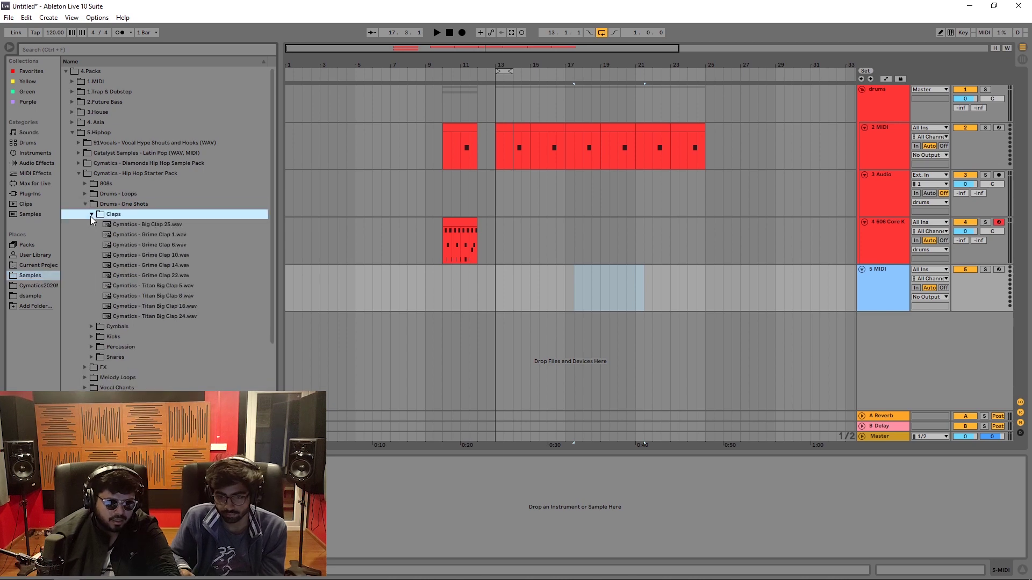
left_click(122, 226)
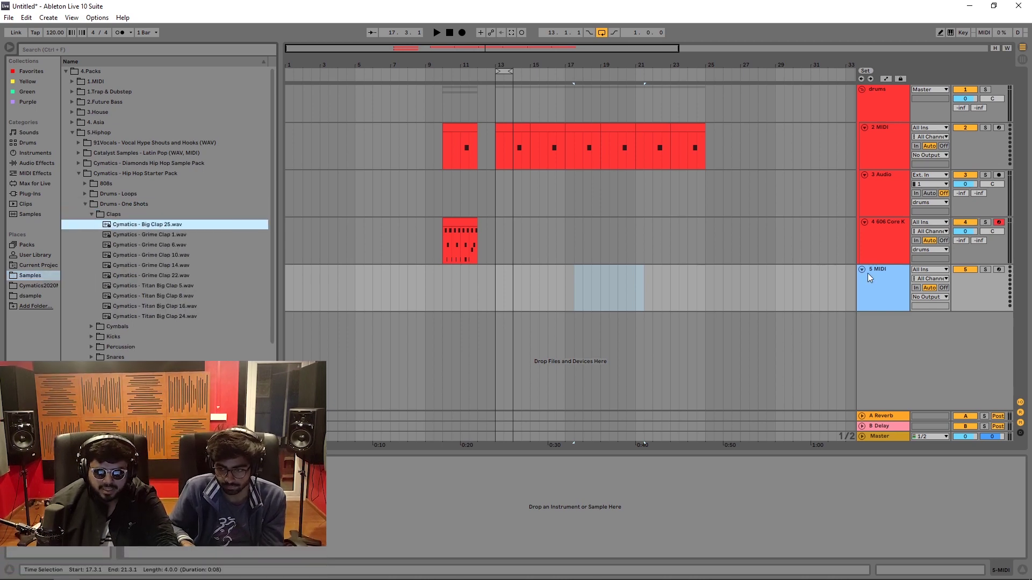
Load Cymatics - Big Clap 25.wav as an instrument on the 5 MIDI track and undo the load
double_click(149, 225)
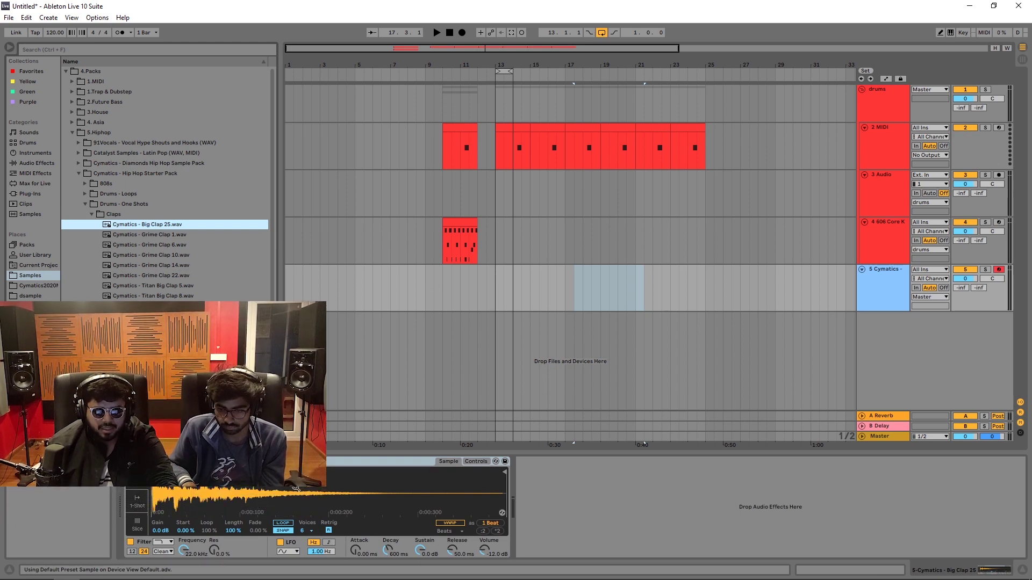
key("ctrl+z")
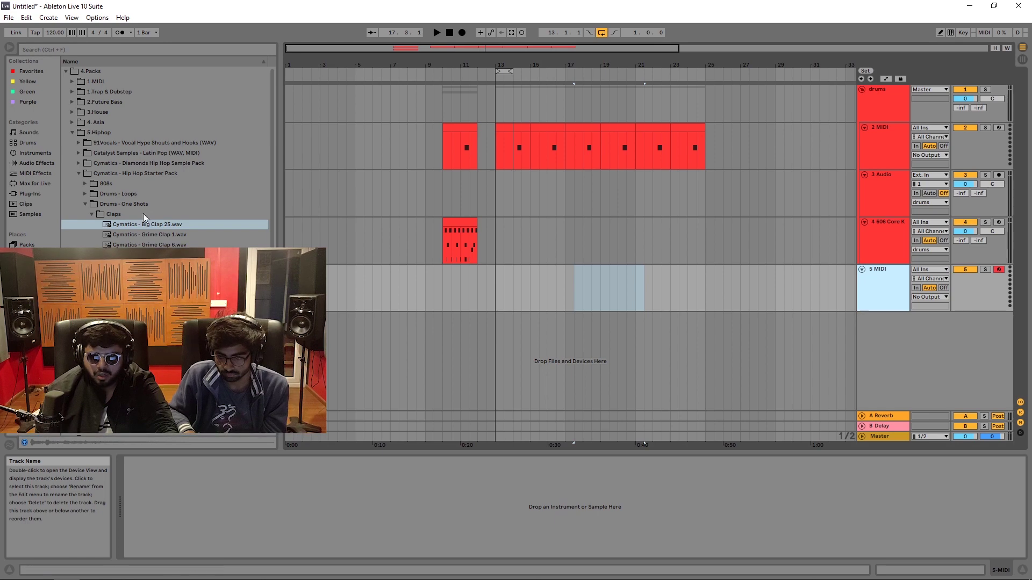
Try placing Cymatics - Big Clap 25.wav on track 5 as an audio clip and as an instrument, undoing each attempt
left_click_drag(144, 223, 447, 296)
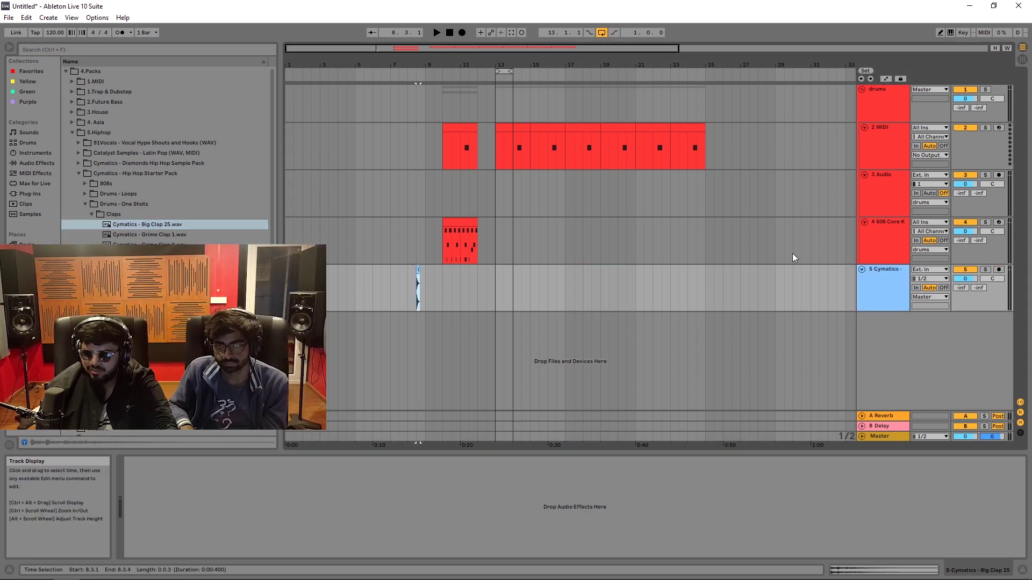
key("ctrl+z")
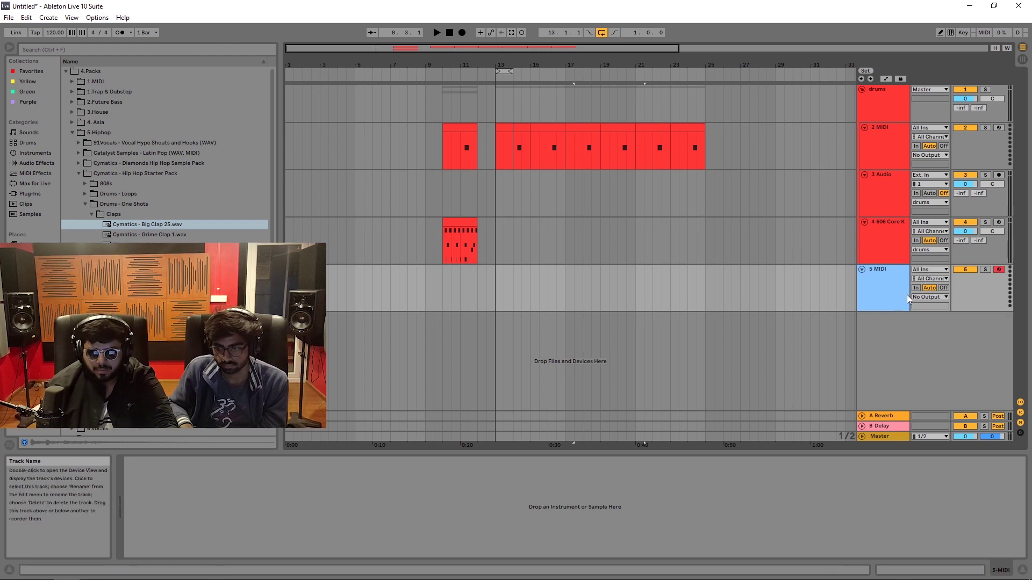
left_click(867, 300)
double_click(172, 226)
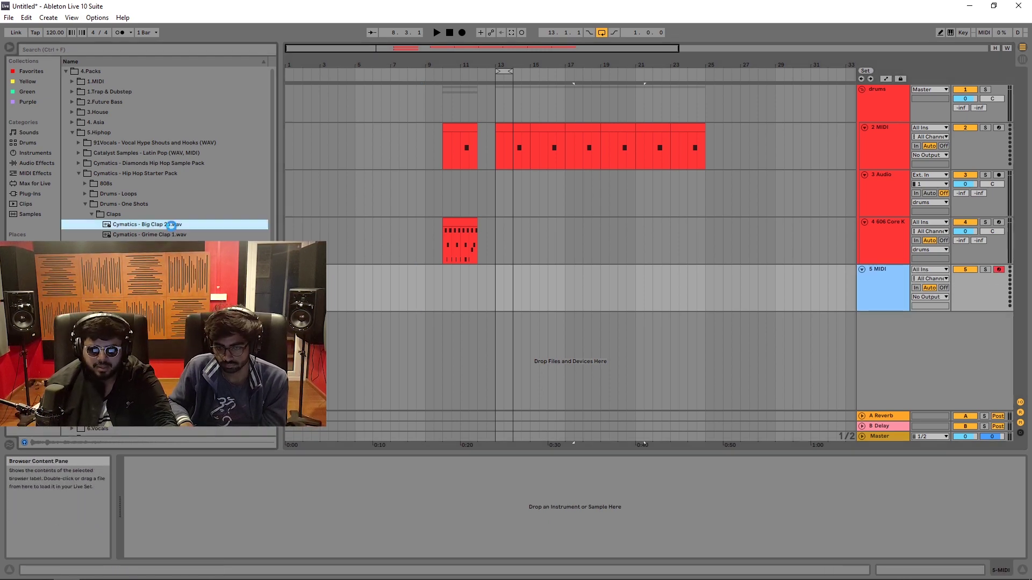
key("ctrl+z")
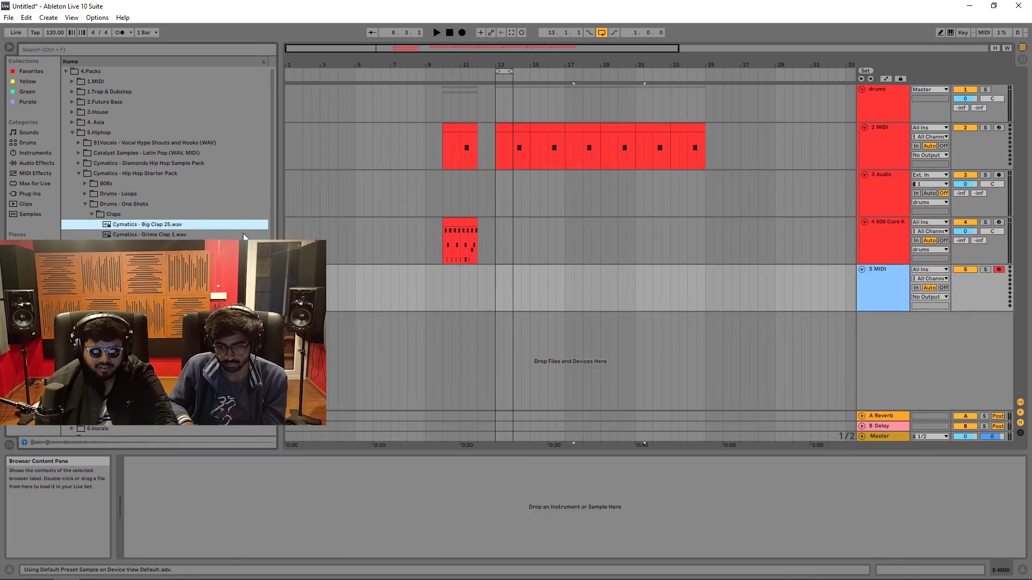
Add a Sampler instrument to the 5 MIDI track and load Cymatics - Big Clap 25.wav into it
left_click(16, 153)
left_click(66, 132)
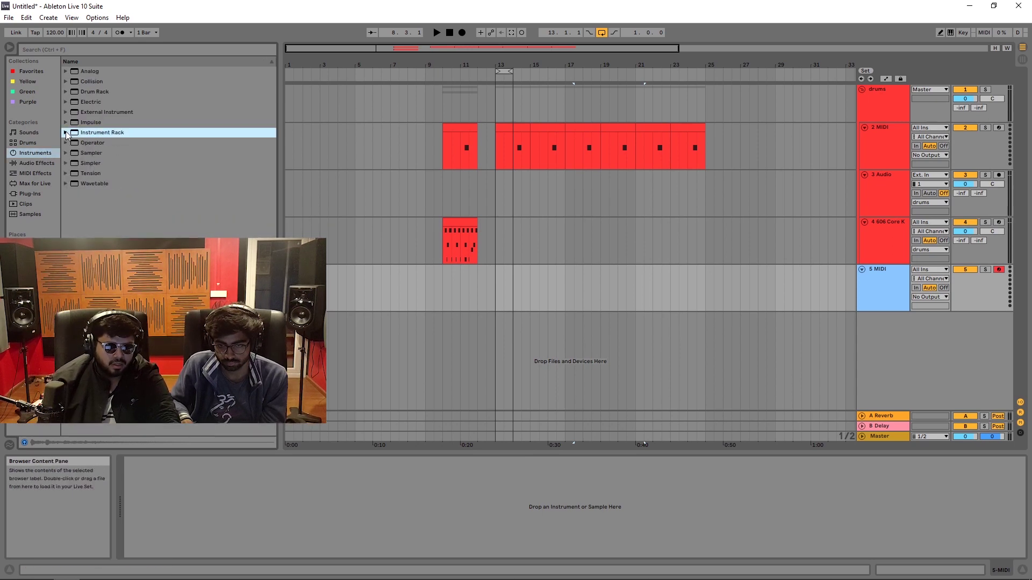
left_click_drag(92, 153, 790, 302)
left_click(32, 275)
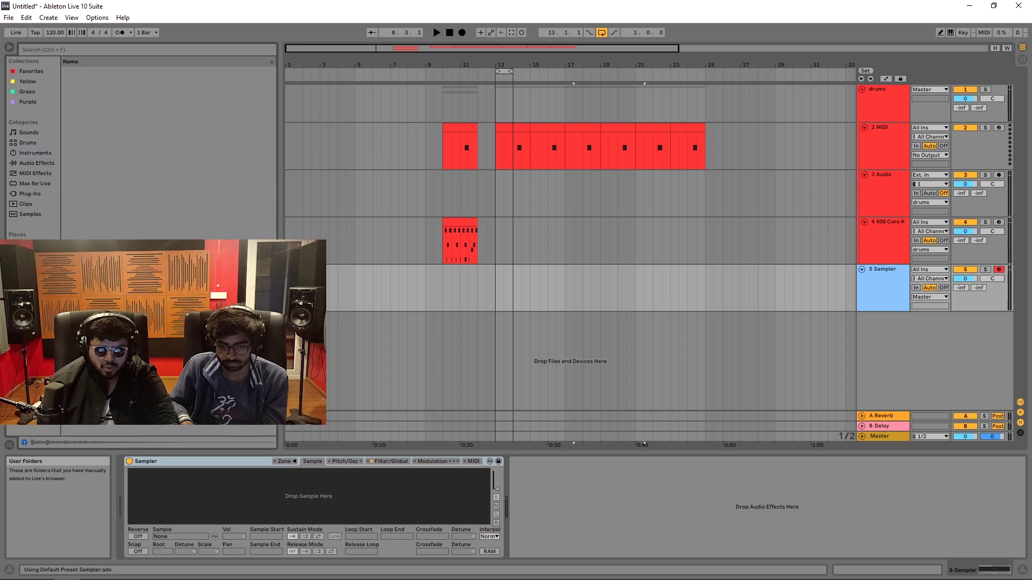
left_click(32, 286)
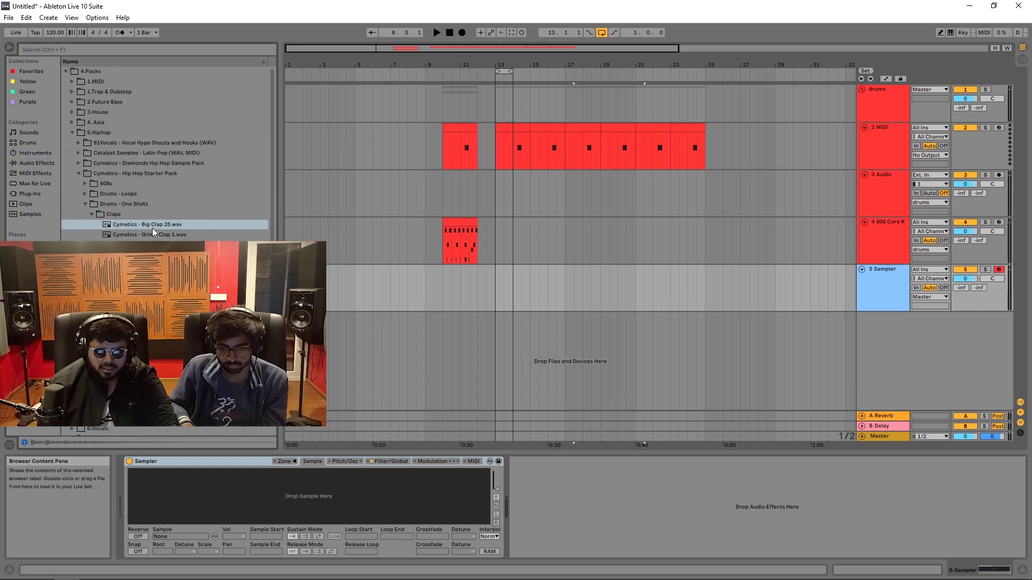
left_click_drag(142, 224, 280, 476)
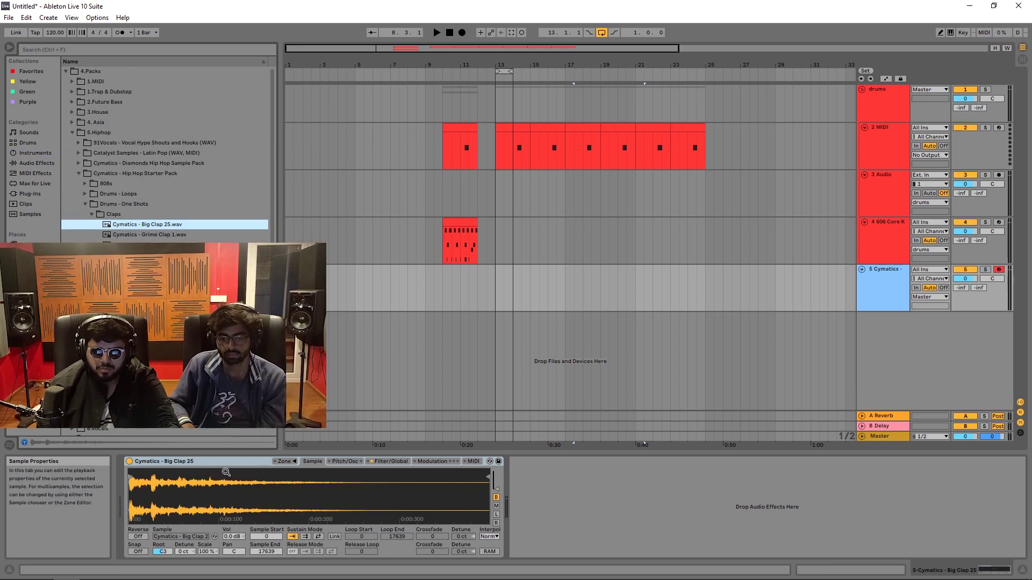
Convert the Big Clap 25 Sampler to Simpler and back to Sampler, and solo track 5
right_click(241, 462)
left_click(241, 461)
key("s")
right_click(241, 462)
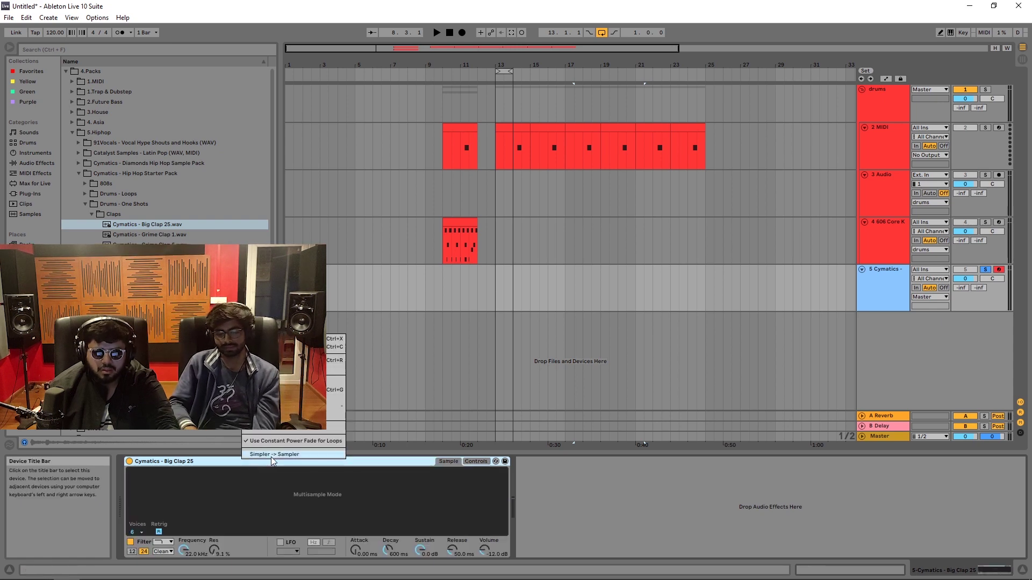
left_click(270, 454)
Convert the Sampler on track 5 to Simpler and load the Cymatics - Grime Clap 10 sample into it
right_click(264, 458)
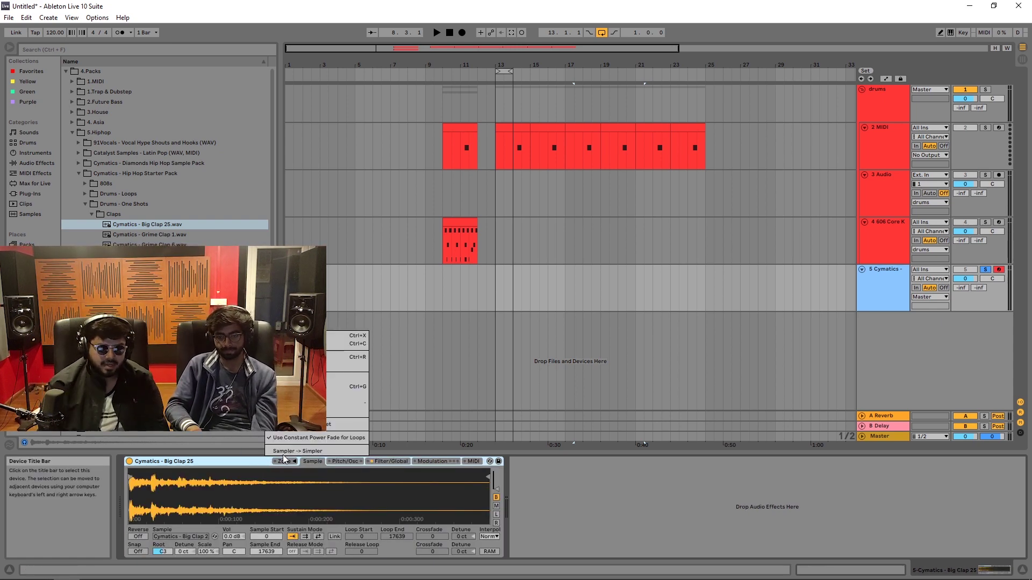
left_click(289, 458)
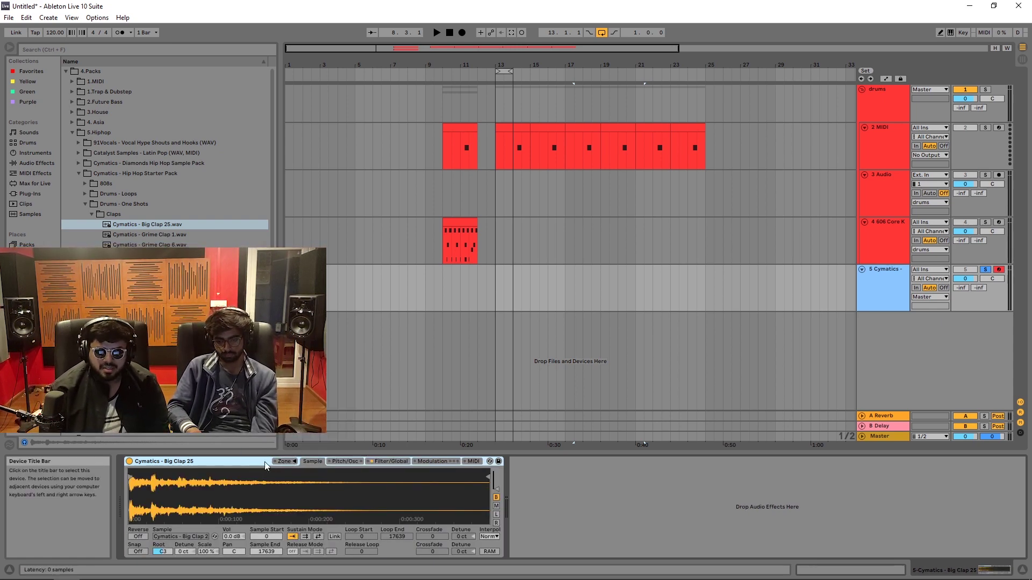
right_click(291, 461)
left_click(292, 460)
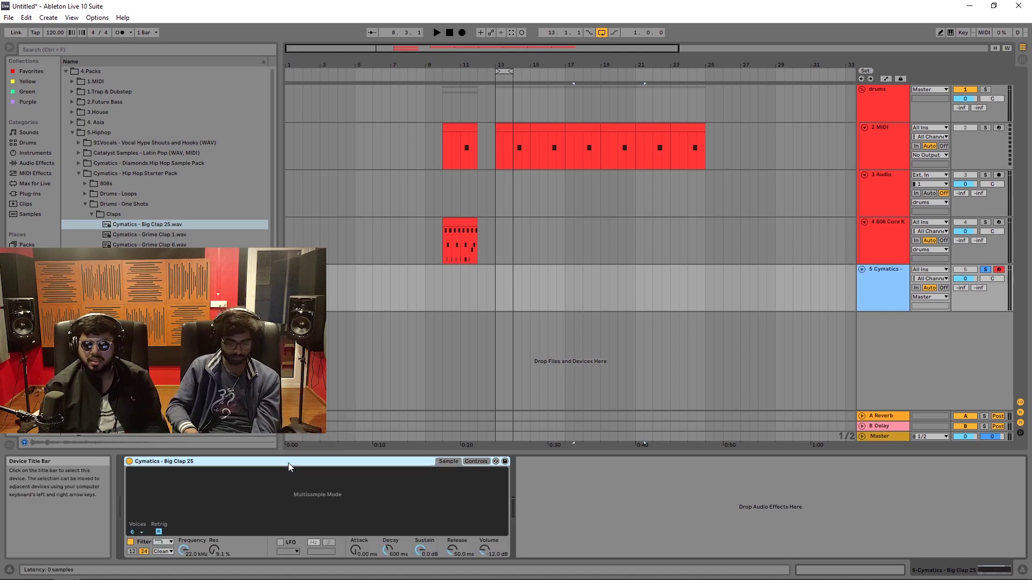
key("Up")
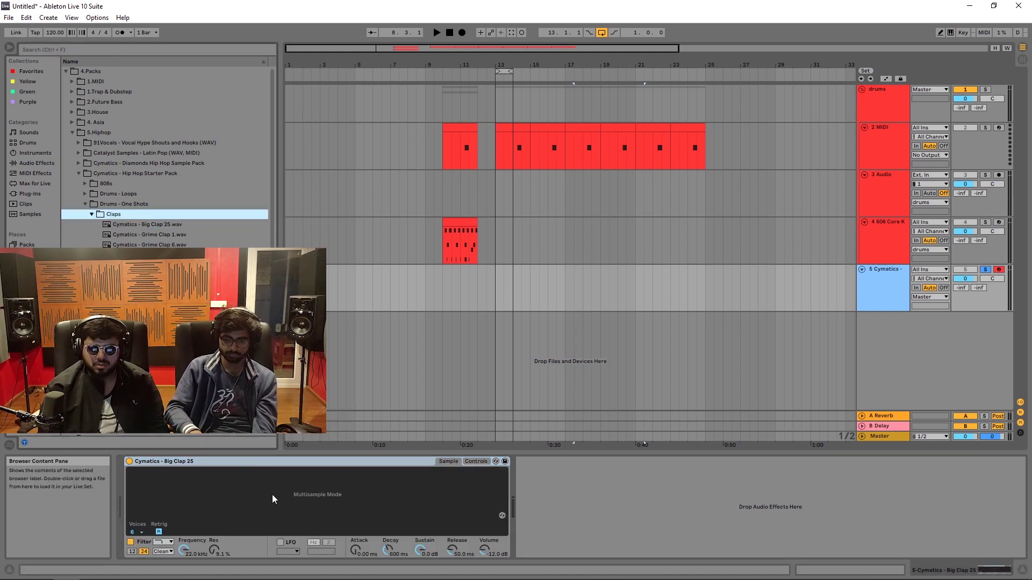
left_click_drag(215, 377, 274, 476)
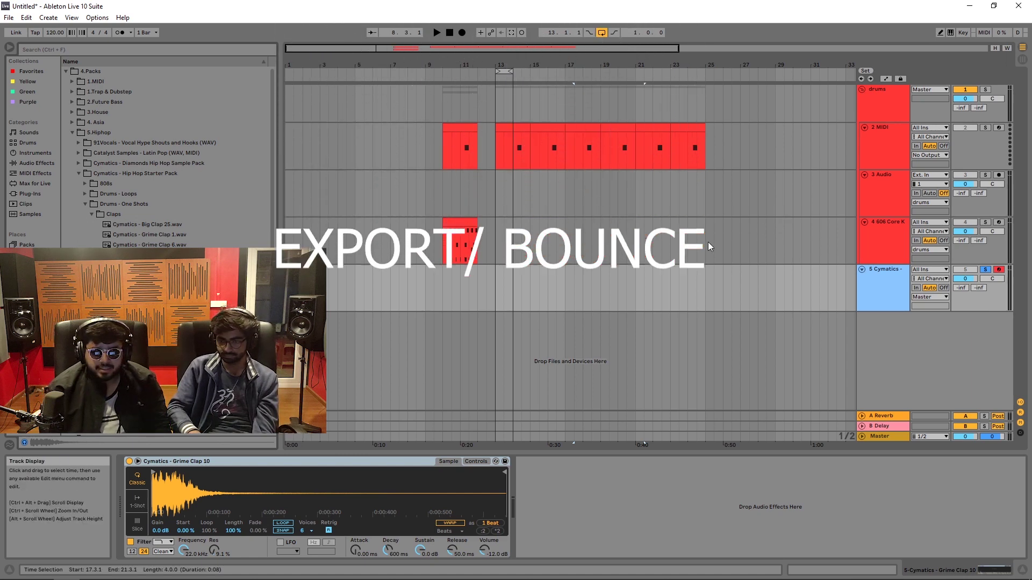
Select bars 1 to 25 on tracks 4 and 5 and open the Export Audio/Video settings
left_click_drag(704, 245, 285, 290)
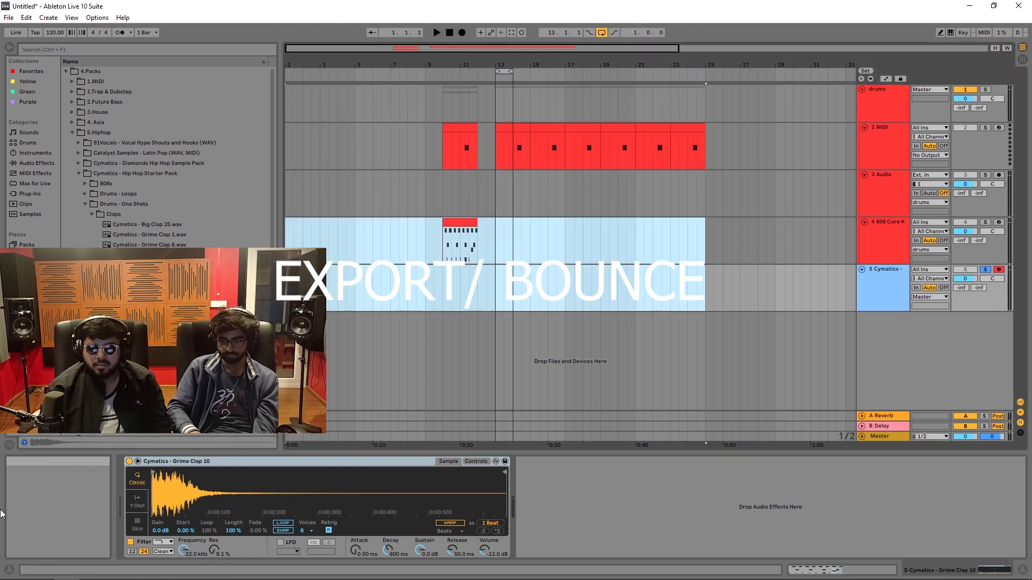
left_click(11, 18)
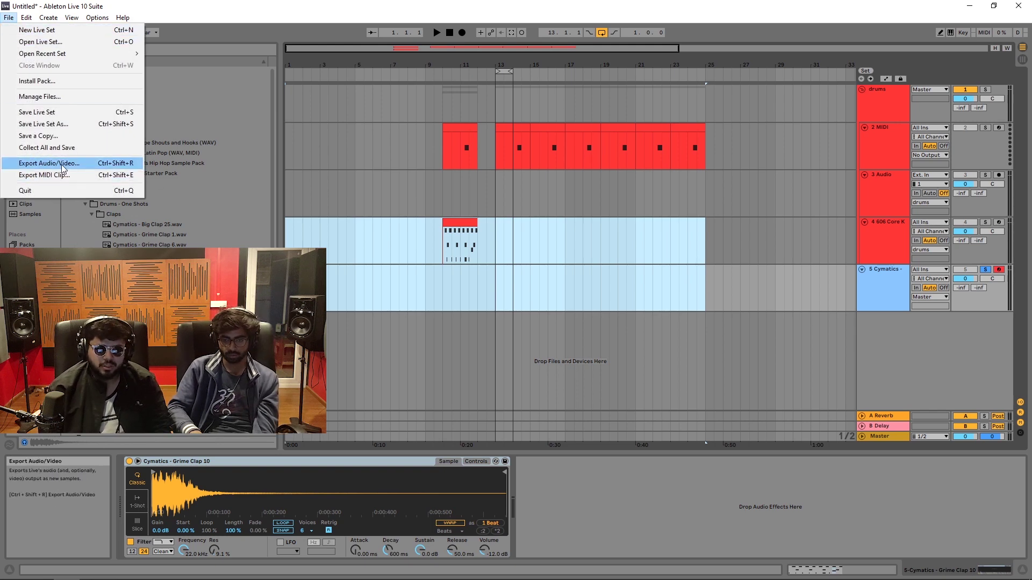
left_click(62, 166)
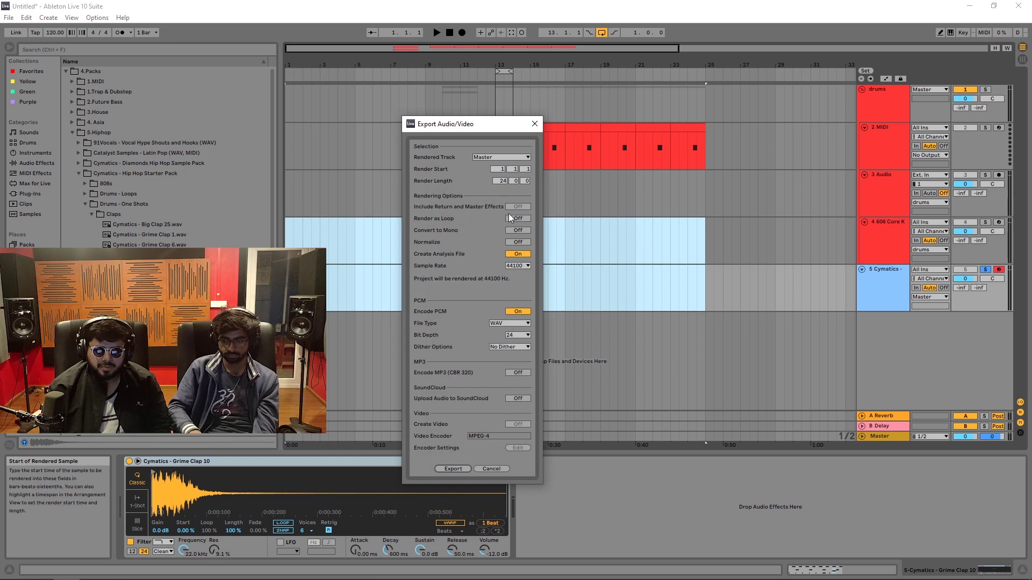
Switch the export encoding from PCM to MP3 (CBR 320) and back to PCM only
left_click(511, 323)
left_click(508, 313)
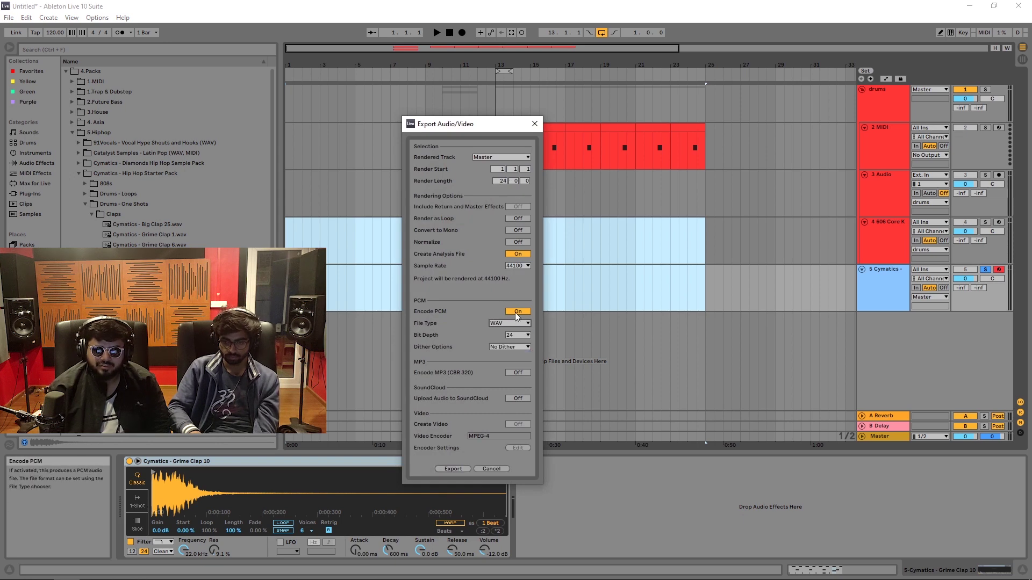
left_click(516, 312)
left_click(520, 373)
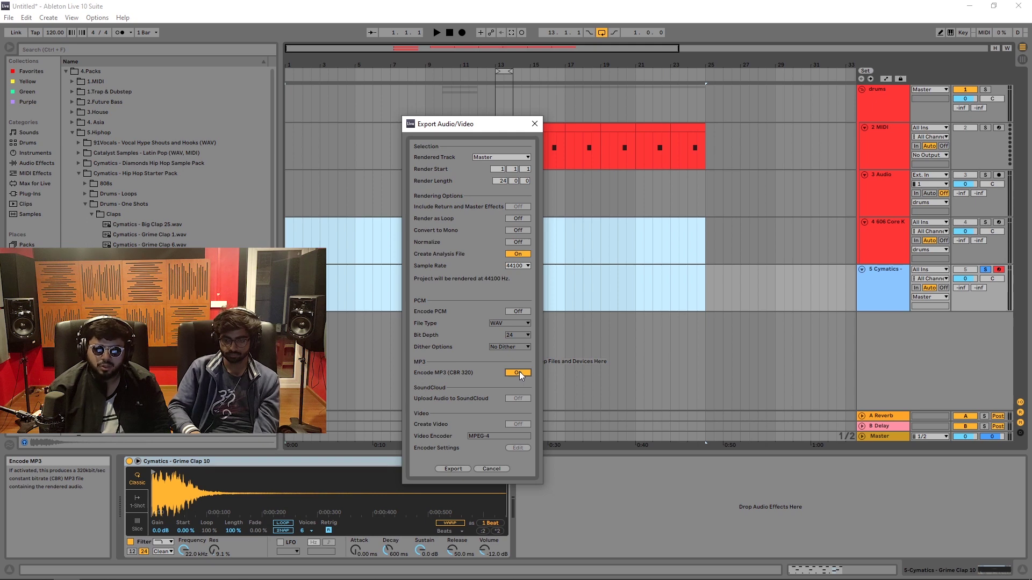
left_click(518, 313)
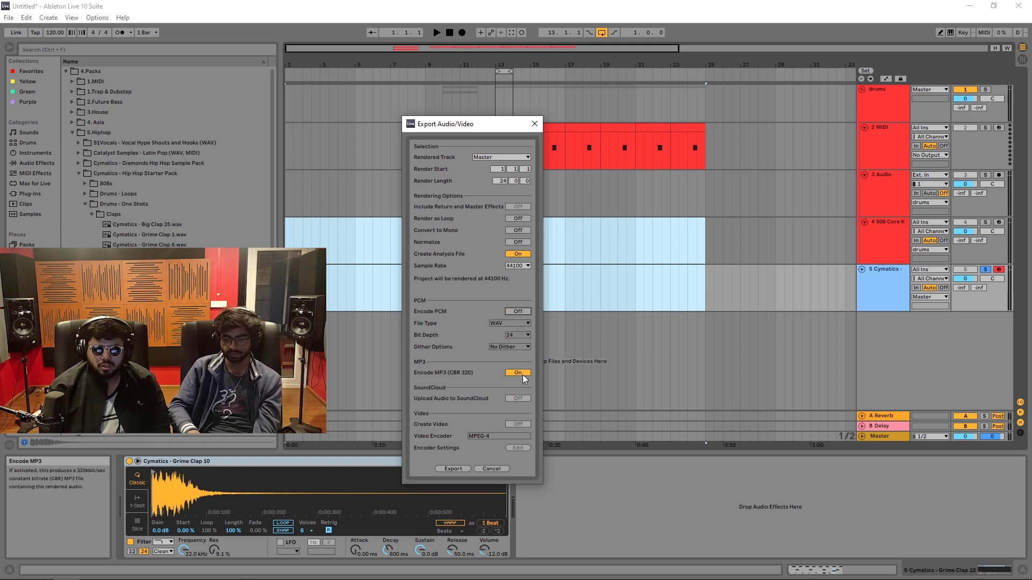
left_click(518, 373)
Examine the available bit depth and sample rate options for the export
left_click(522, 336)
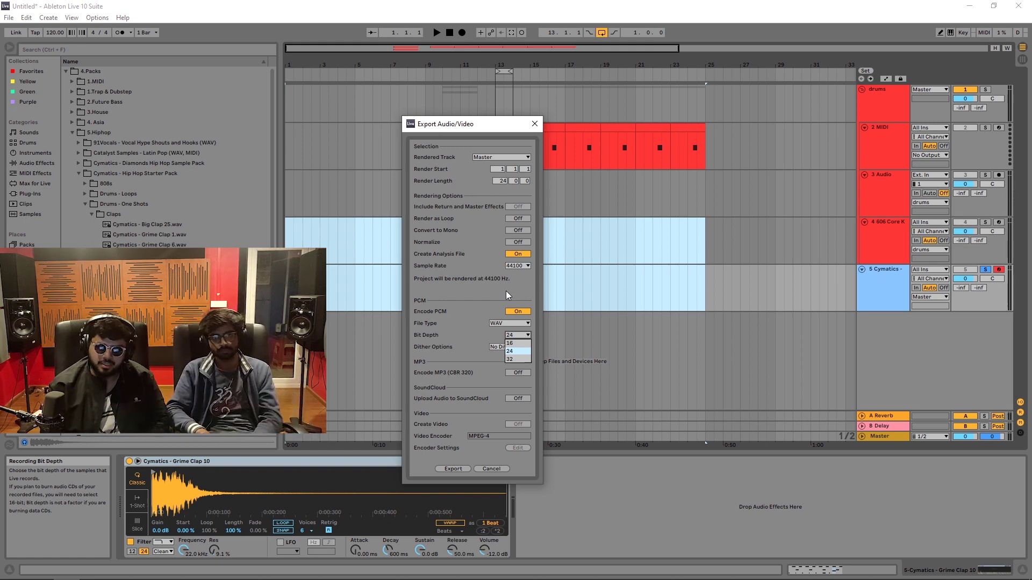
left_click(515, 283)
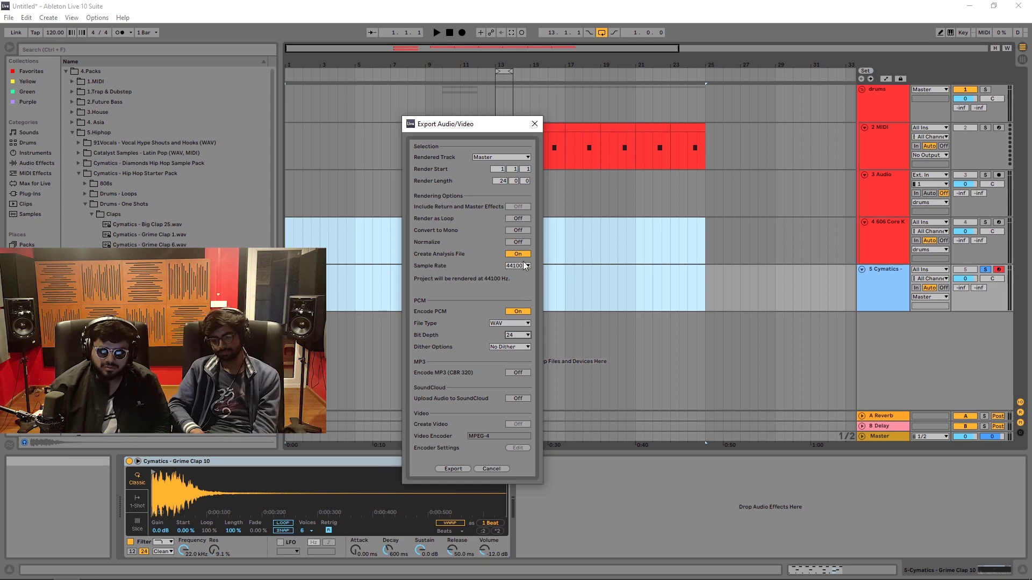
left_click(524, 266)
left_click(460, 299)
left_click(517, 268)
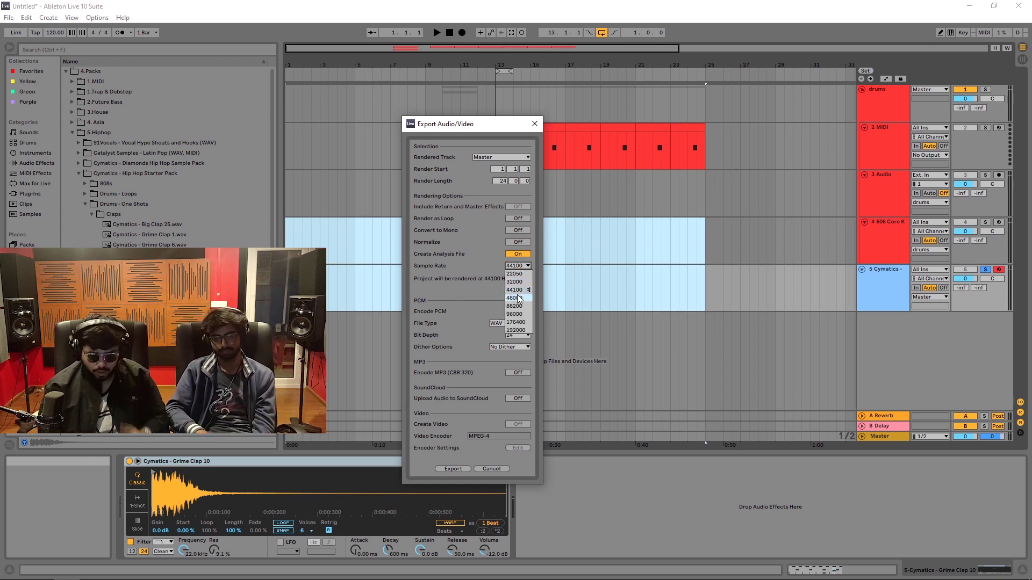
Proceed with the export to choosing a save location, cancel saving, and close the export settings
left_click(453, 469)
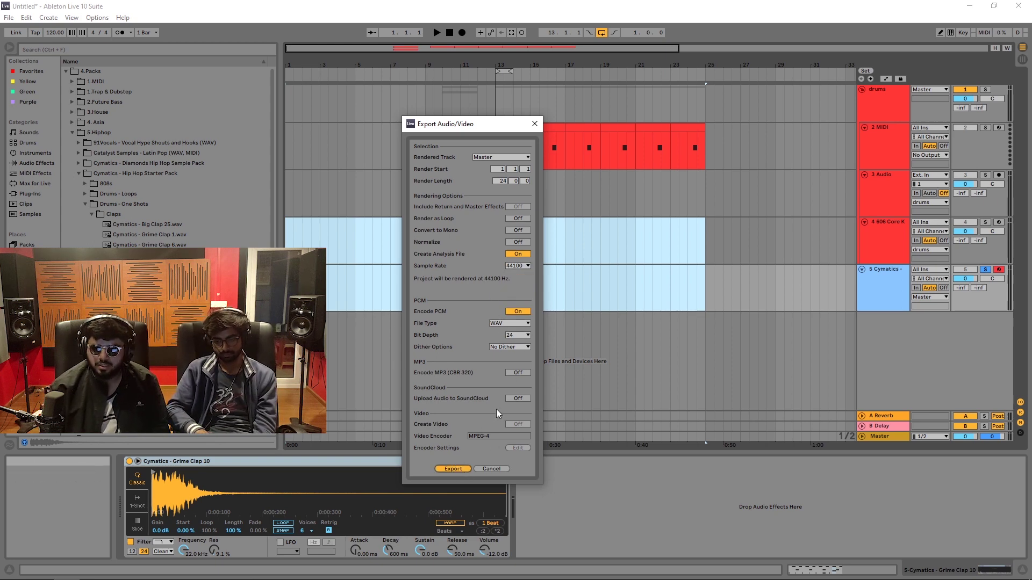
left_click(433, 254)
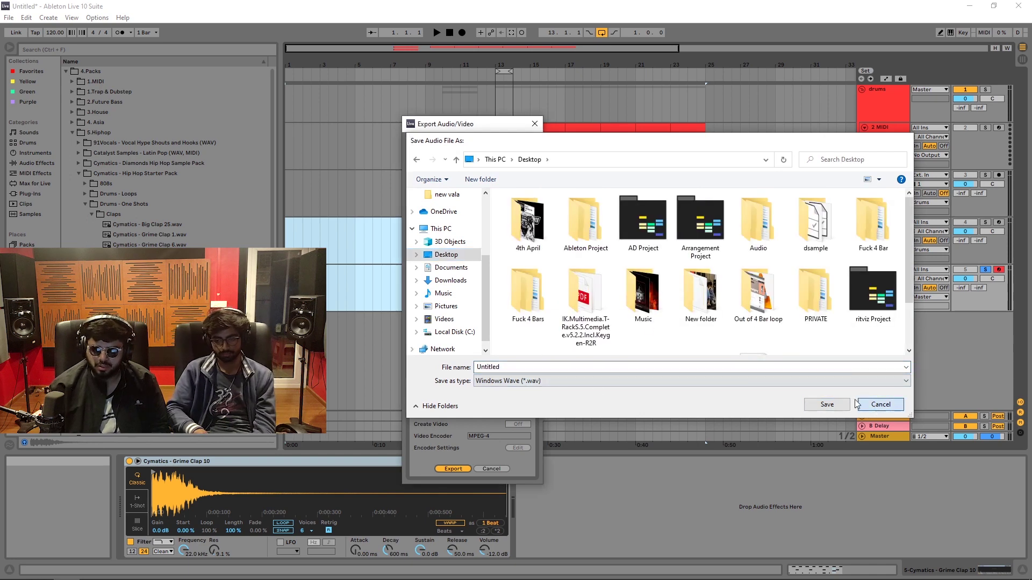
left_click(880, 404)
left_click(535, 124)
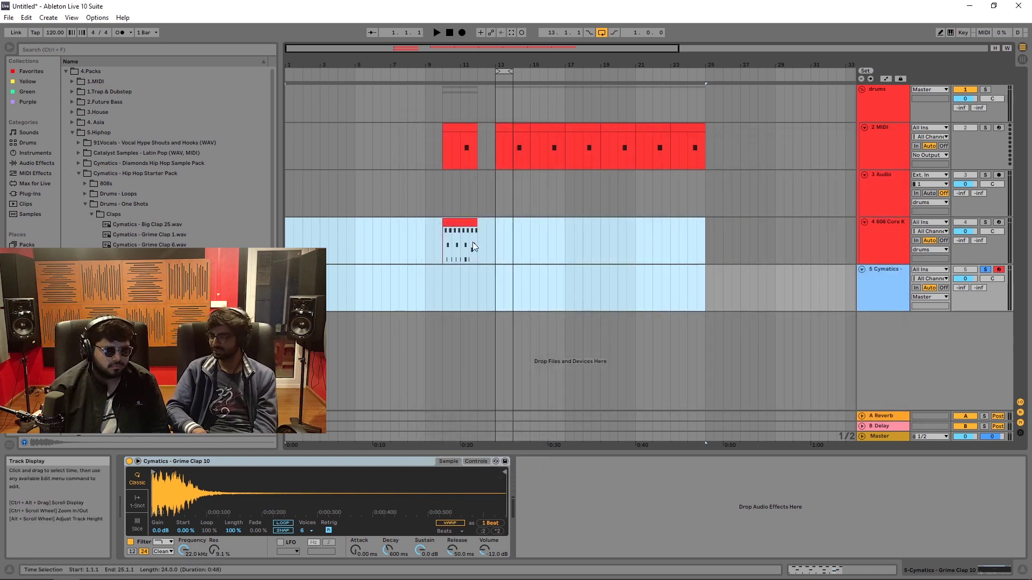
Select the 606 Core Kit track, open Preferences, and view the Audio and Plug-Ins settings
left_click(445, 233)
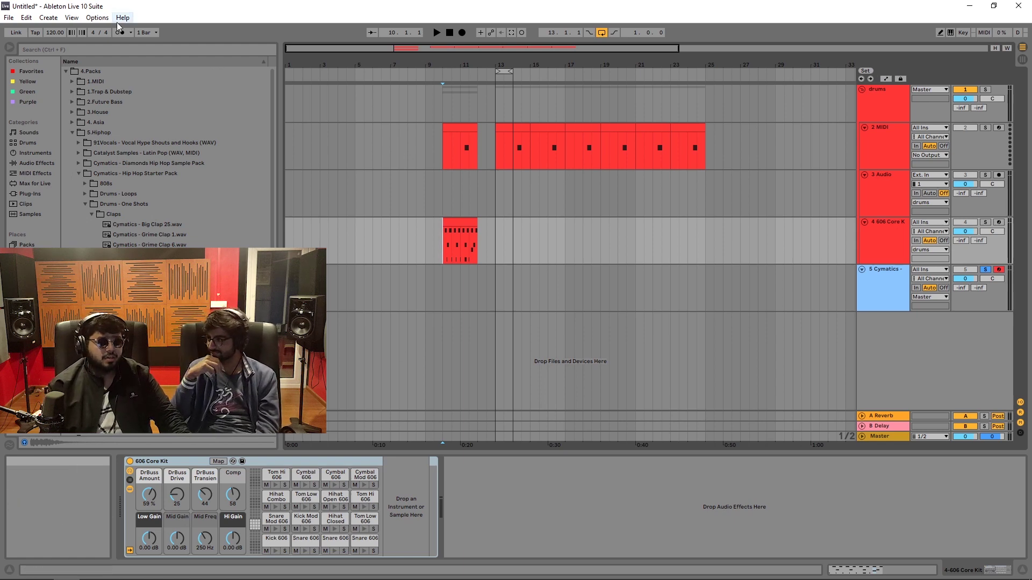
left_click(98, 17)
left_click(119, 320)
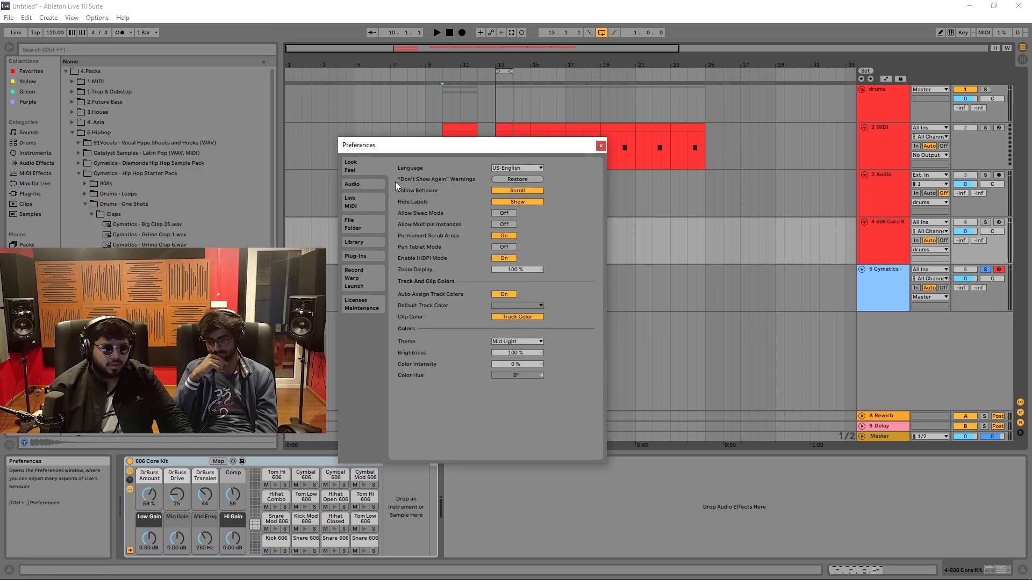
left_click(365, 185)
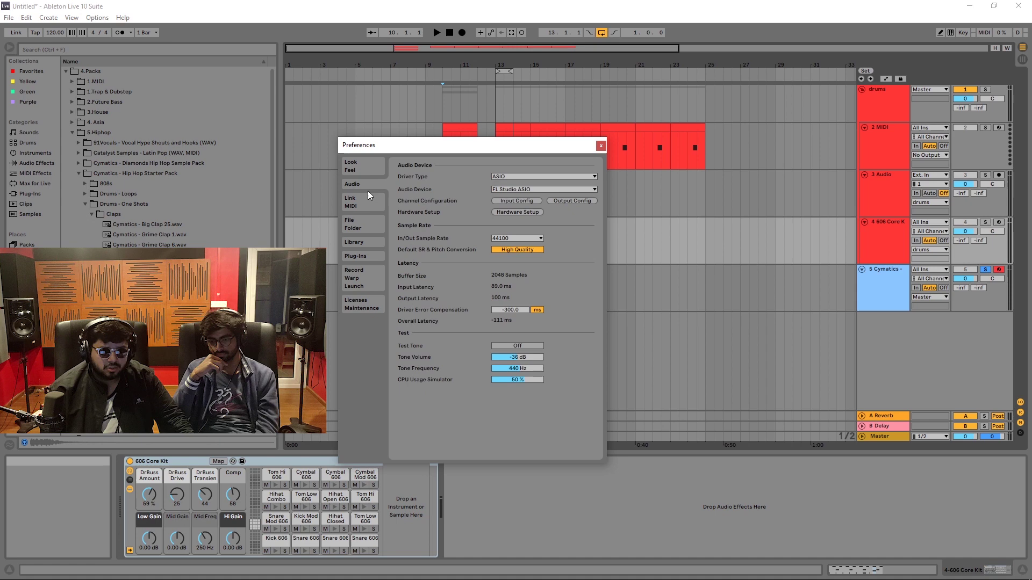
left_click(366, 253)
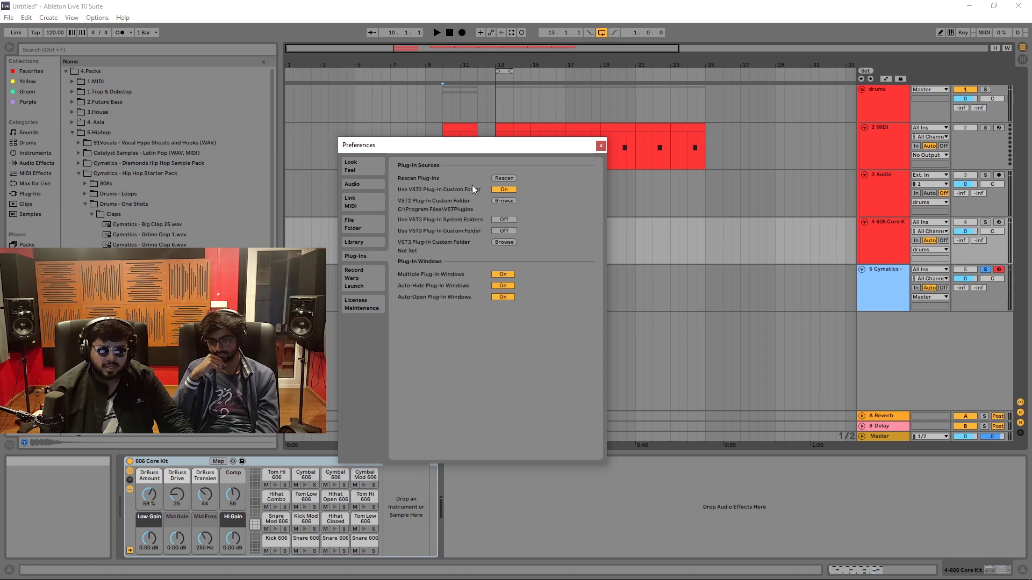
Browse for the VST2 plug-in custom folder, look inside Program Files > VSTPlugins, and cancel the selection
left_click(508, 201)
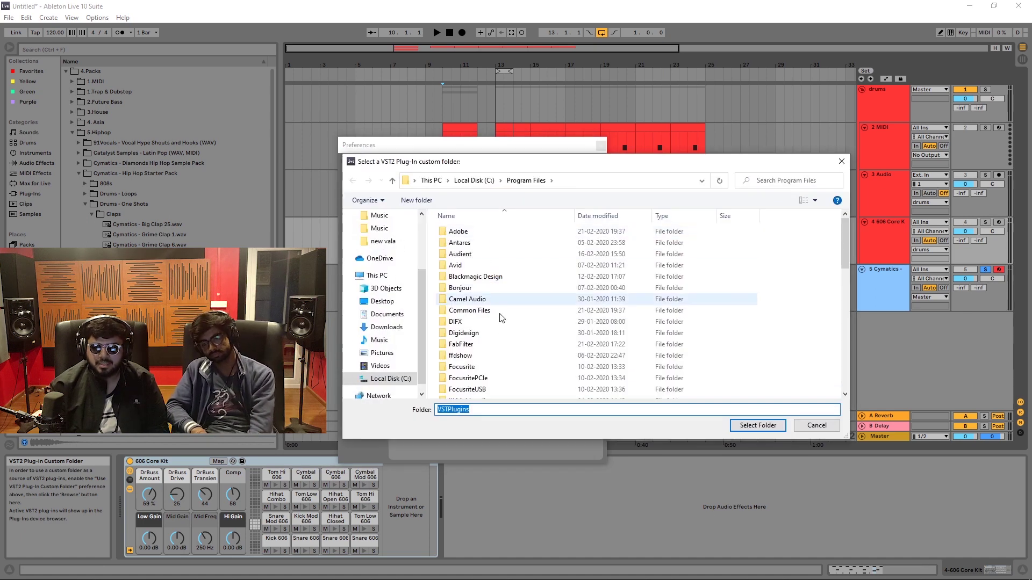
scroll(809, 356, "down", 3)
scroll(737, 362, "down", 10)
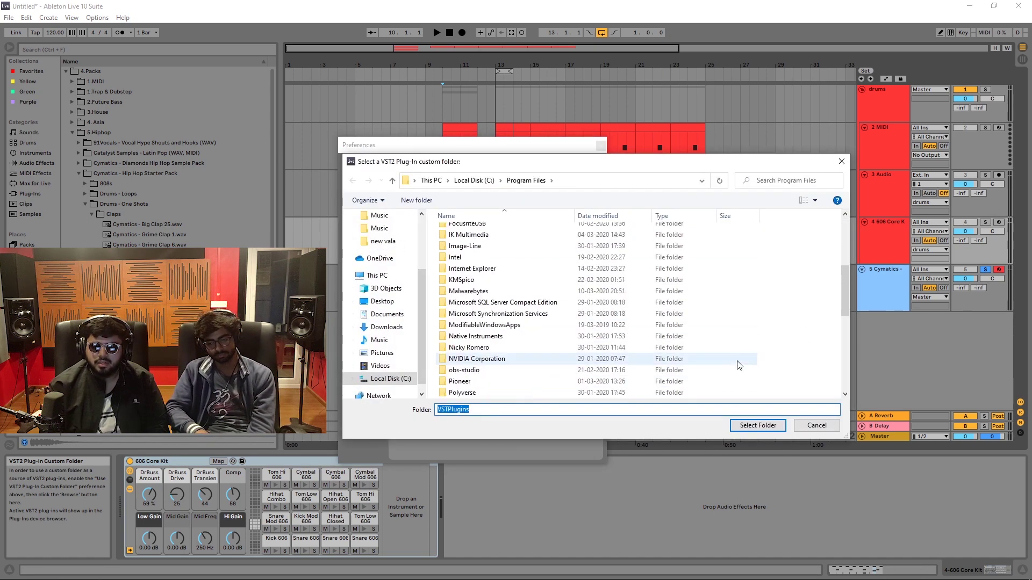
scroll(493, 340, "up", 2)
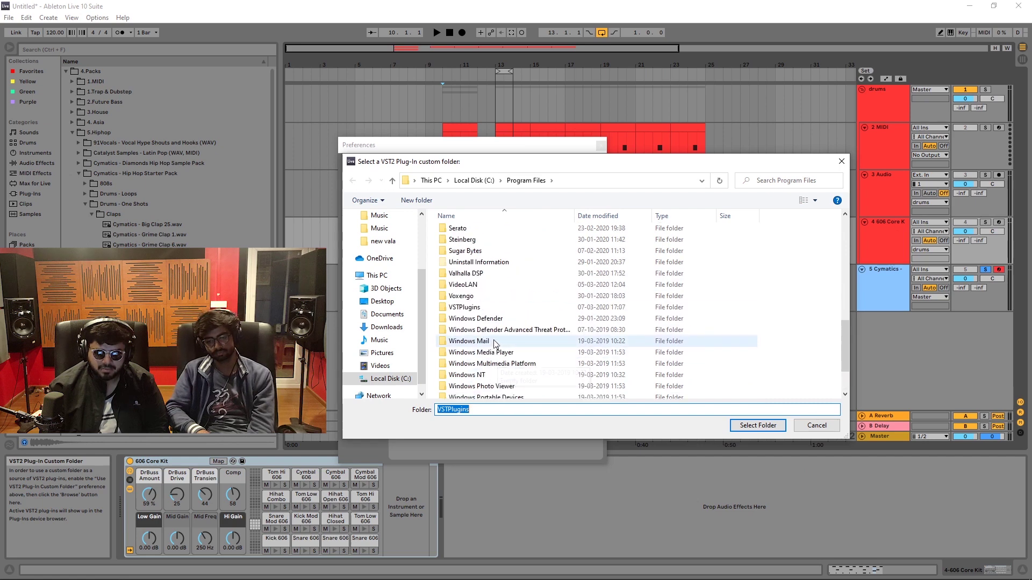
double_click(480, 306)
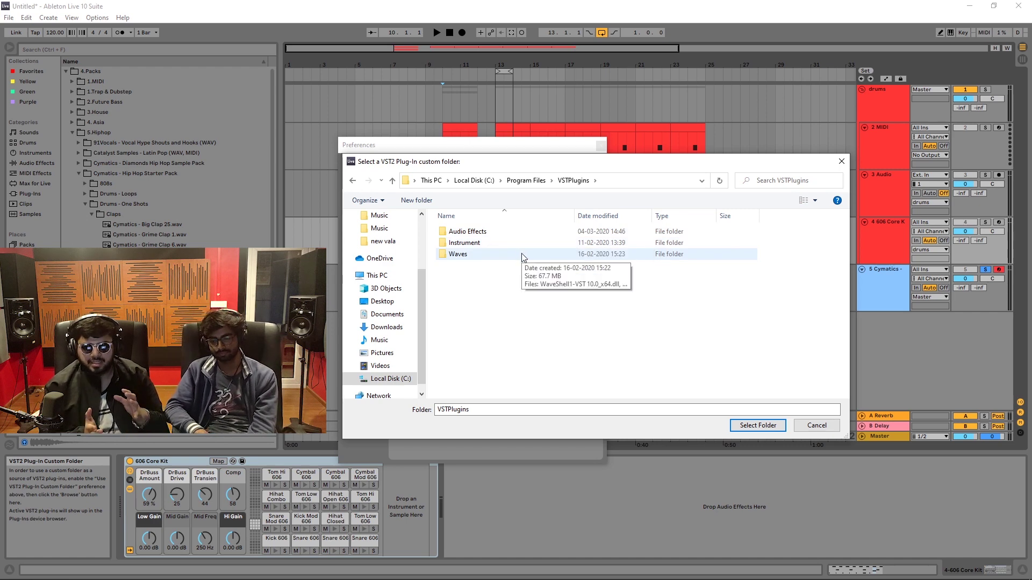
left_click(832, 427)
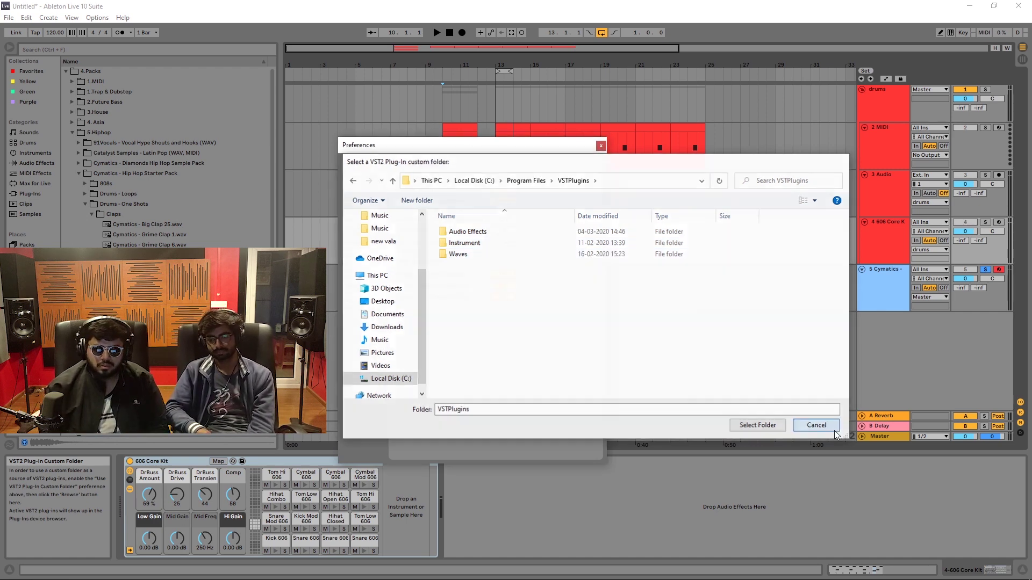
Close Preferences and view the devices on the A Reverb, B Delay and Master tracks, ending on A Reverb
left_click(600, 146)
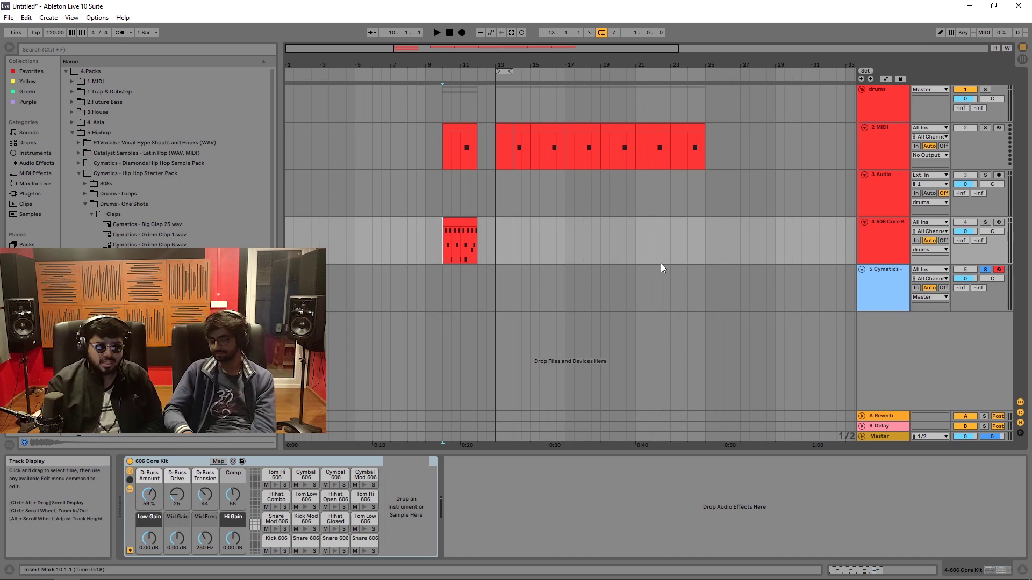
left_click(875, 418)
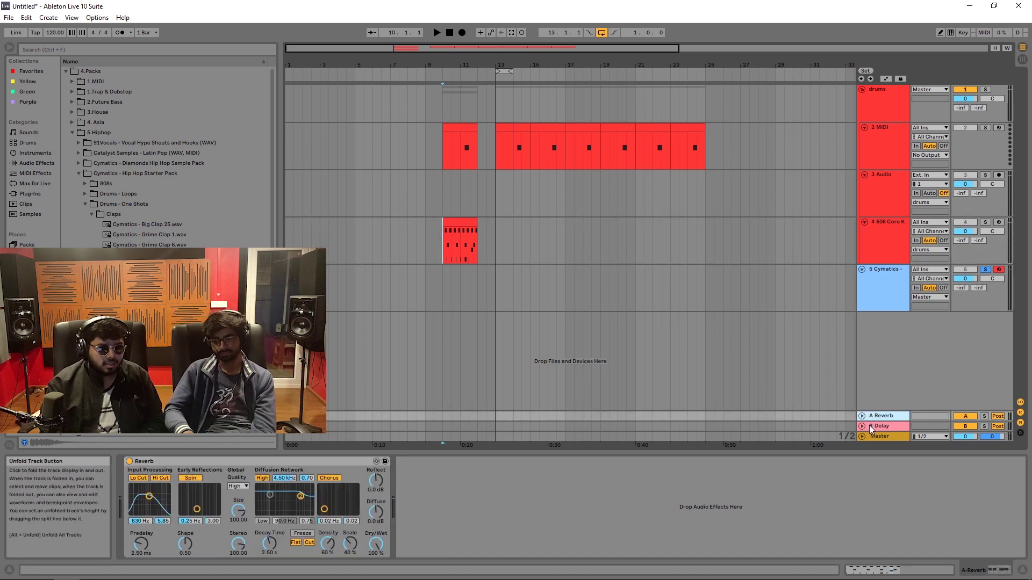
left_click(870, 427)
left_click(878, 436)
left_click(881, 416)
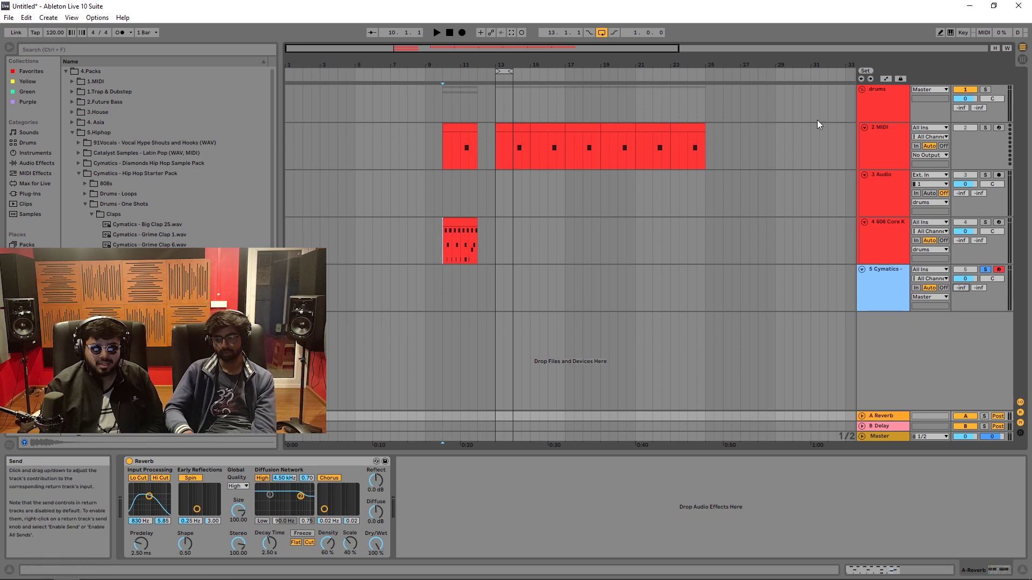
Play from the 2 MIDI track's clip at bar 19, solo and unsolo that track during playback, and stop
left_click(631, 127)
key("space")
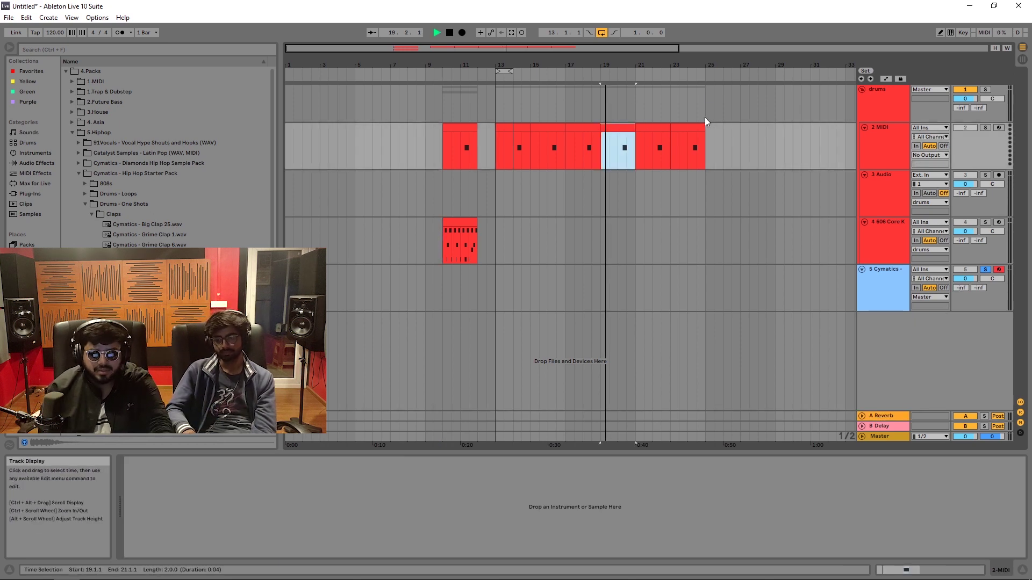
left_click(985, 128)
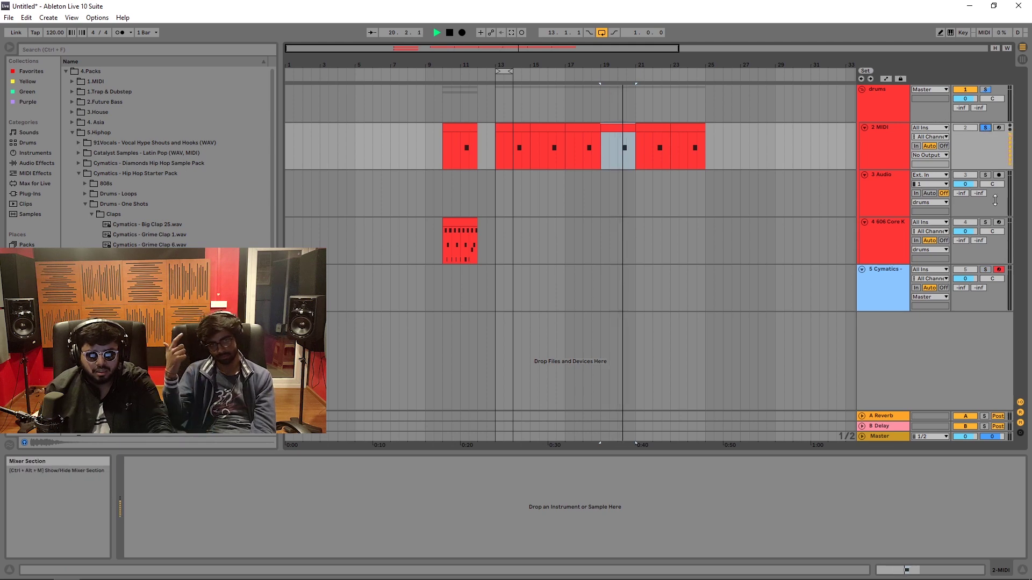
left_click(973, 128)
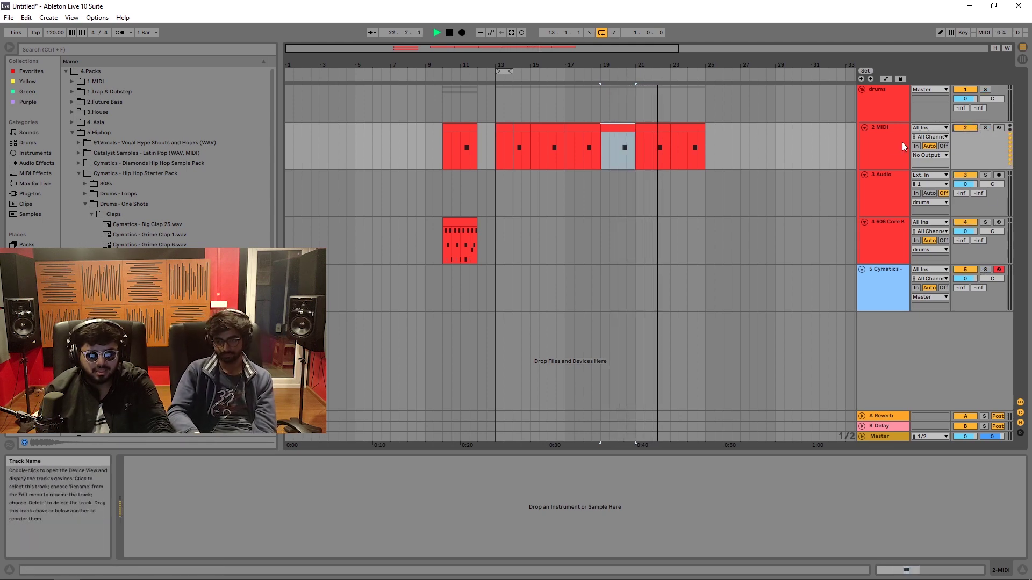
key("space")
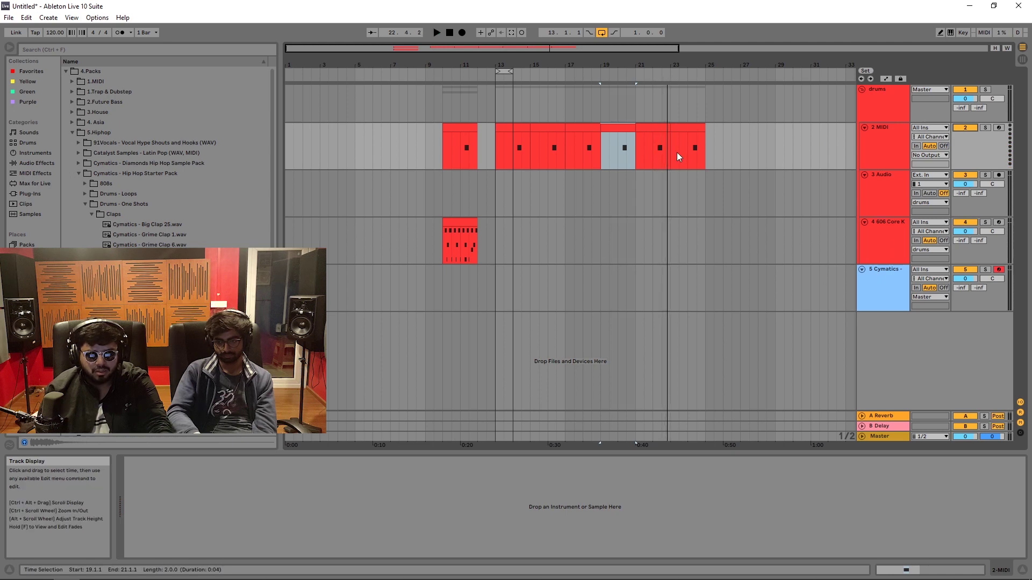
Move the MIDI clip at bar 21 from the 2 MIDI track to the Cymatics track and audition it soloed
left_click_drag(659, 133, 650, 275)
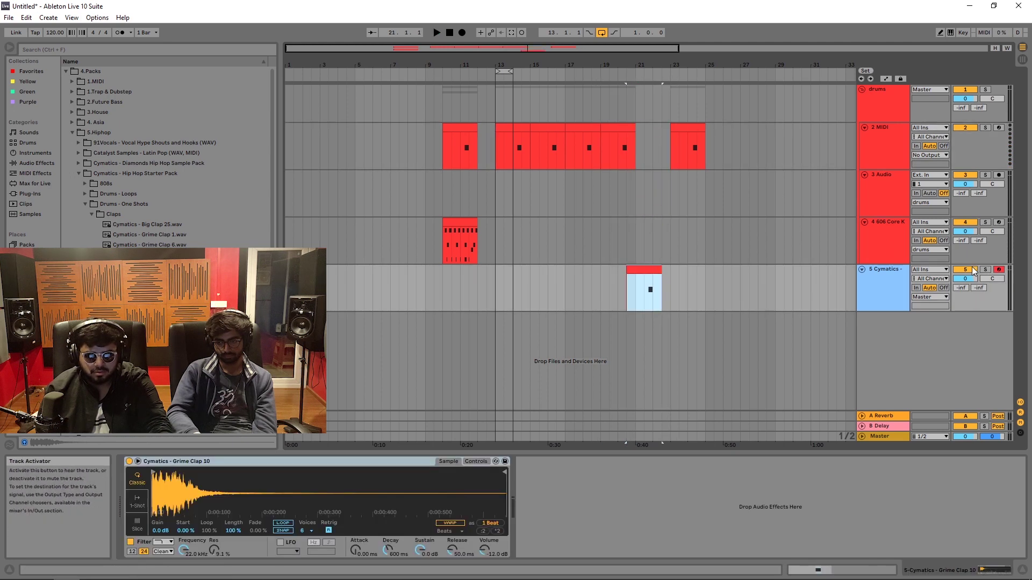
key("space")
left_click(986, 269)
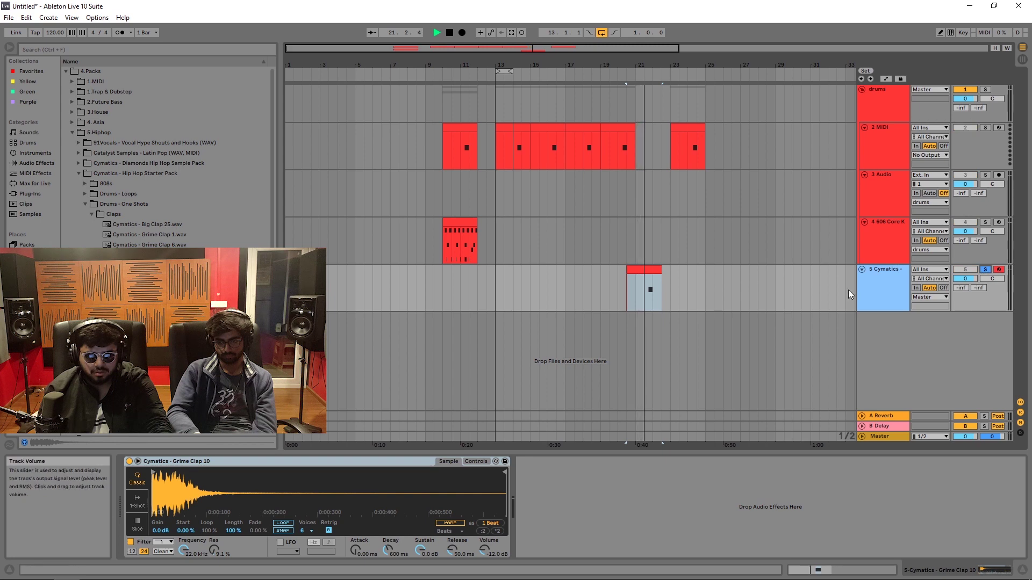
key("space")
Raise the Cymatics track's A Reverb send to 0.0 dB, audition the clap, and return the send to -inf
left_click_drag(960, 289, 960, 215)
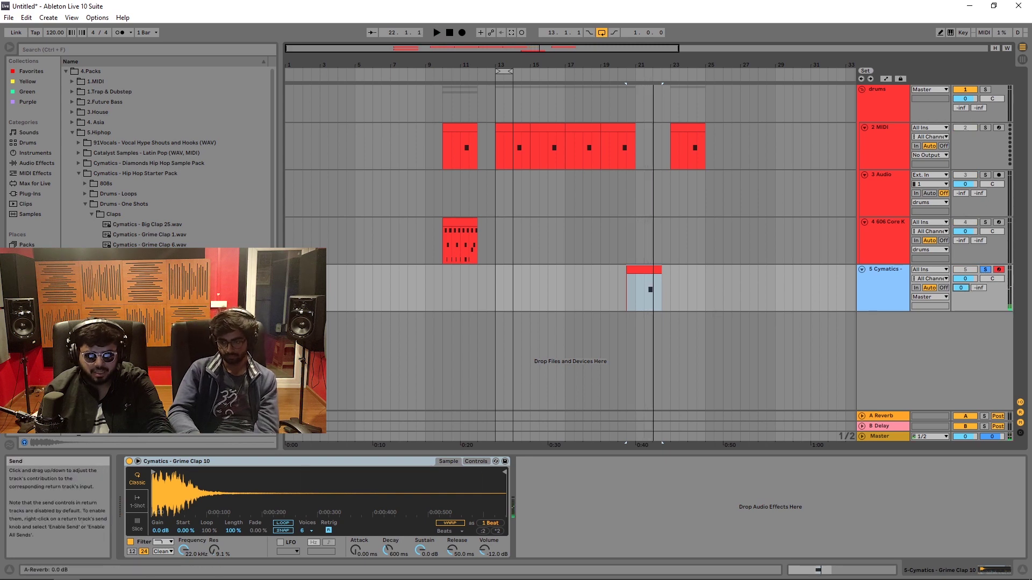
left_click(649, 79)
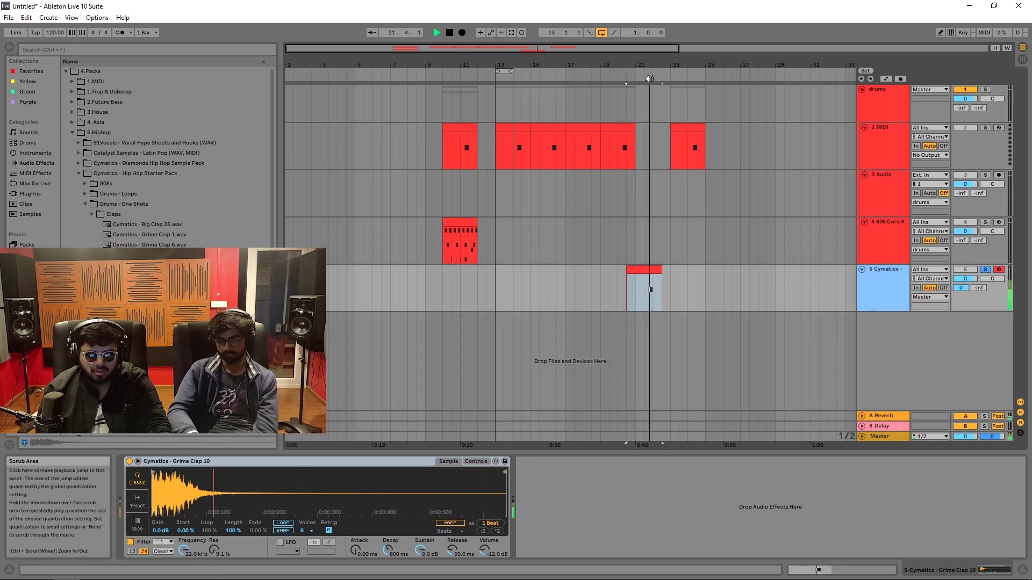
key("space")
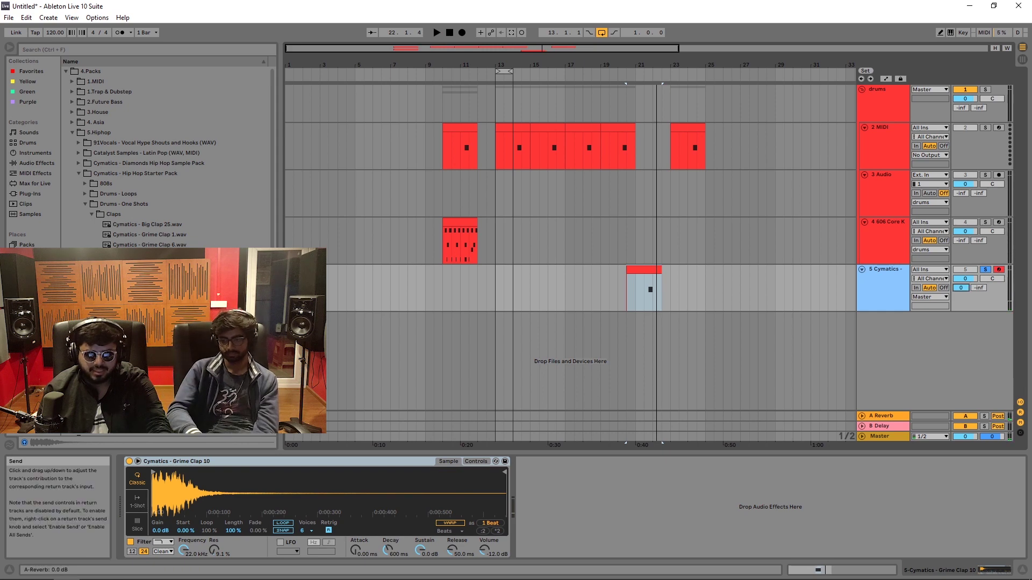
left_click_drag(960, 288, 961, 366)
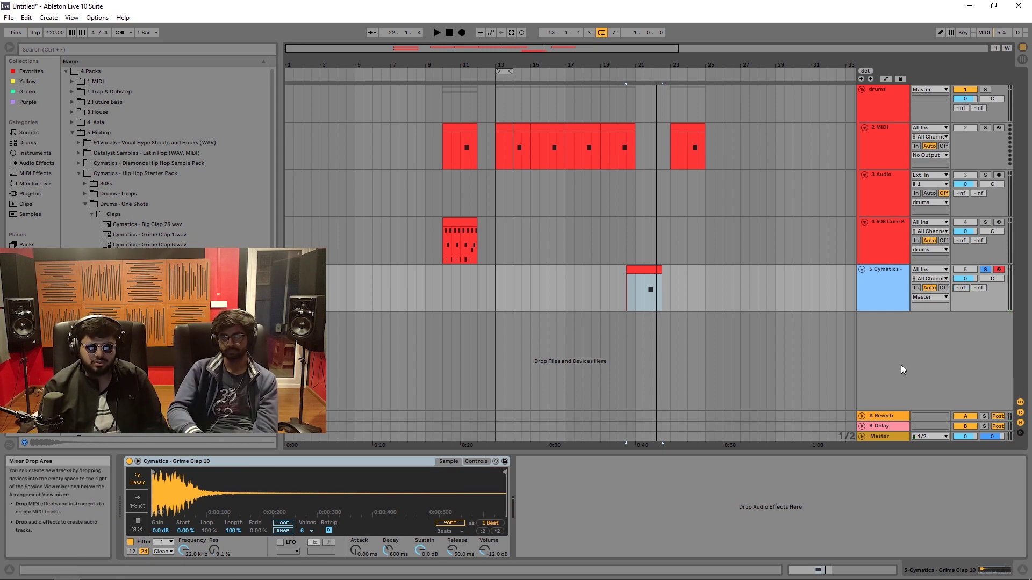
Insert a new return track, and unfold and select the B Delay return track to show its Delay device
right_click(929, 371)
left_click(940, 394)
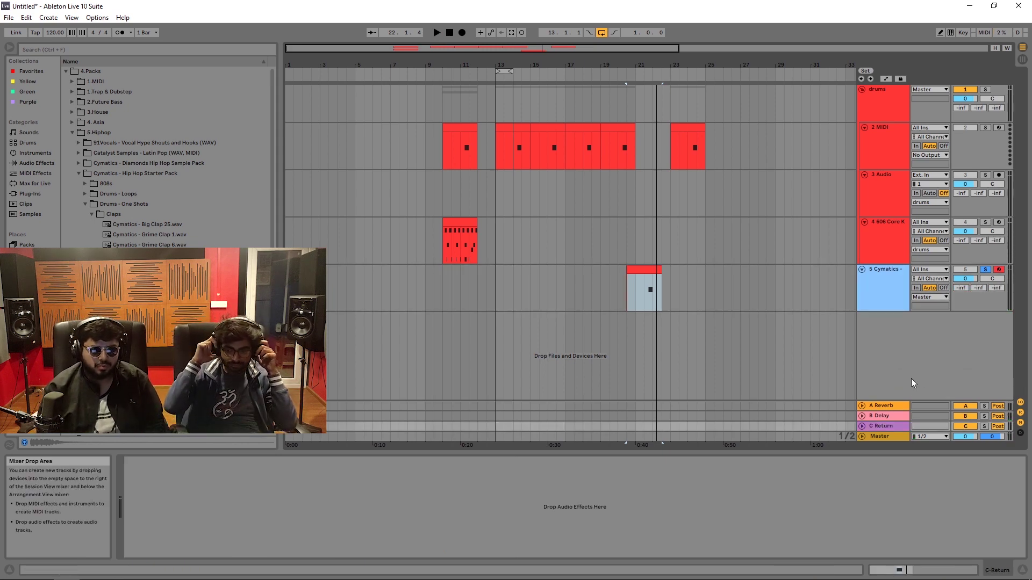
left_click(862, 416)
left_click(878, 419)
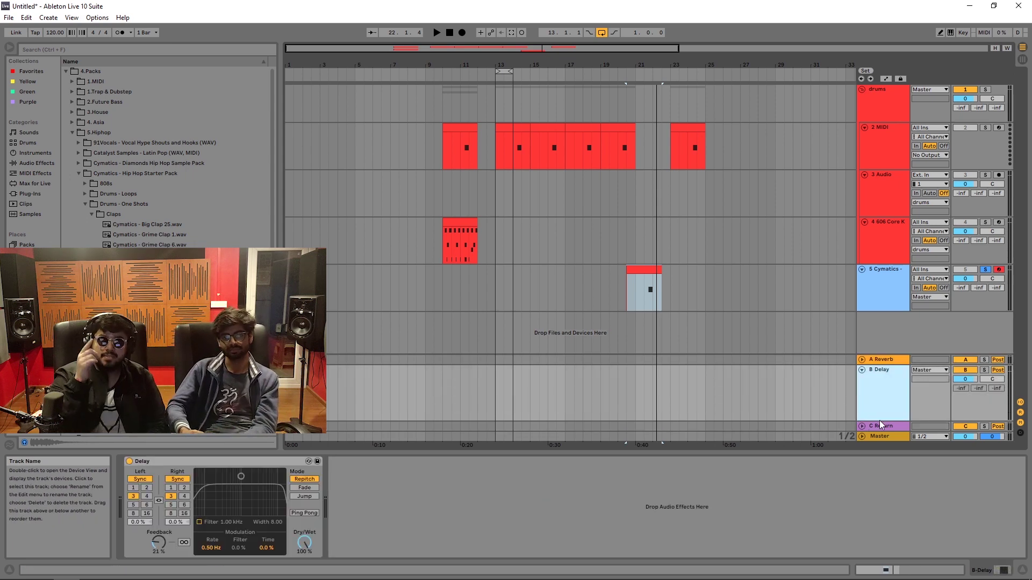